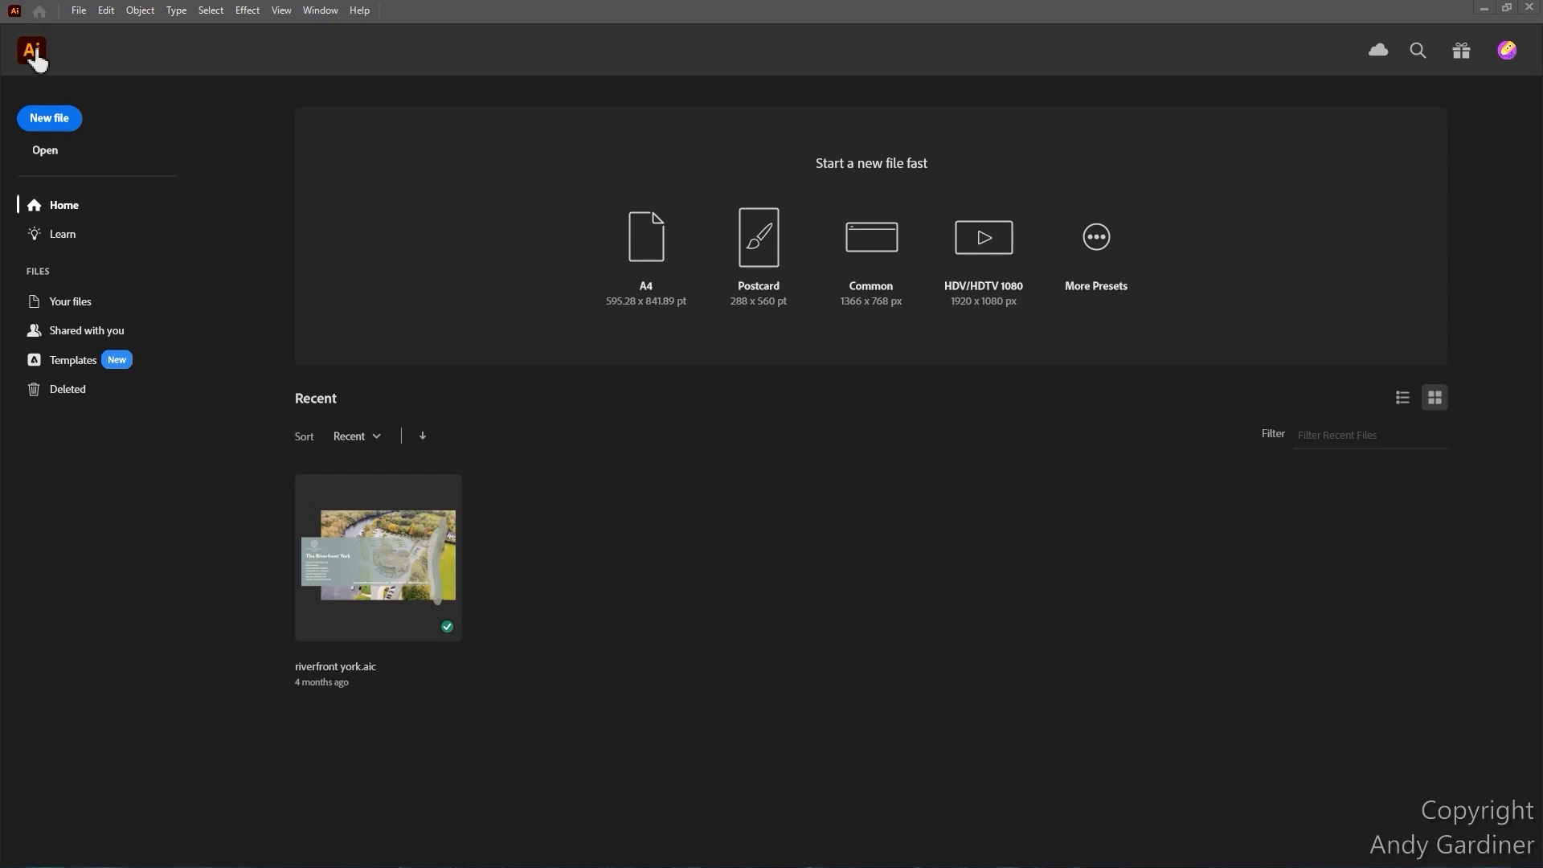
Step: Leave the home screen for the empty workspace and display the toolbar in two columns
click(32, 52)
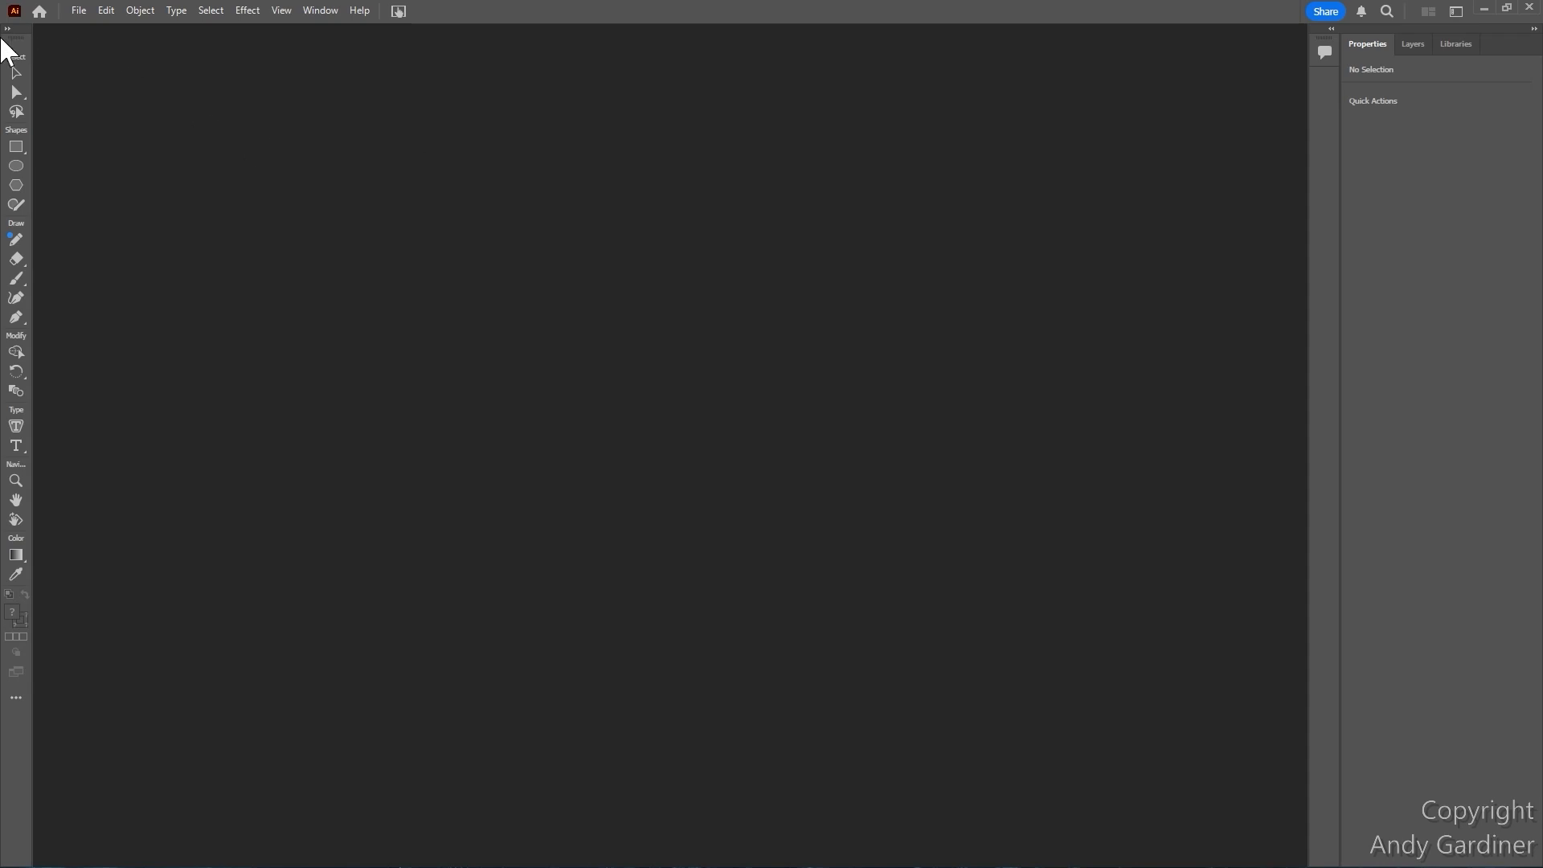
click(7, 29)
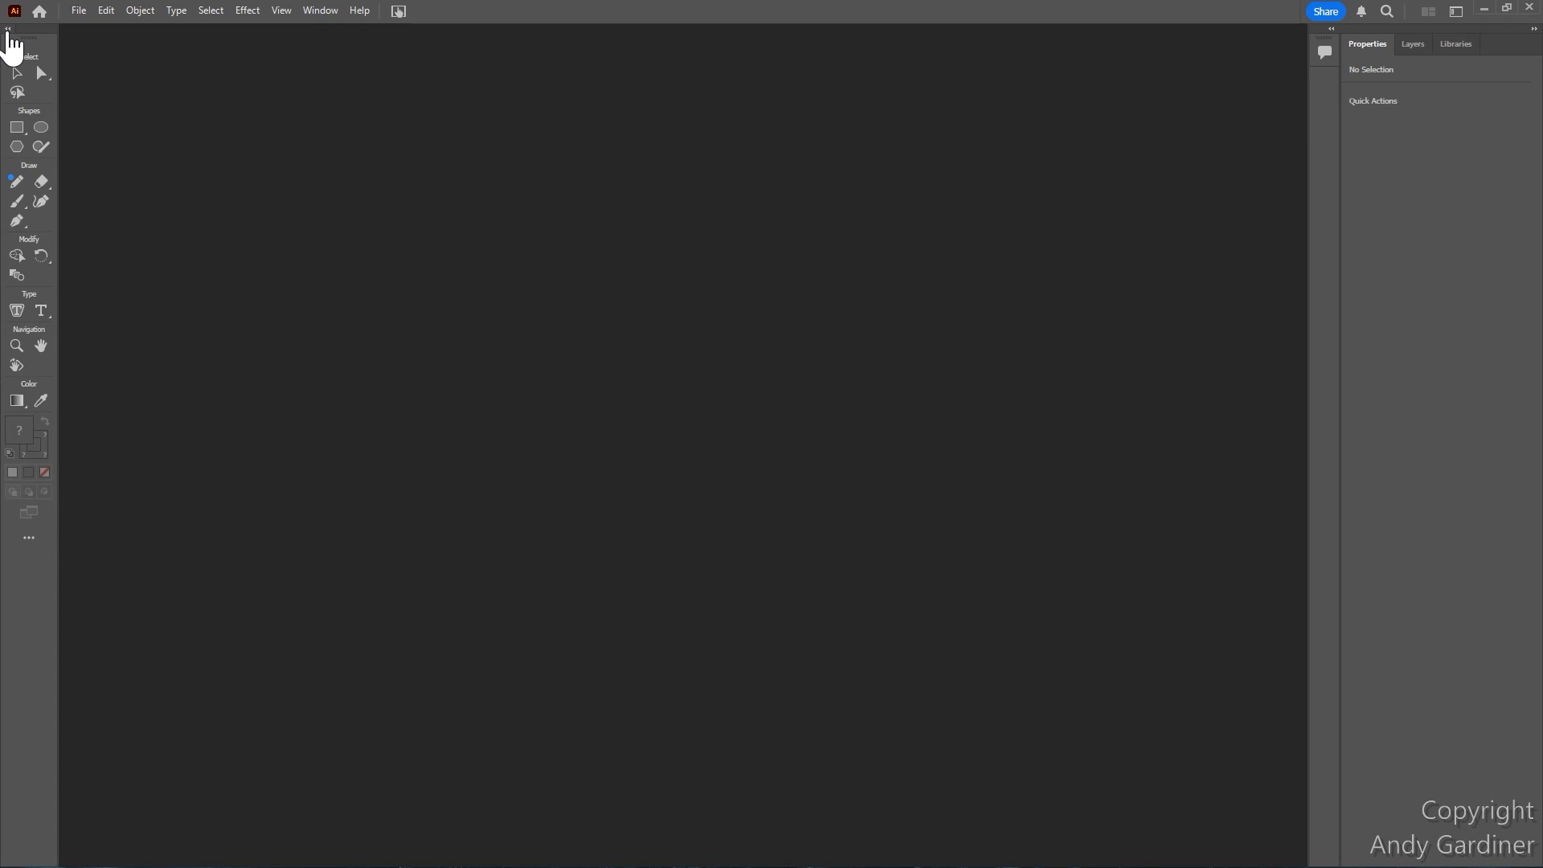
click(8, 29)
click(7, 29)
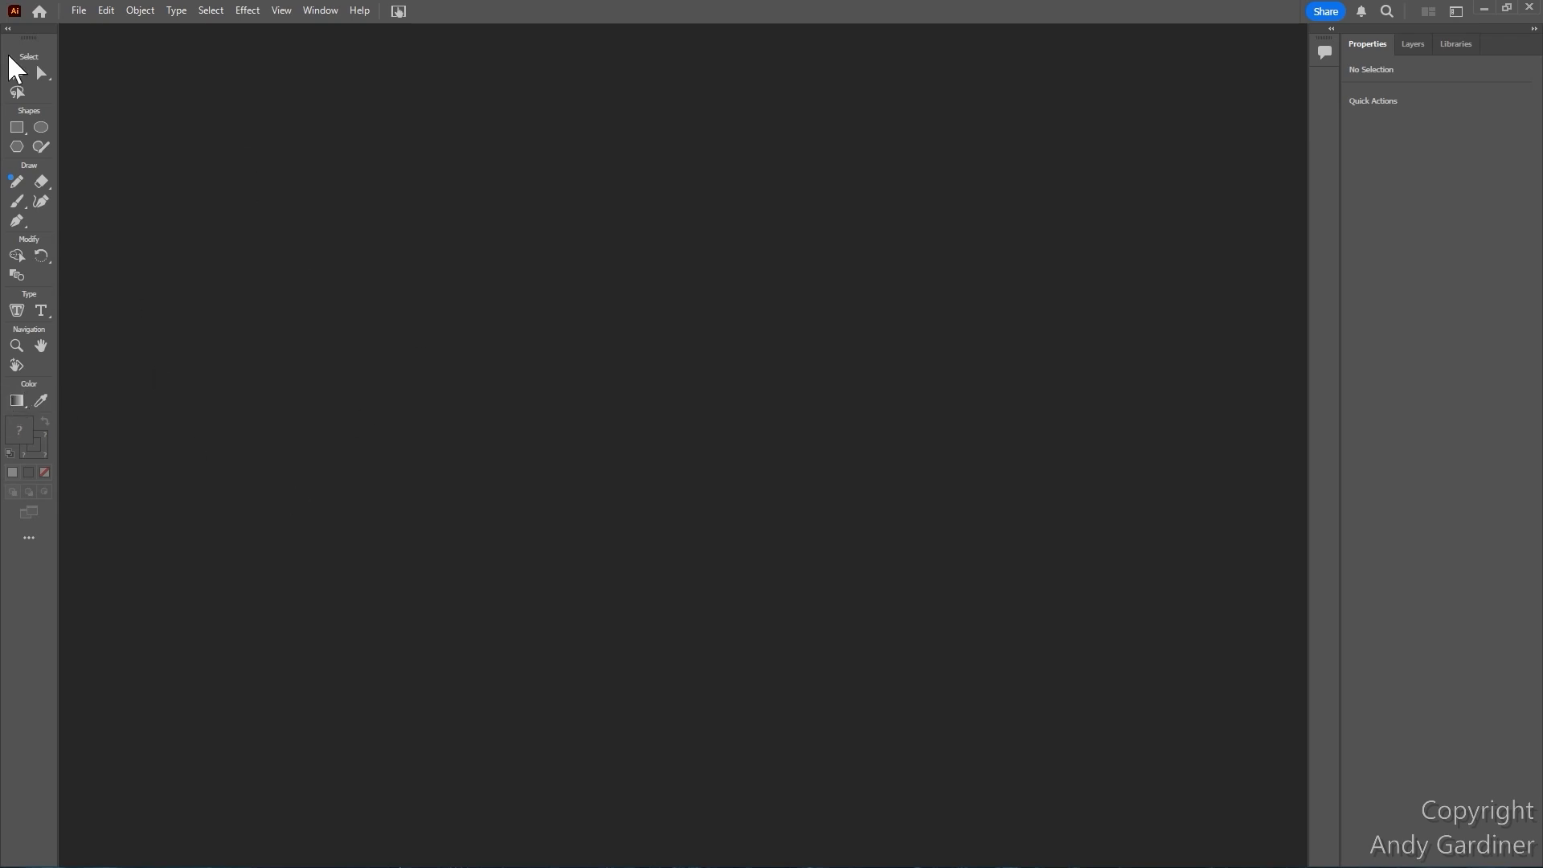
Step: Switch the toolbar to the Basic tool set
click(32, 543)
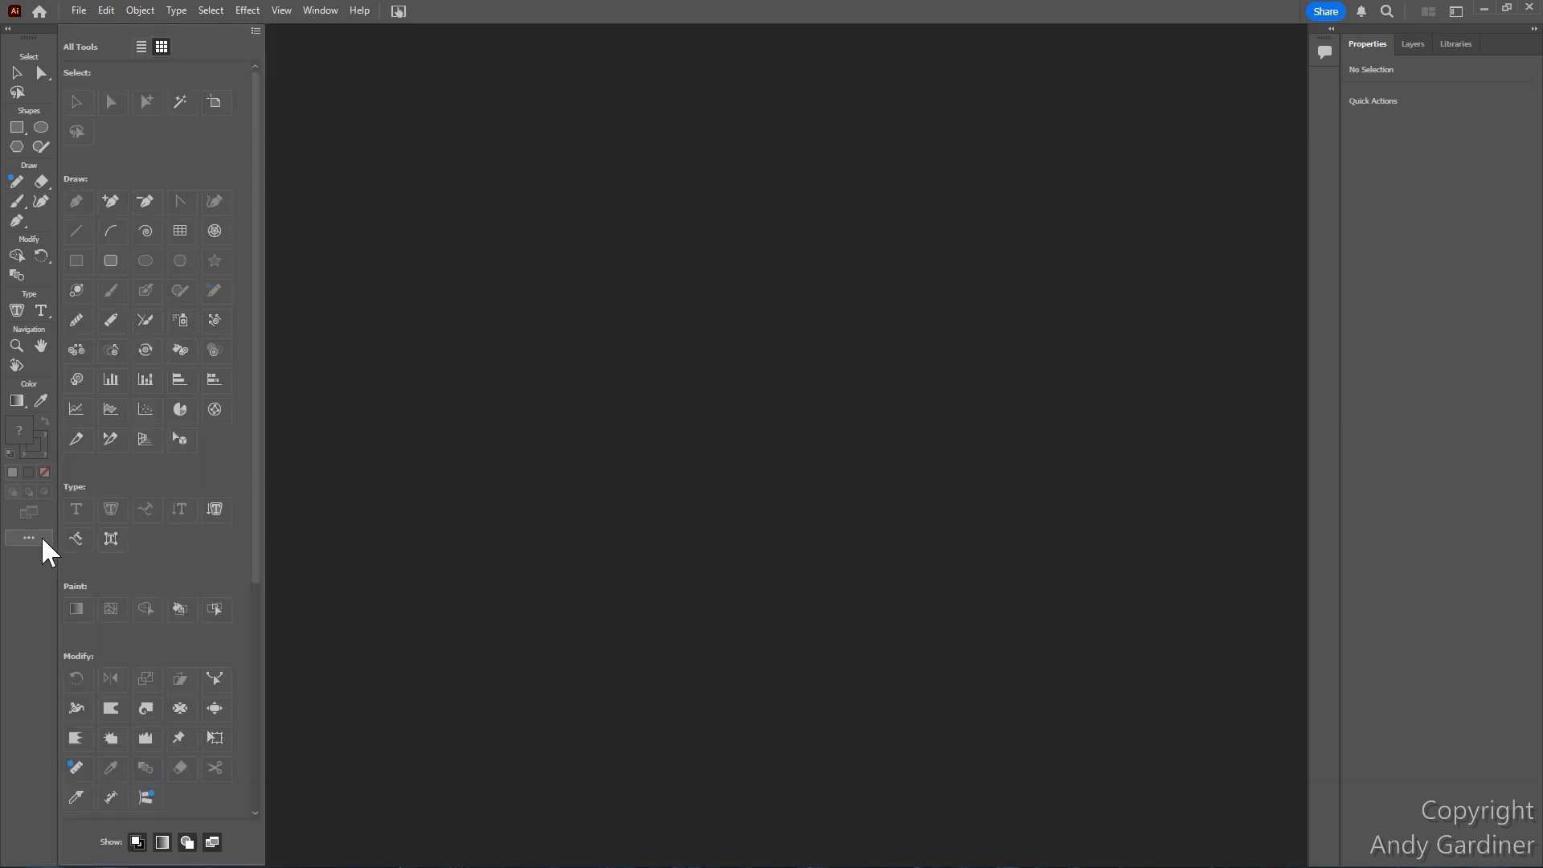
click(257, 31)
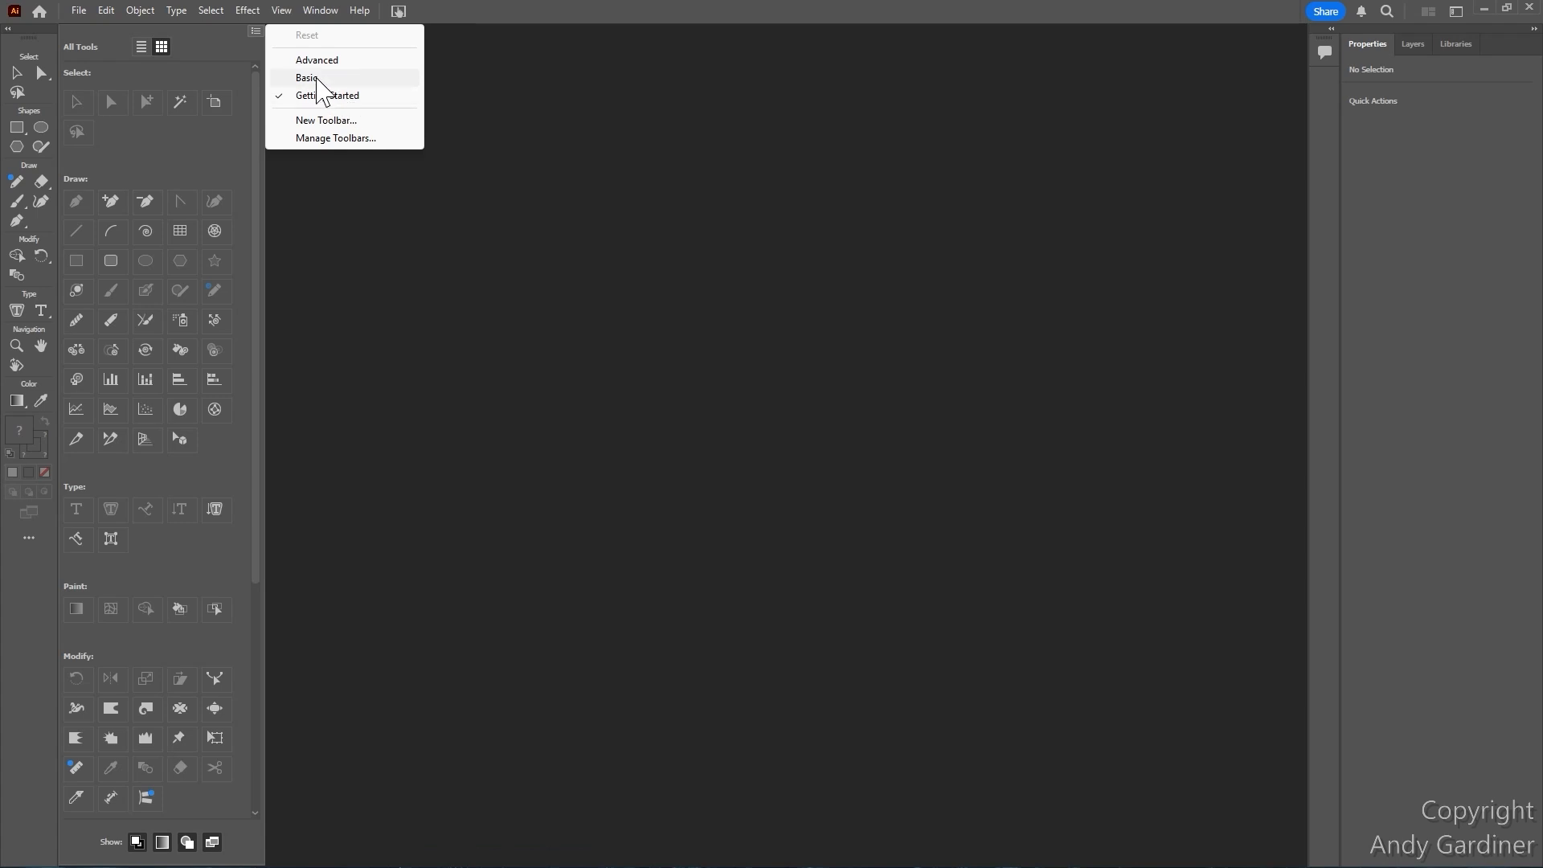
click(317, 80)
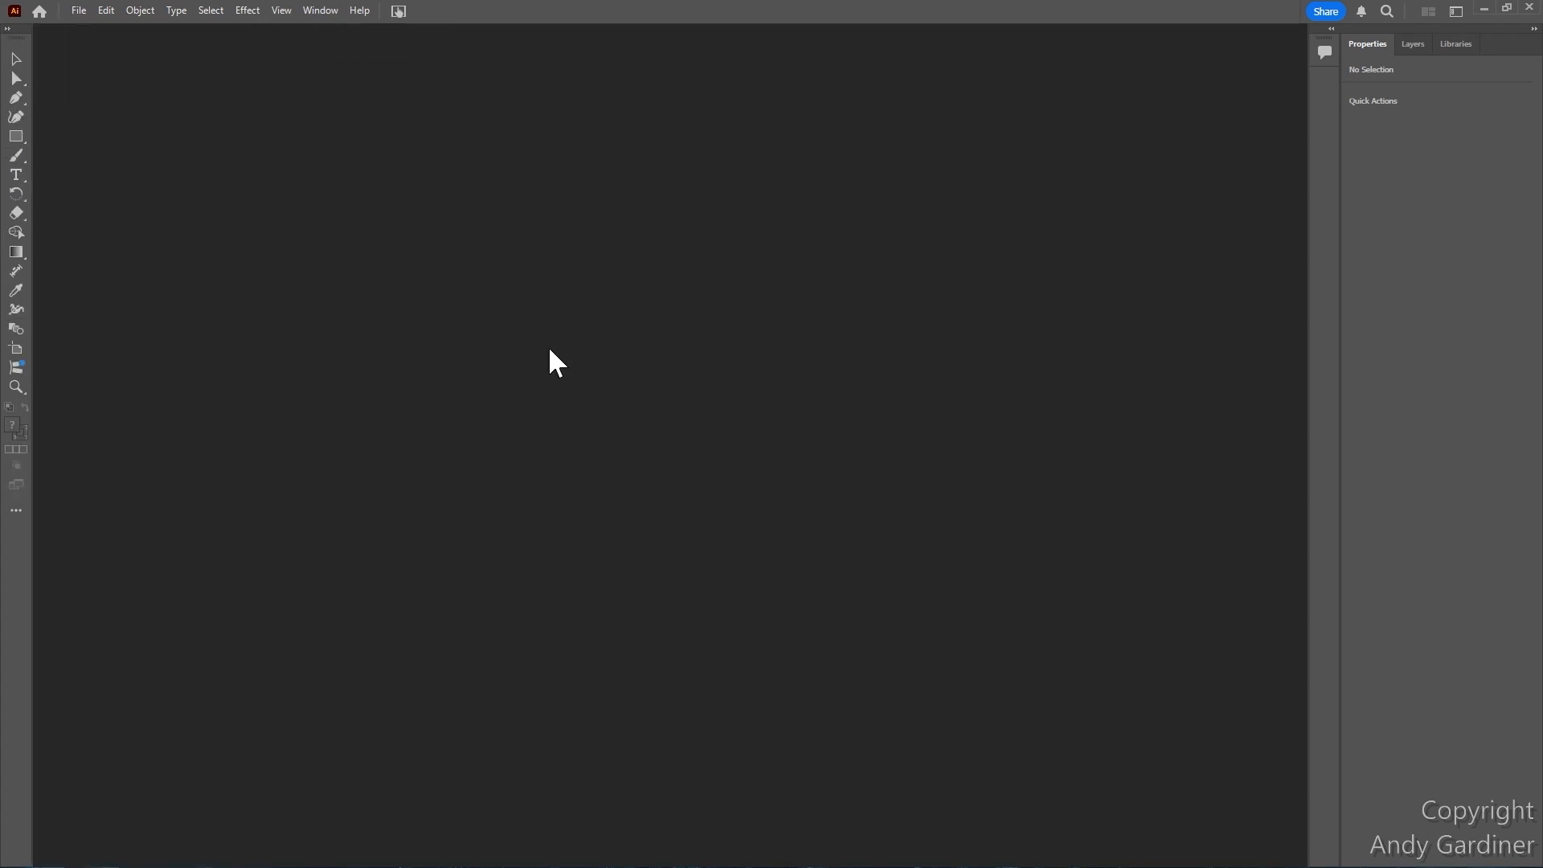
Step: Display the toolbar in two columns and switch it to the Advanced tool set
click(8, 32)
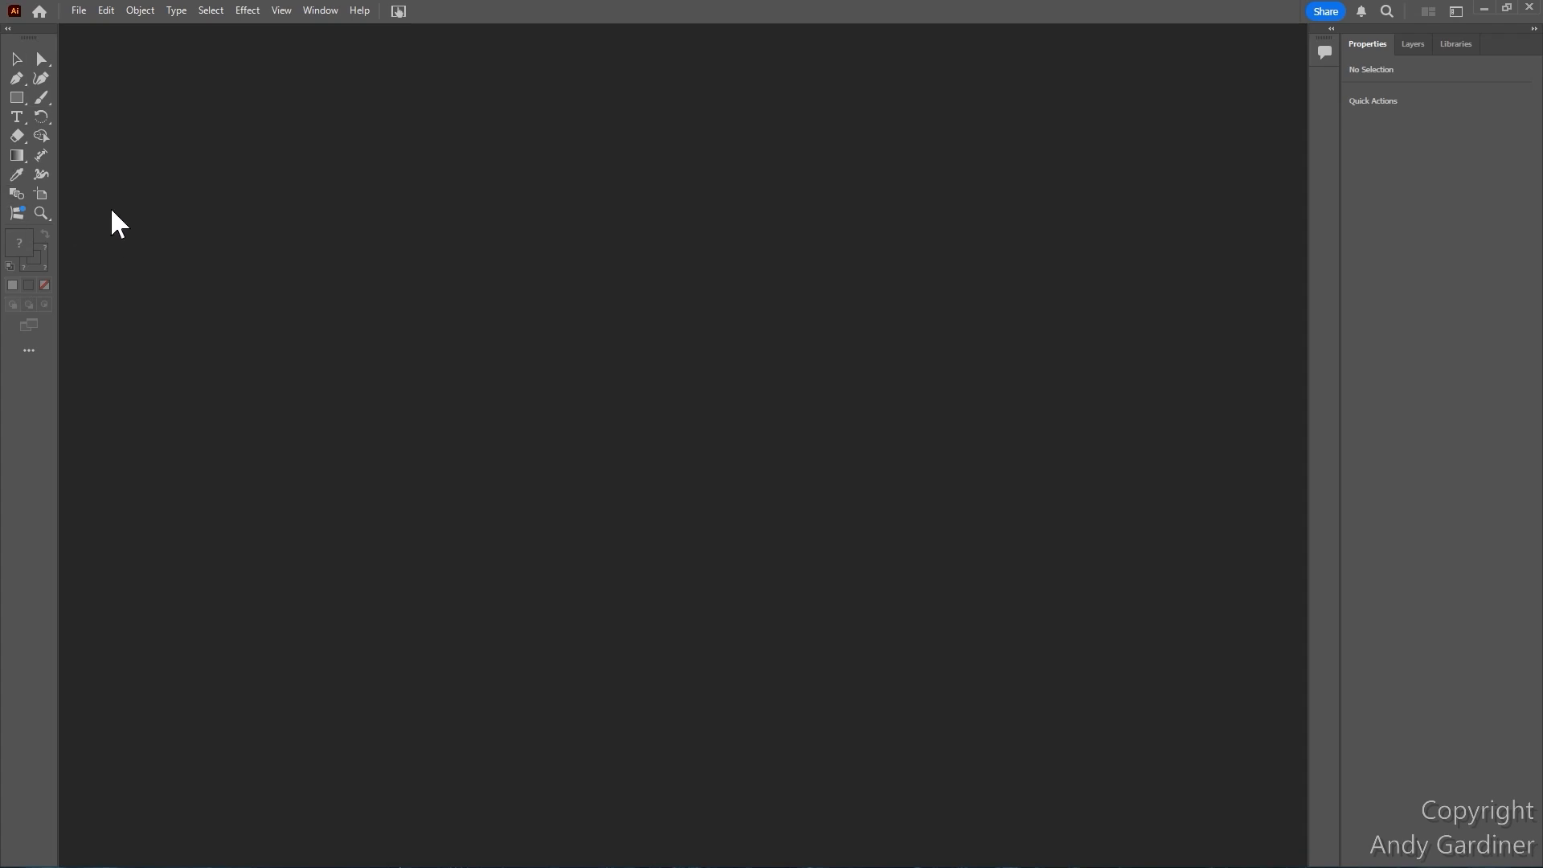
click(33, 357)
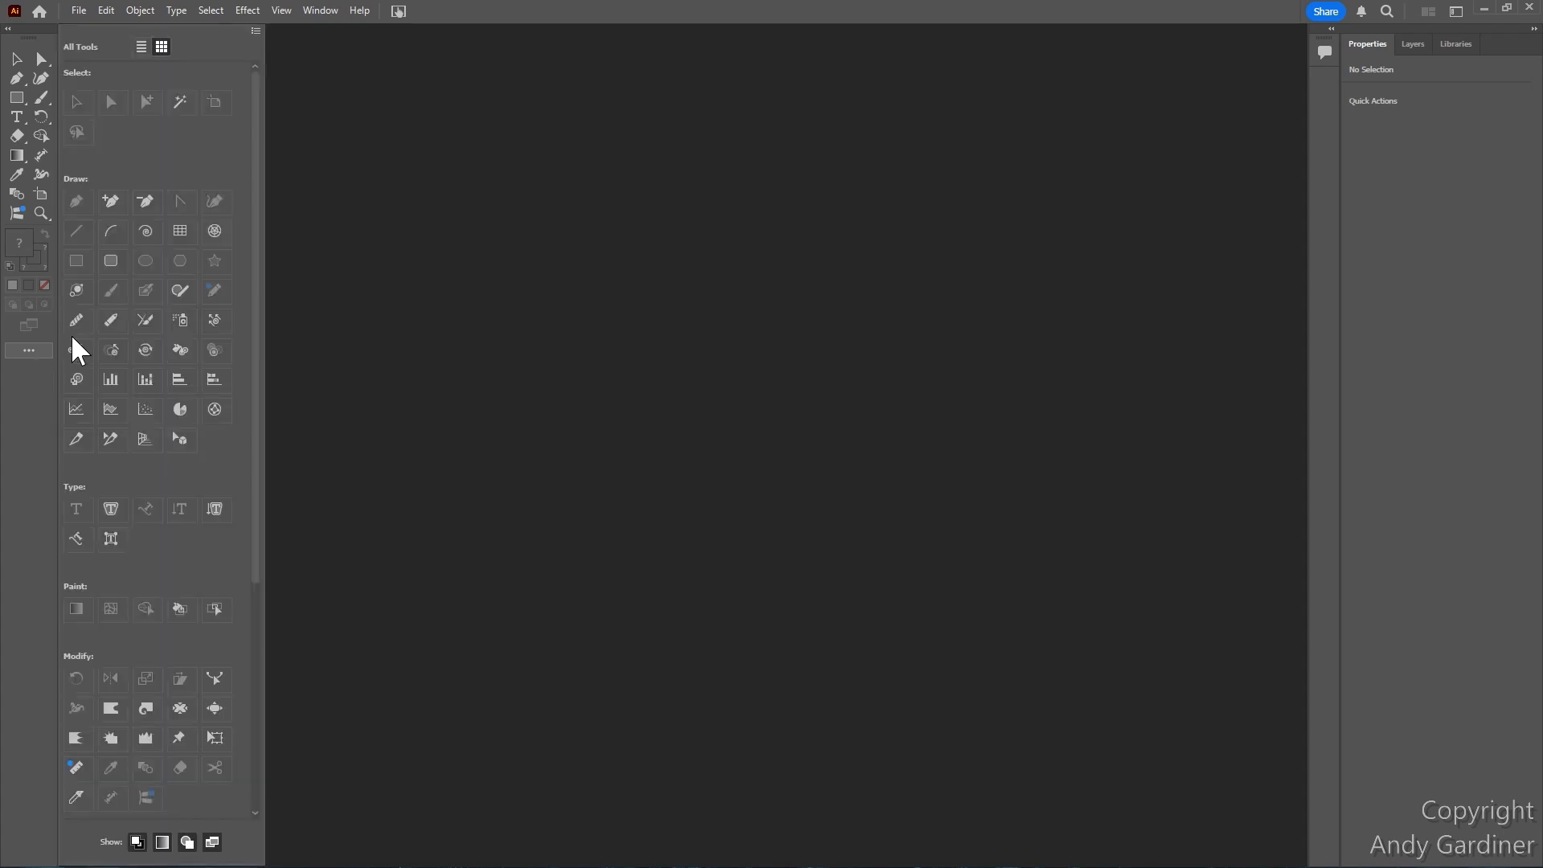
click(255, 32)
click(302, 60)
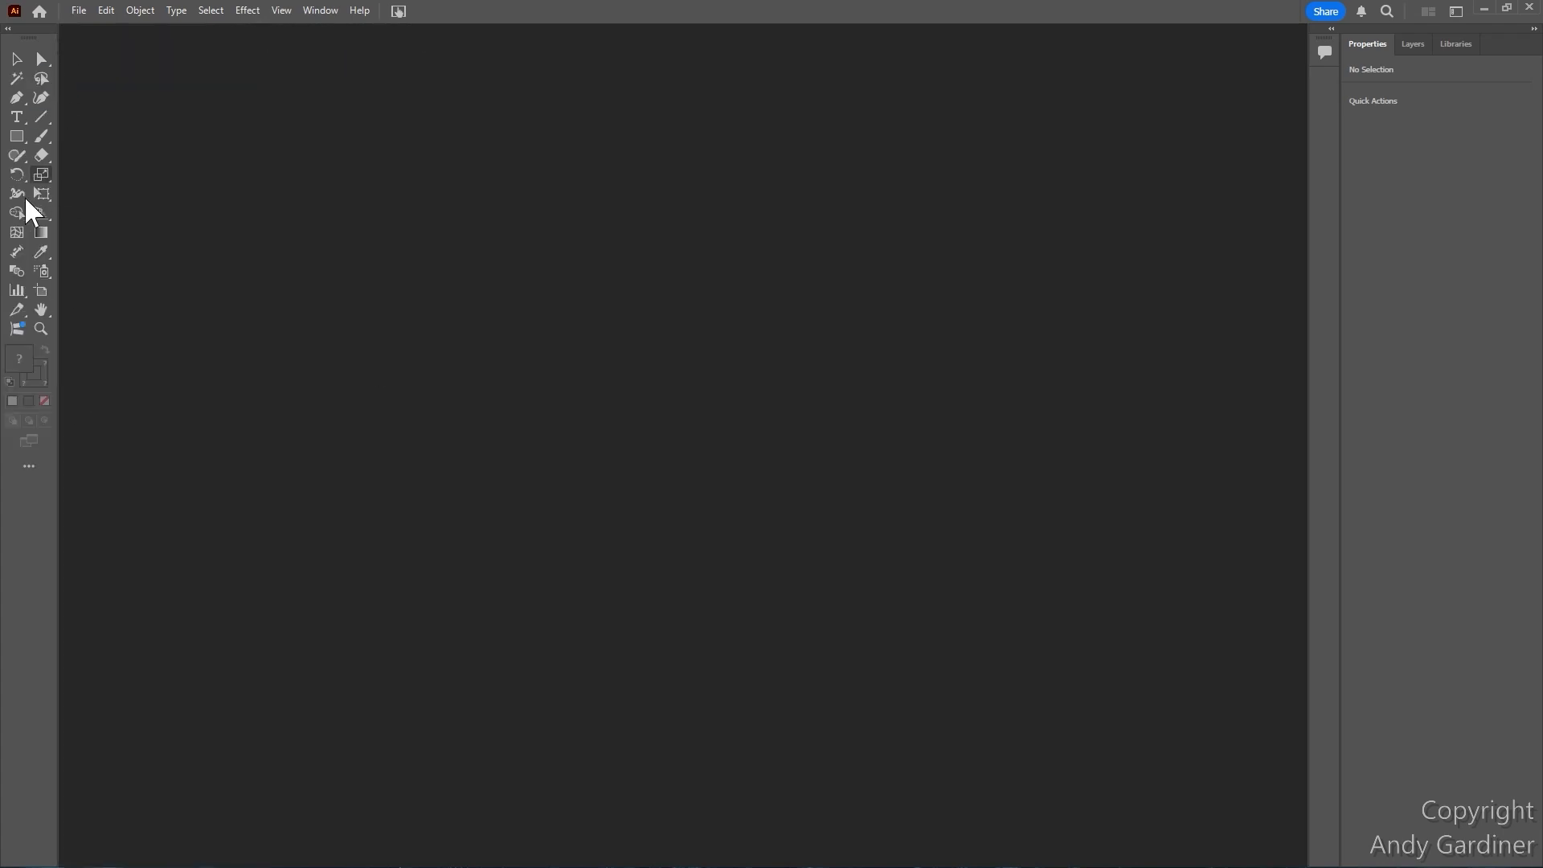
Step: Examine the tools nested under the Shaper, Line Segment and Rectangle tools
click(17, 158)
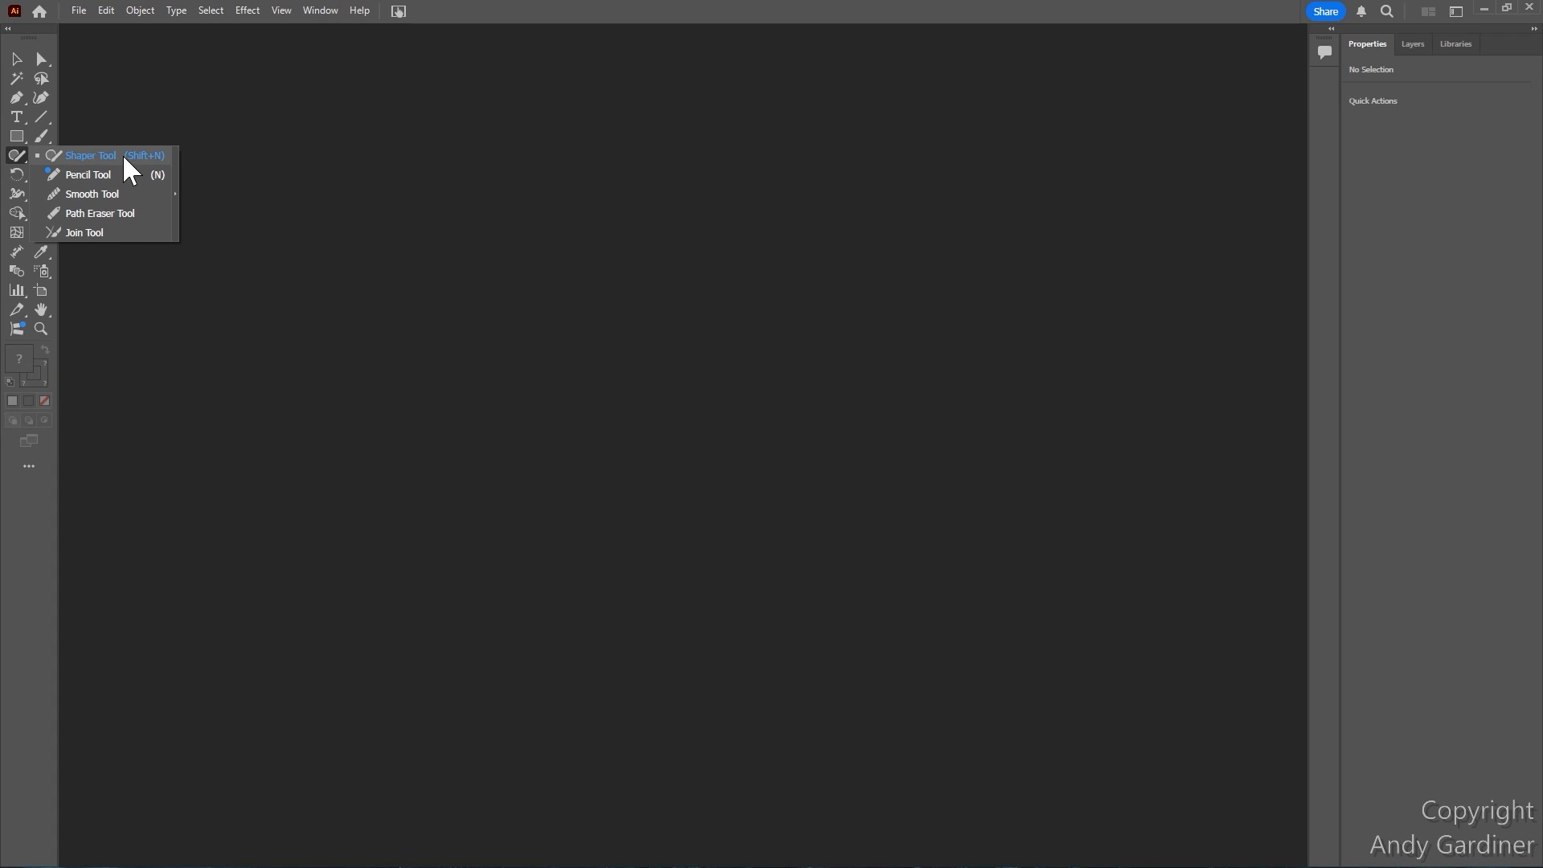
click(47, 119)
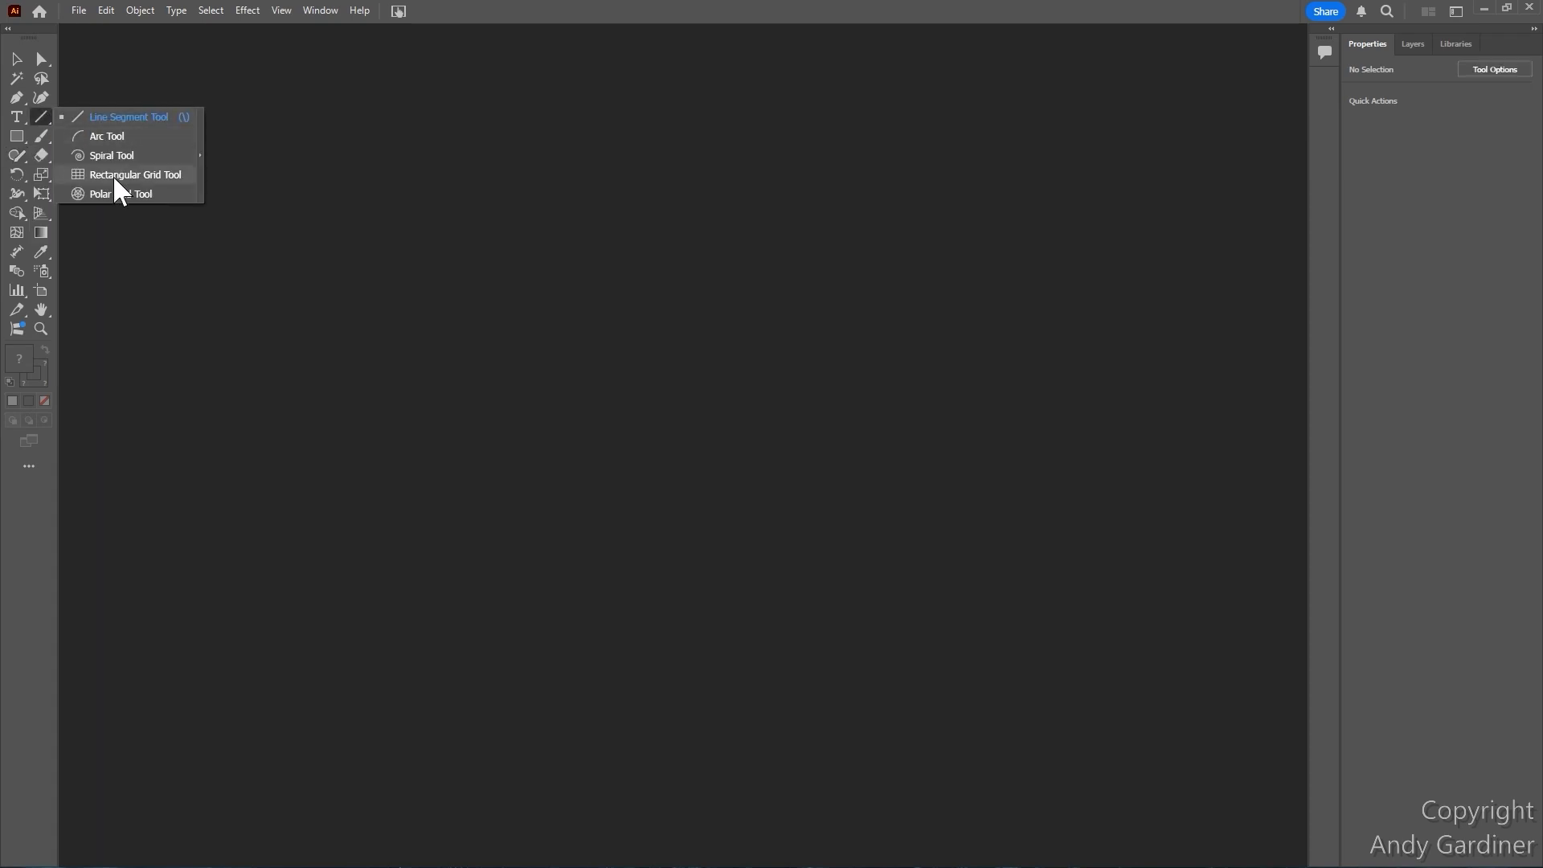
click(24, 138)
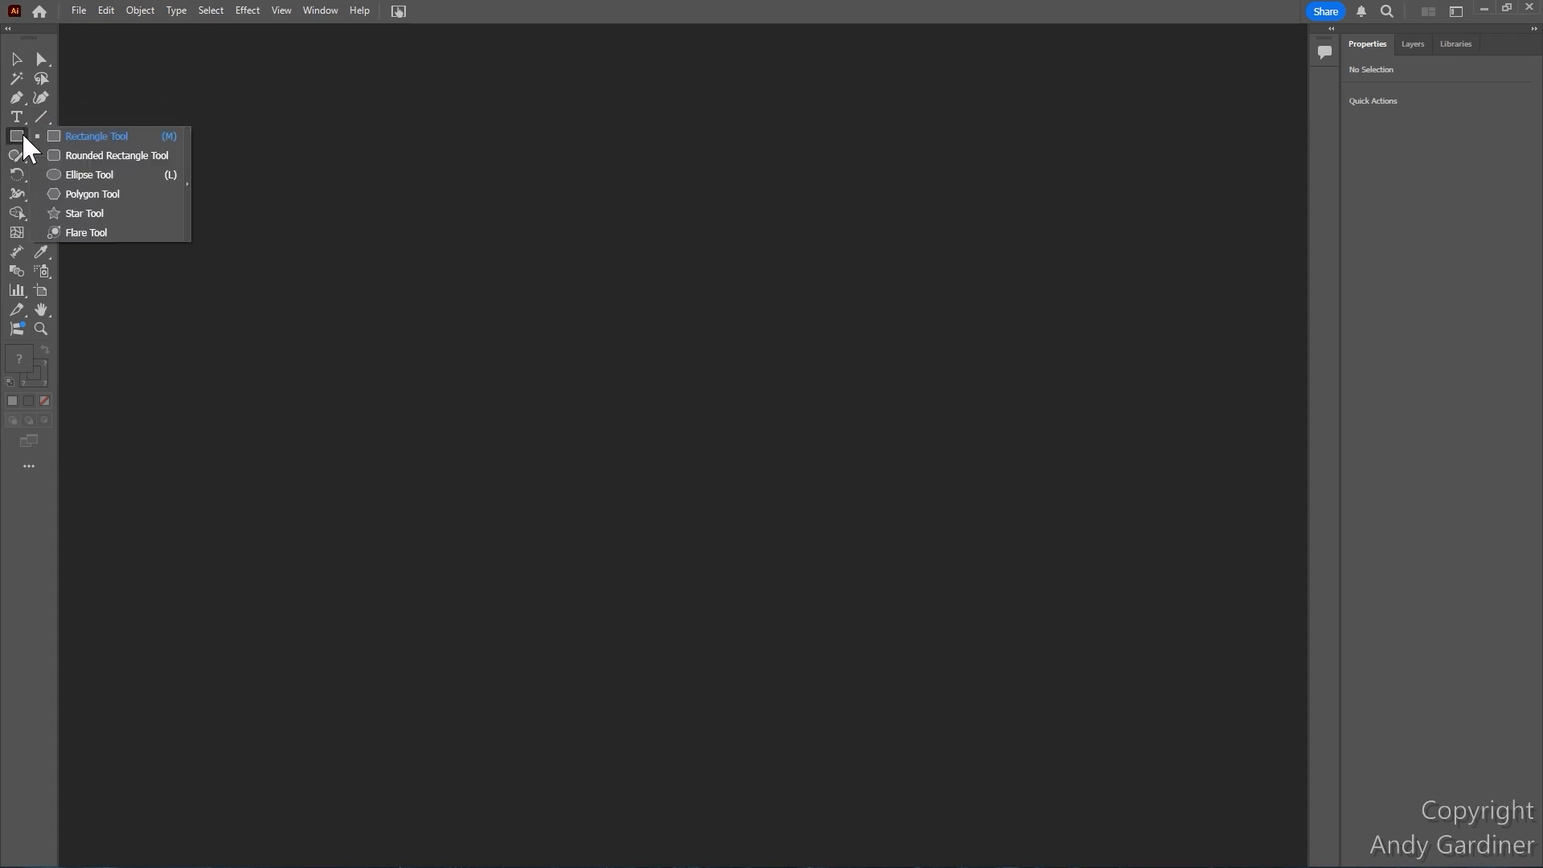
click(112, 136)
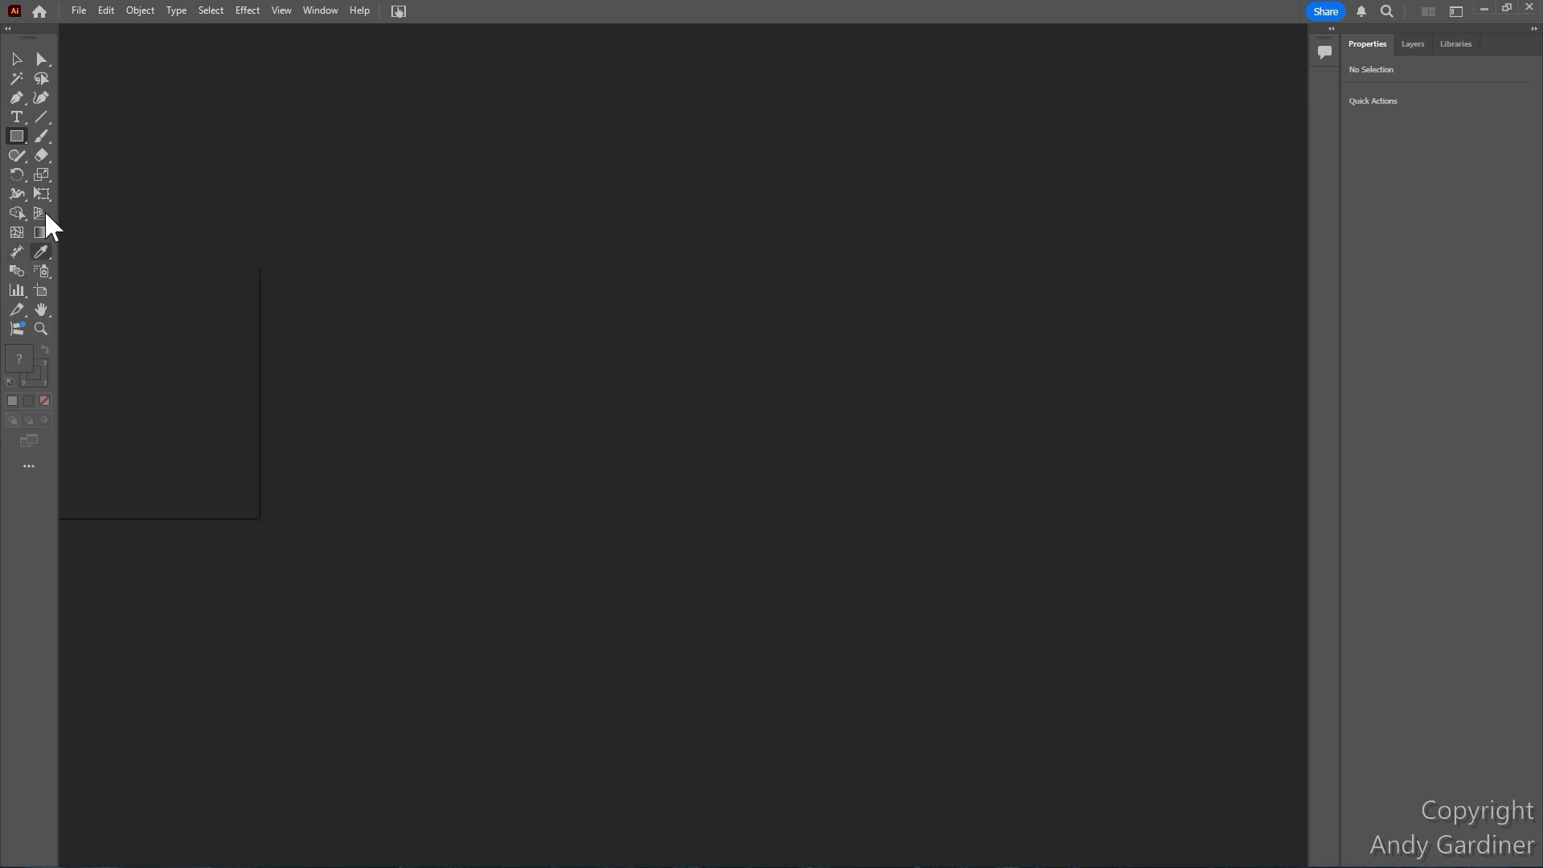
click(16, 138)
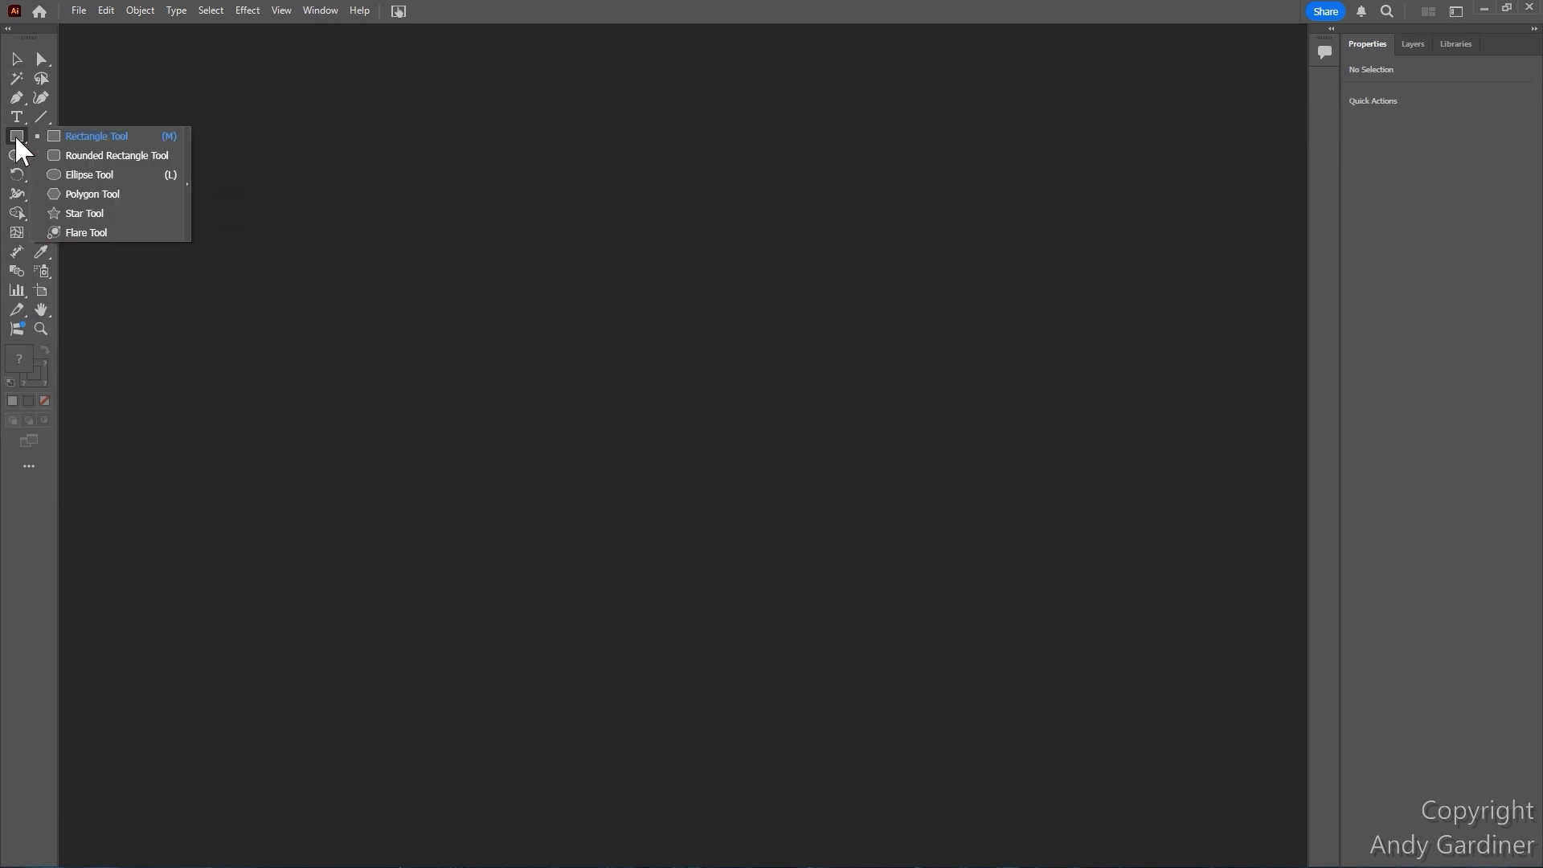
click(41, 119)
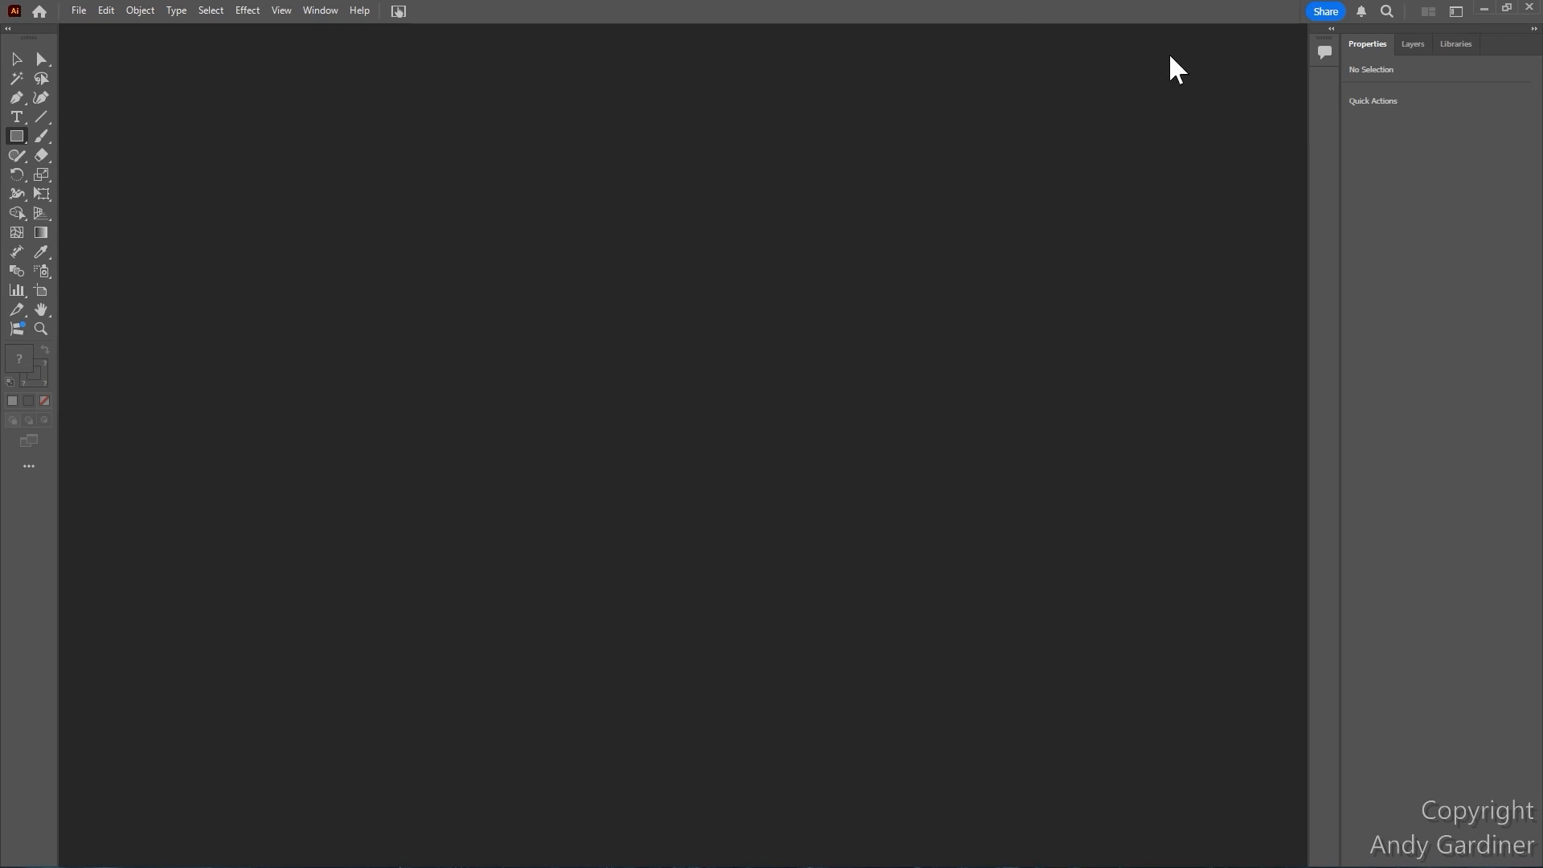
Step: Show the Control bar and dock the Properties panel as an icon beneath the Comments icon
click(322, 14)
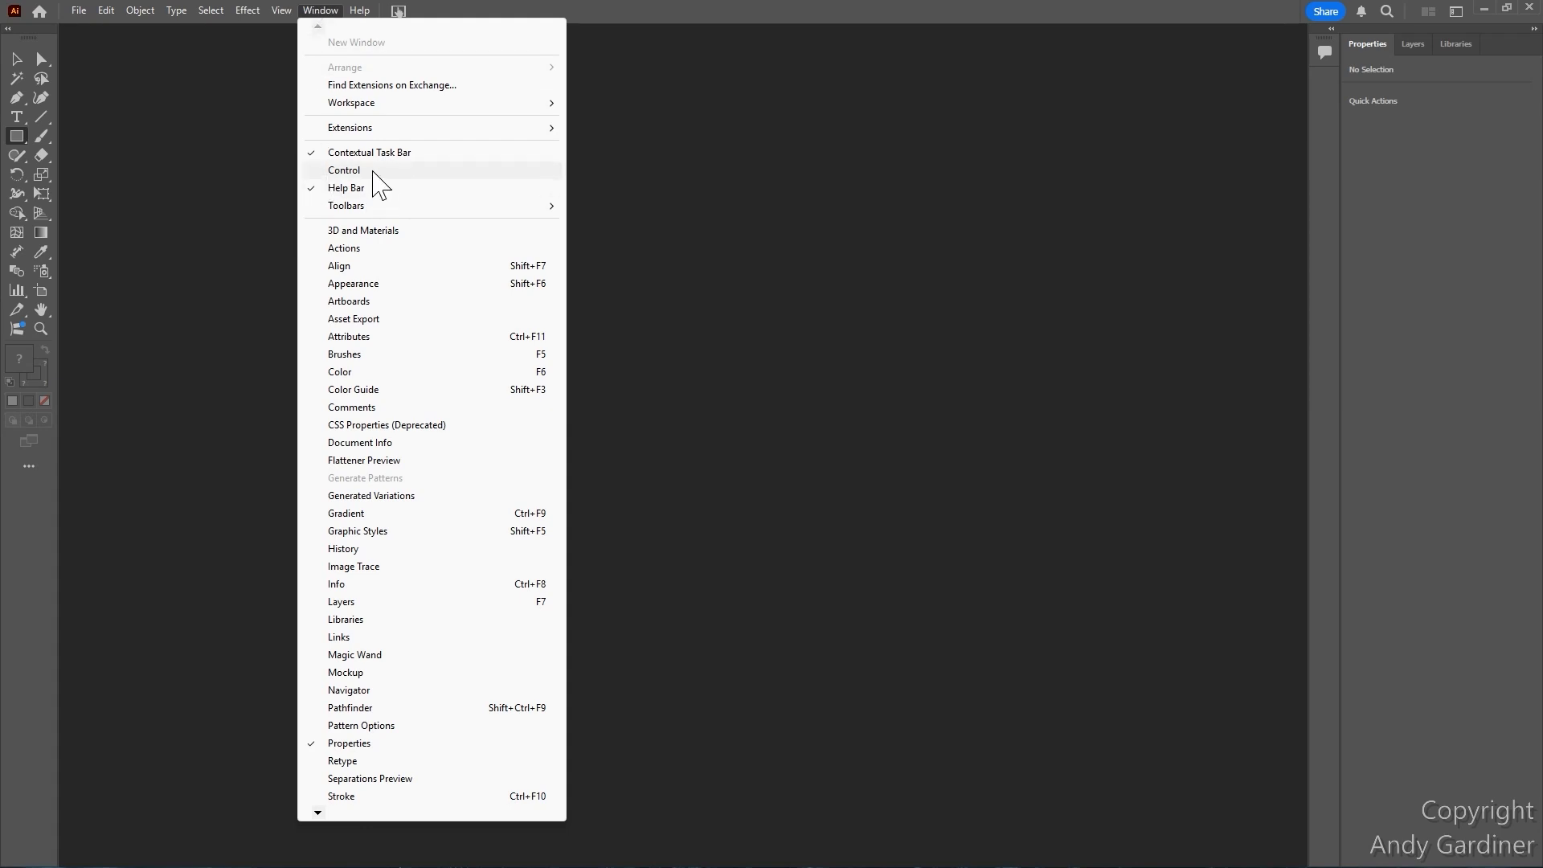
click(334, 171)
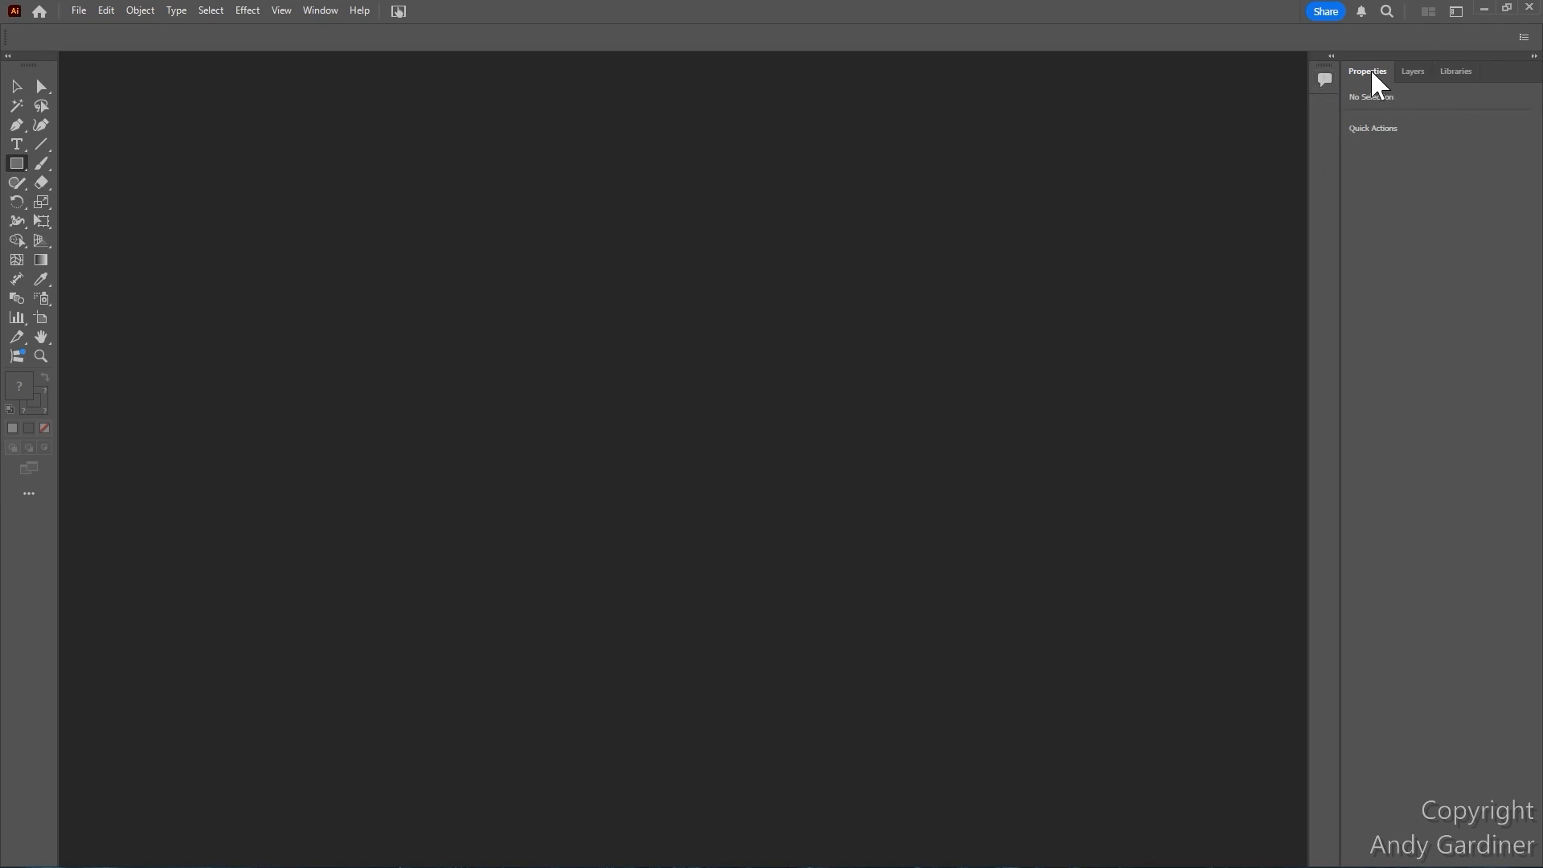
drag(1368, 69, 1325, 108)
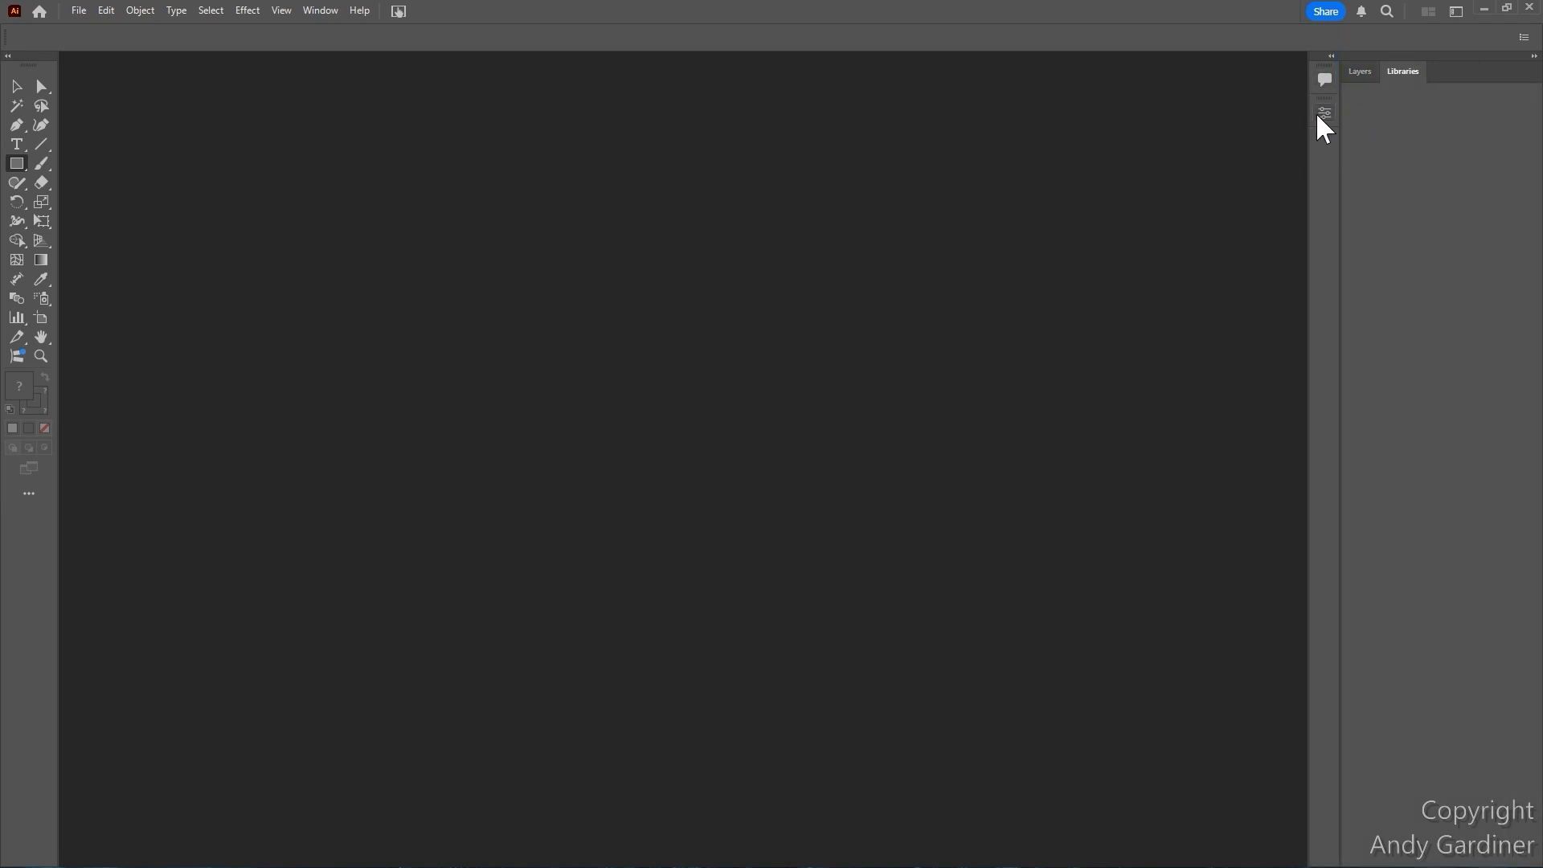
click(1318, 113)
click(1318, 112)
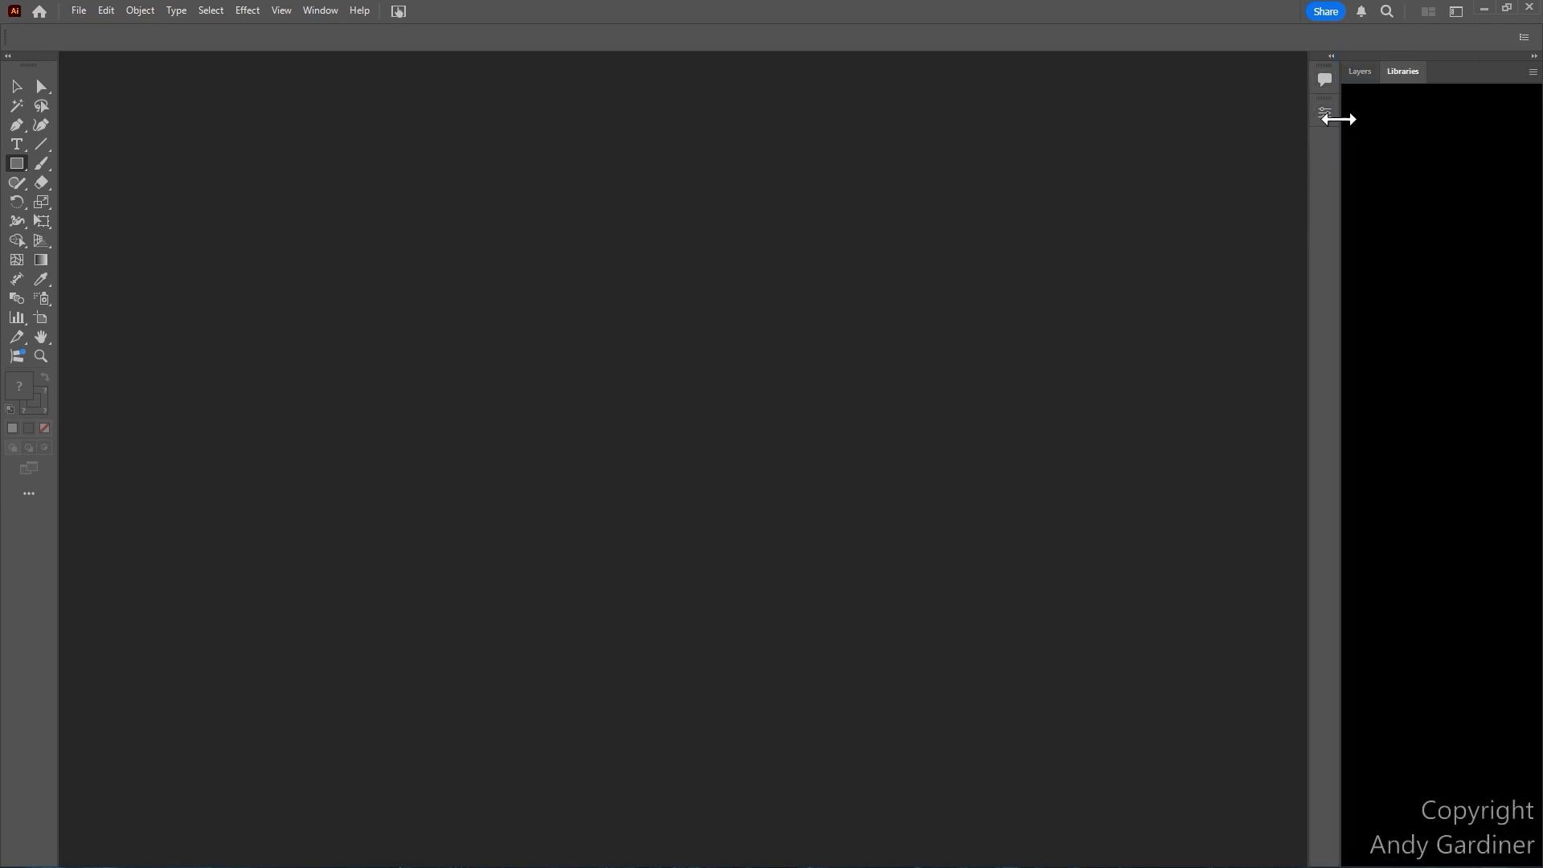
click(1324, 108)
click(1324, 109)
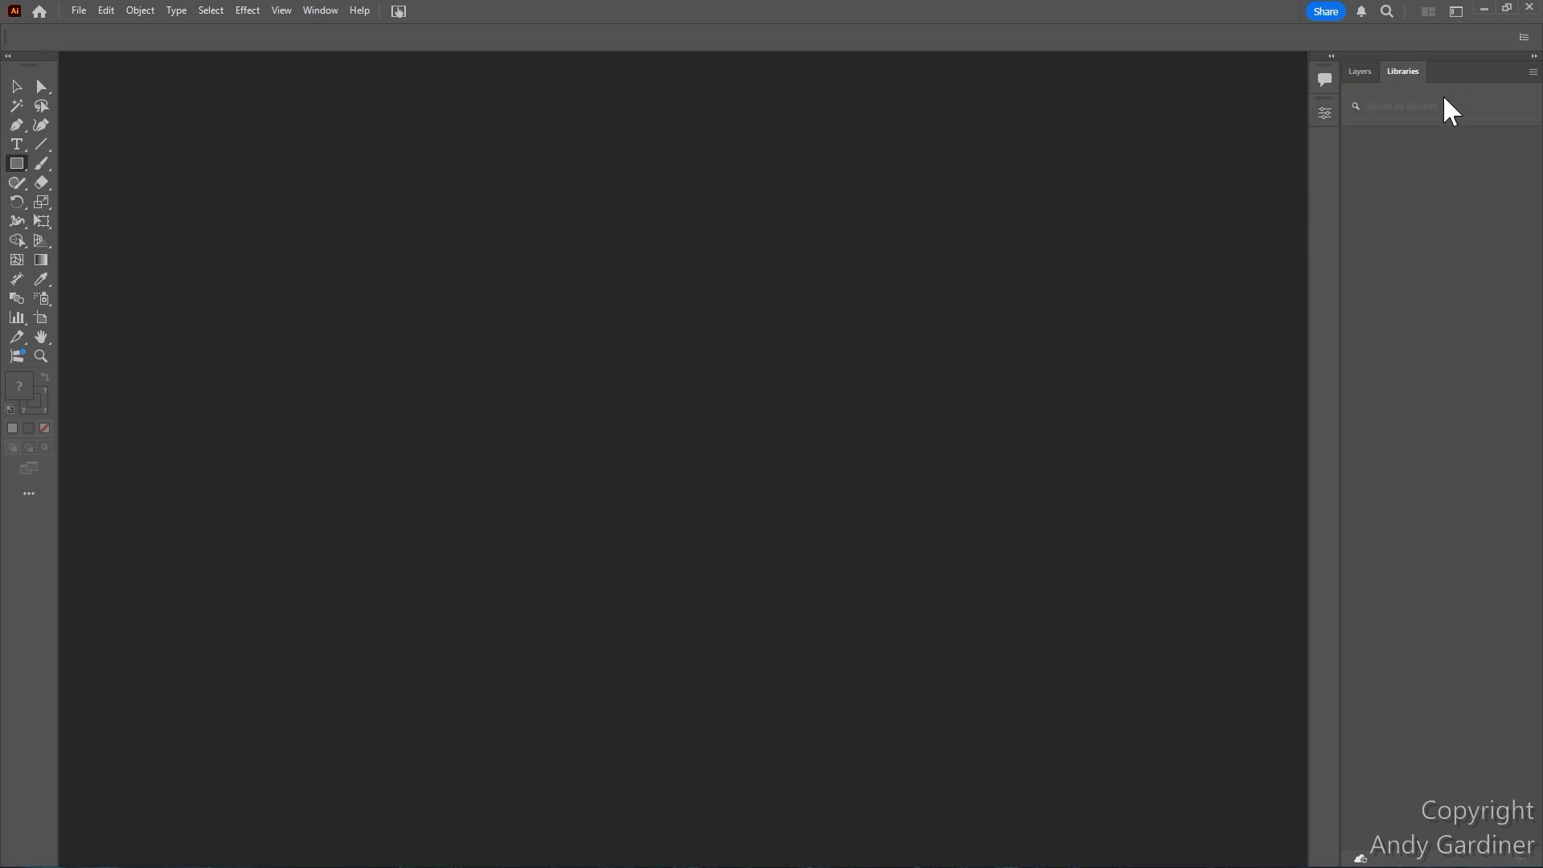
Step: Collapse the Layers and Libraries panels to labelled icons and widen their dock slightly
click(1532, 56)
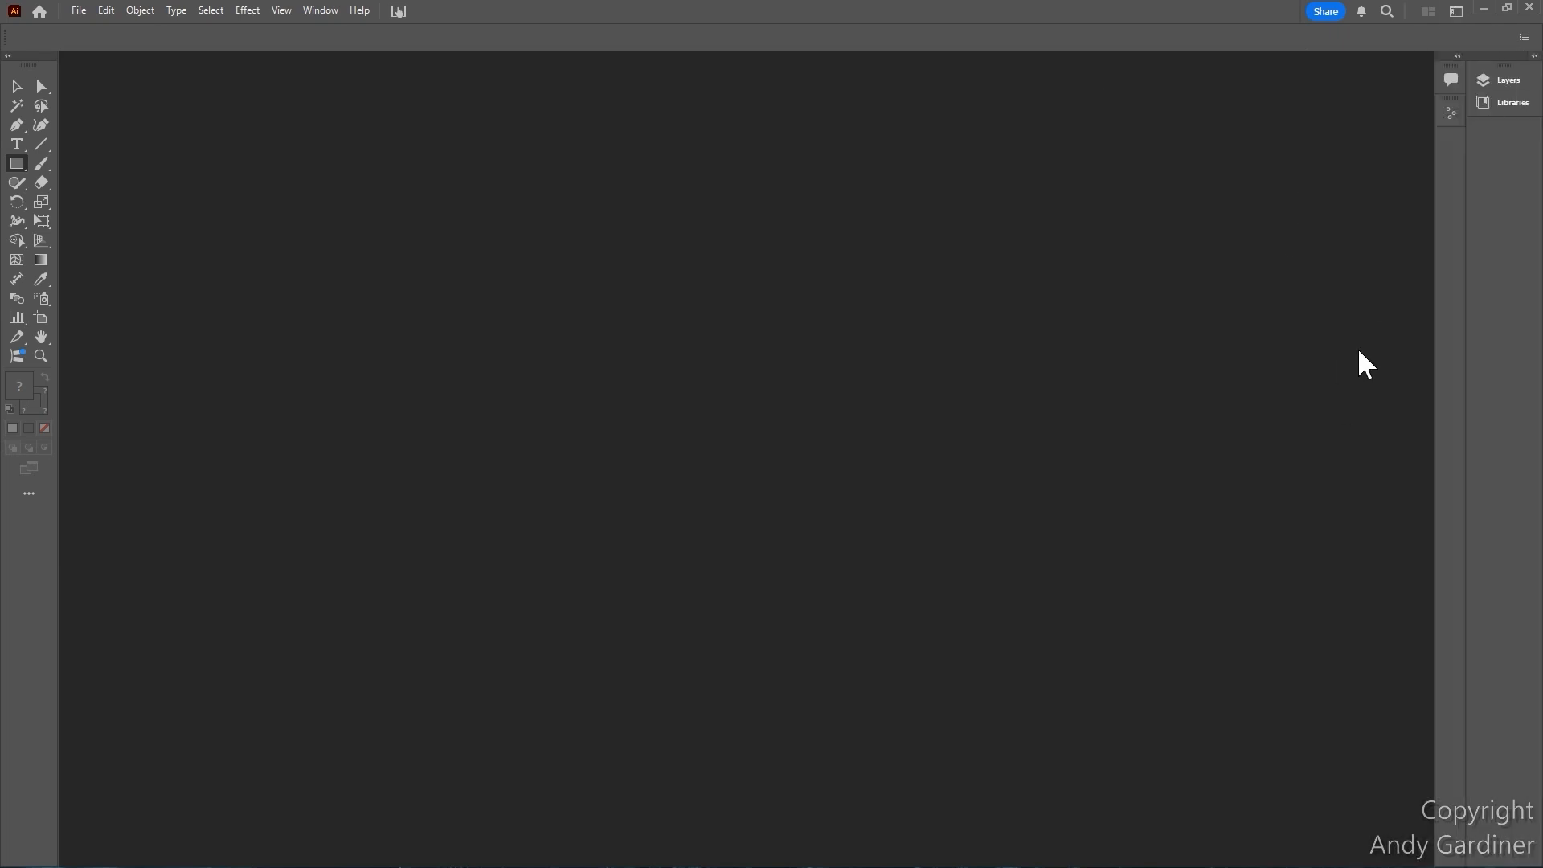
drag(1464, 159, 1394, 178)
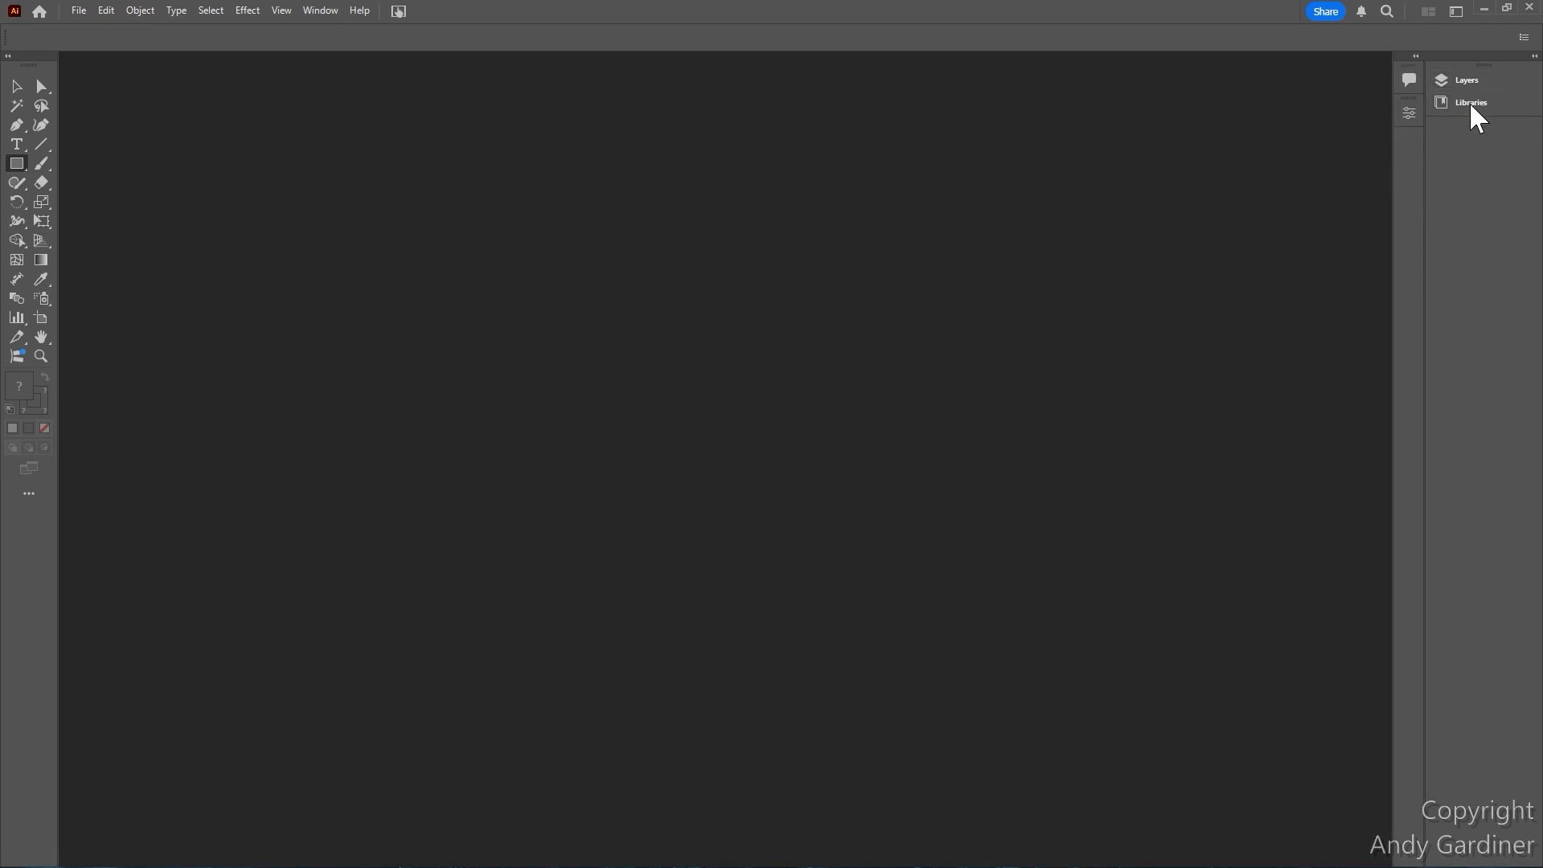
Step: Display the Align panel and dock its group with Transform and Pathfinder below the Layers and Libraries group
click(320, 10)
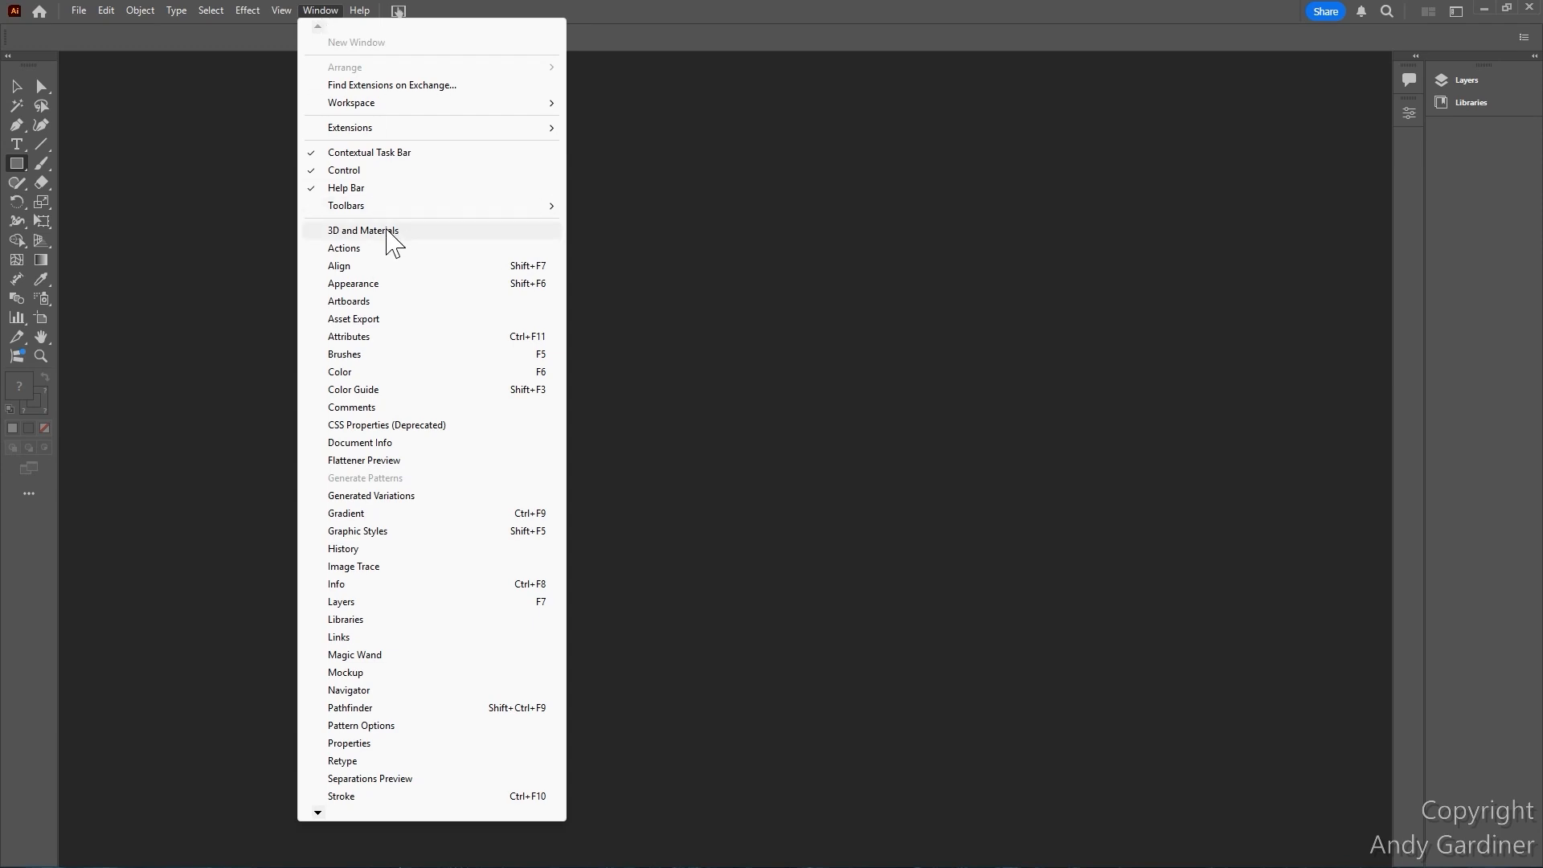
mouse_move(316, 812)
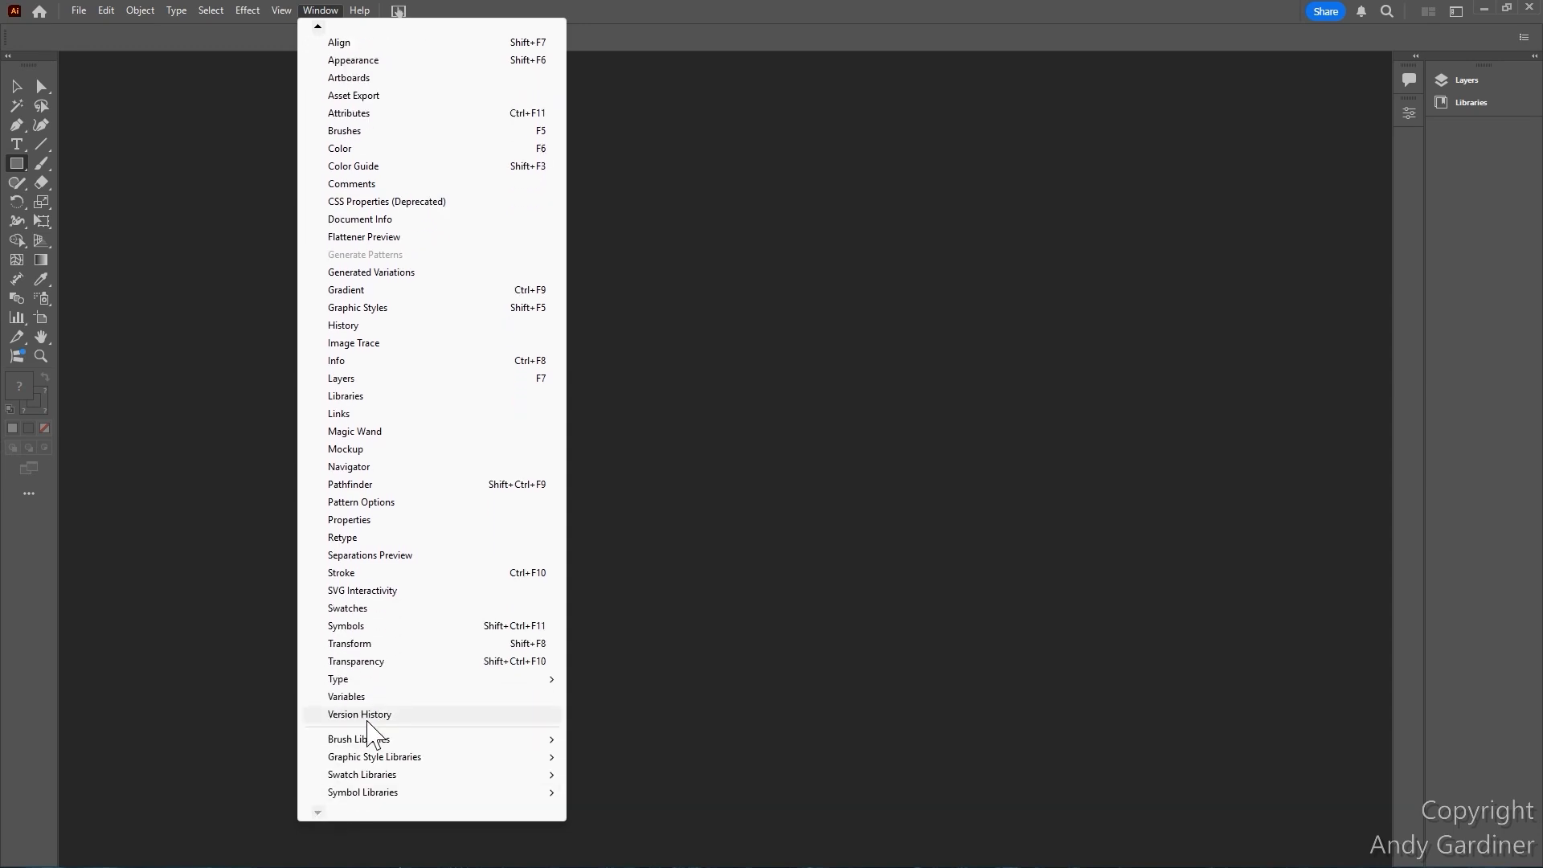
mouse_move(397, 683)
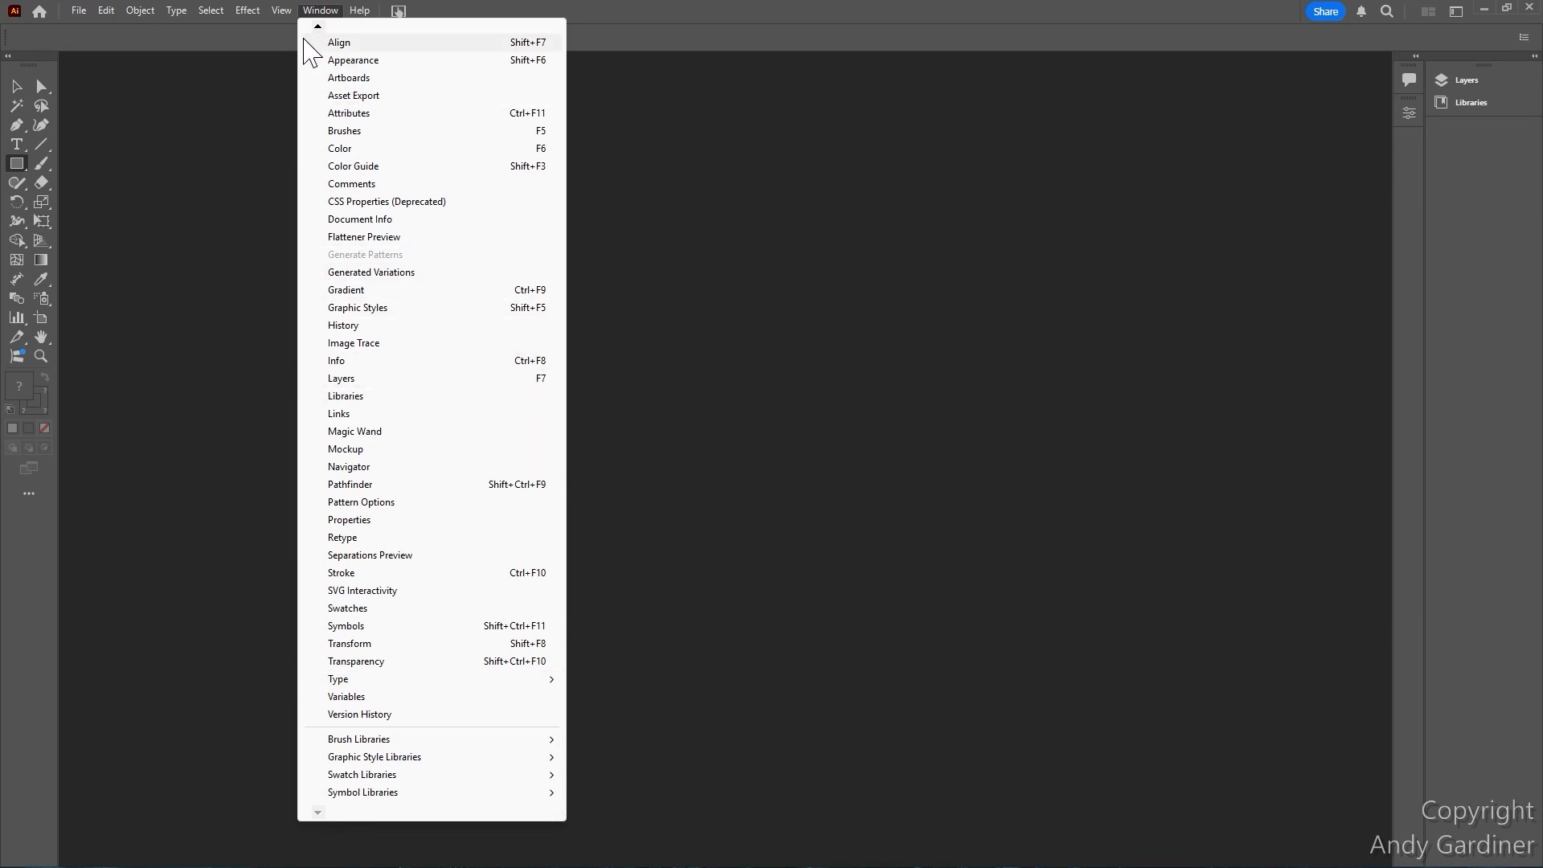
scroll(314, 36, up, 3)
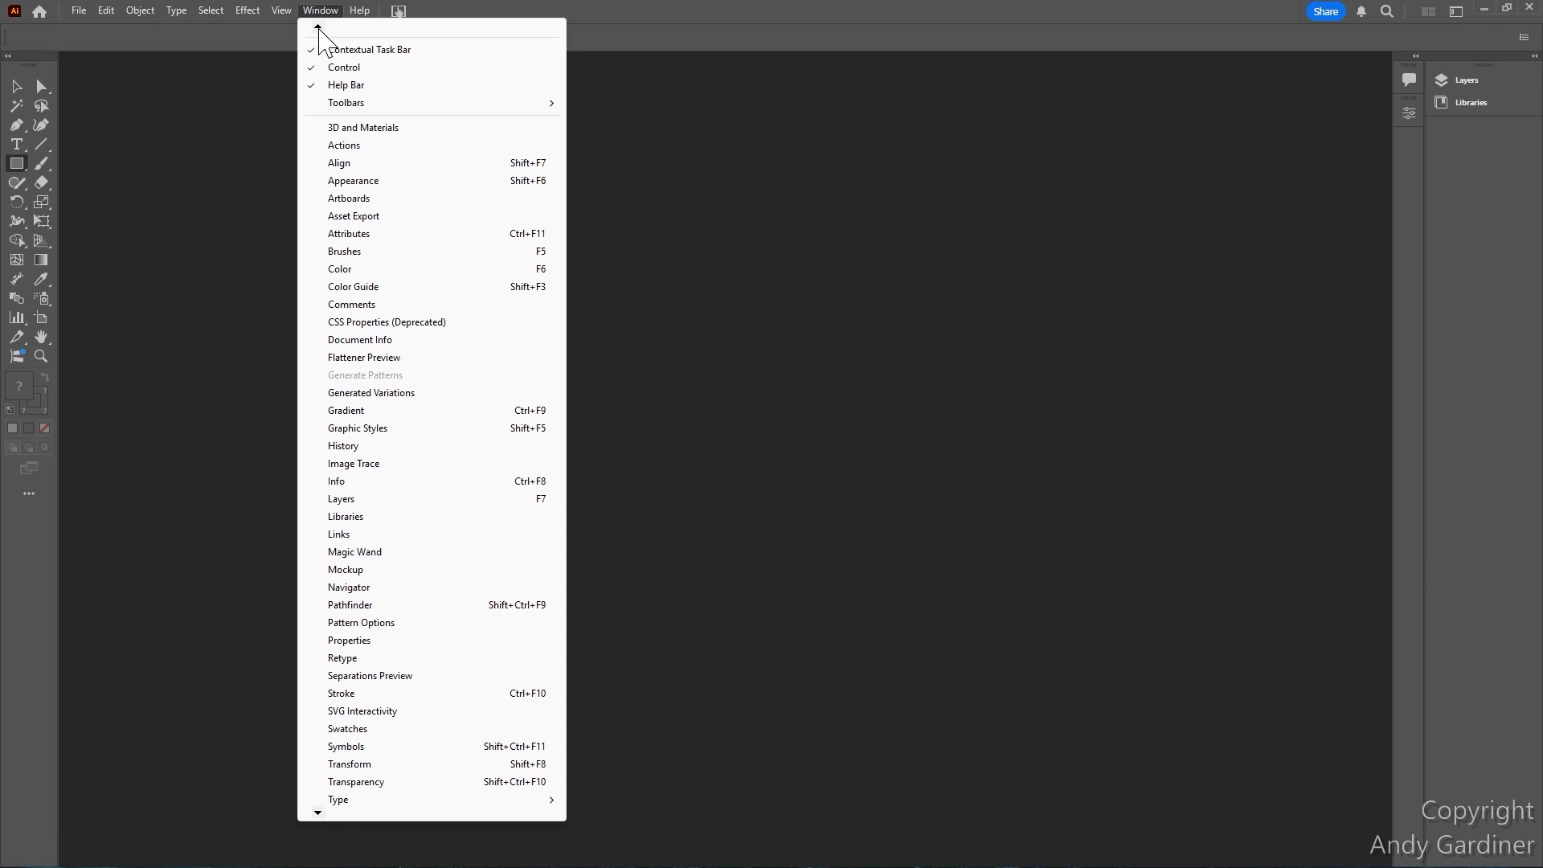
click(340, 163)
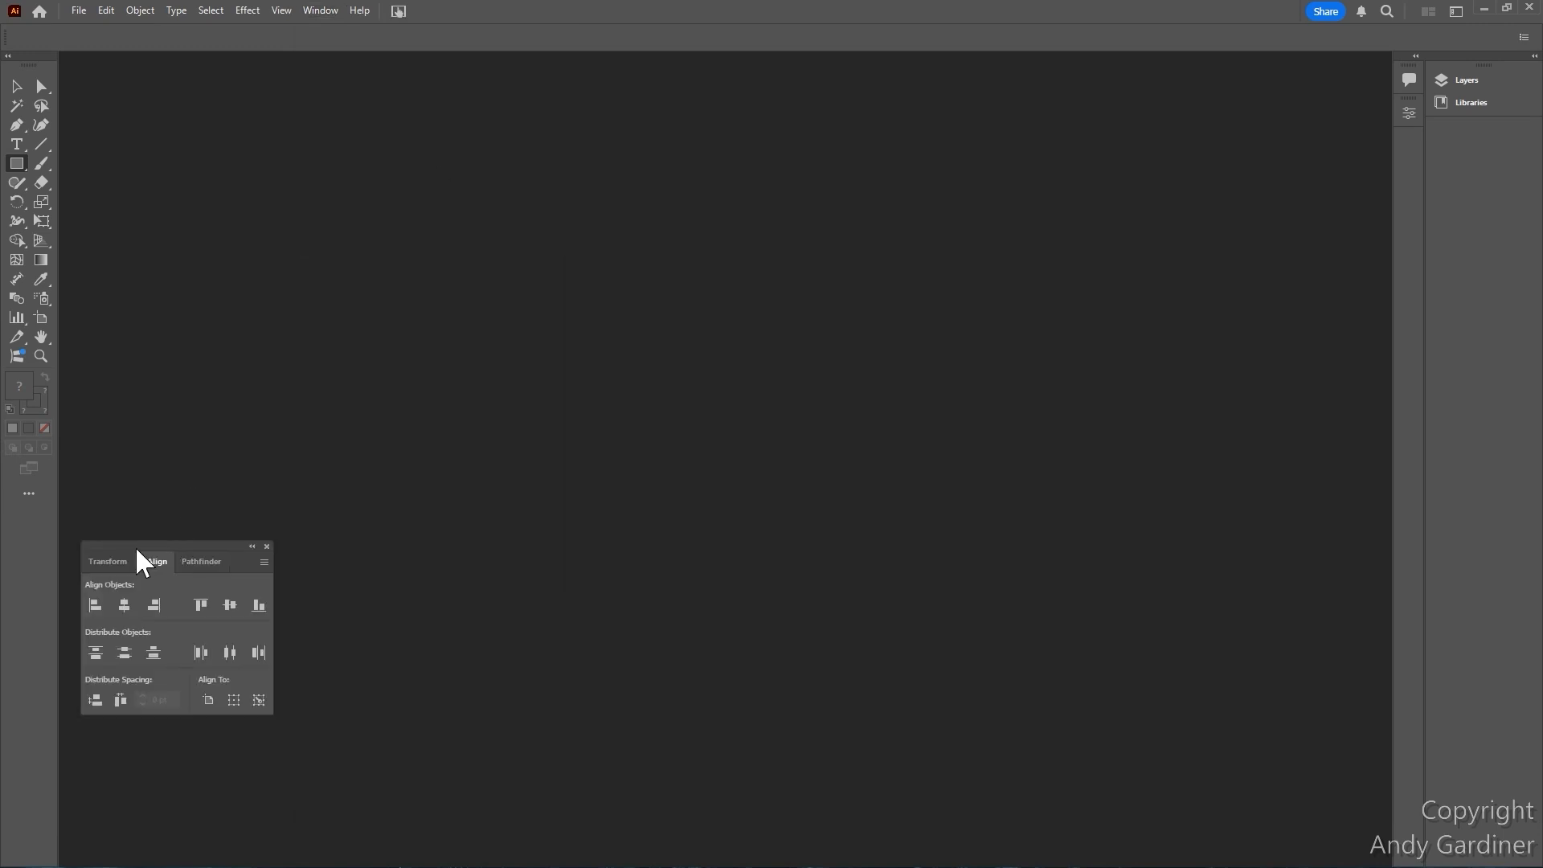
drag(95, 551, 1440, 122)
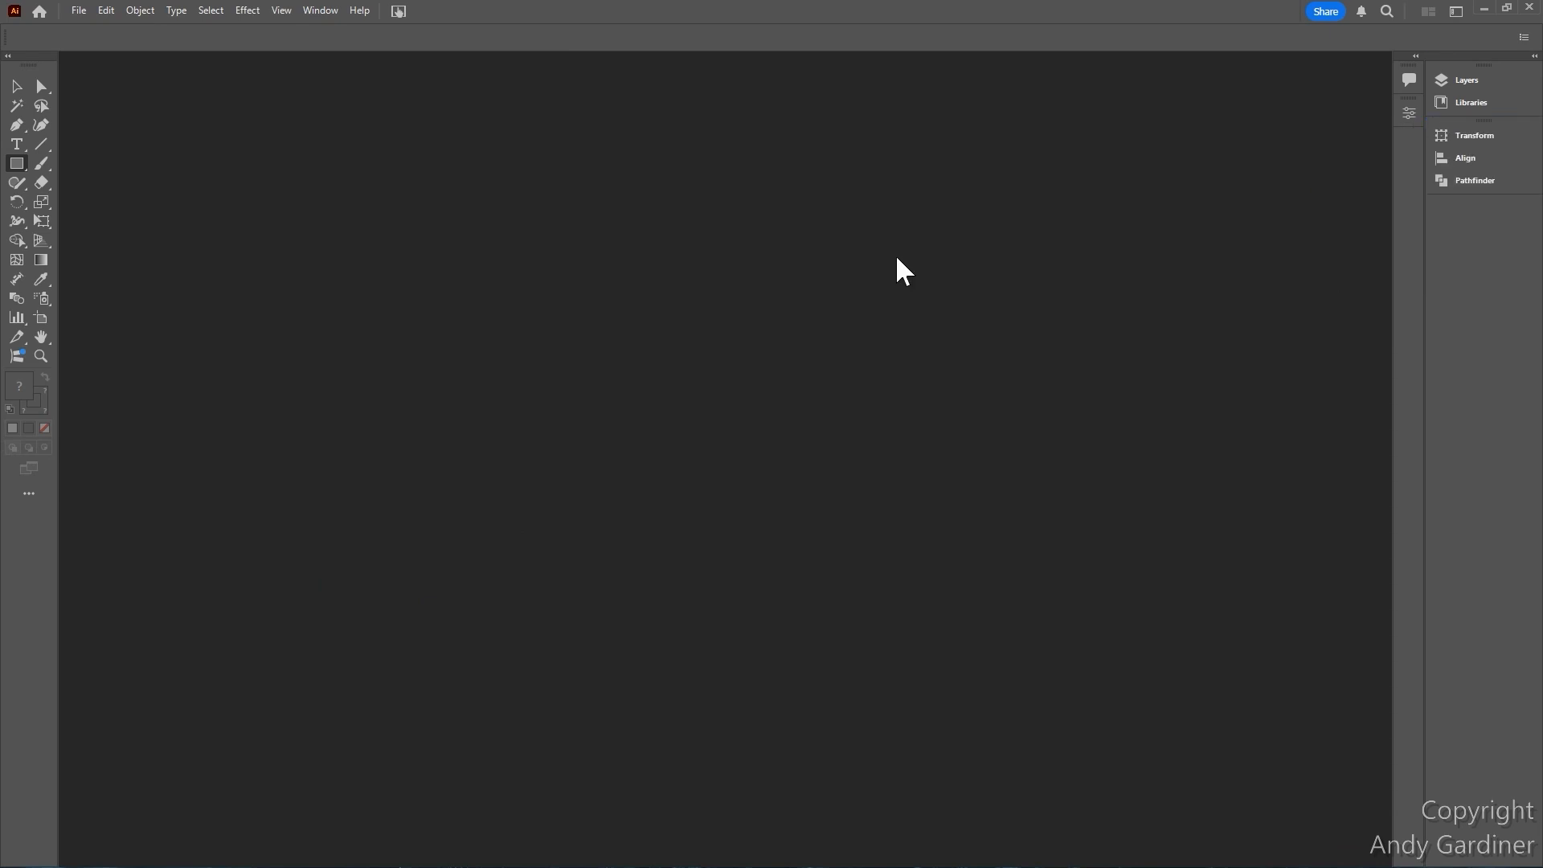
Step: Display the Gradient panel and dock it as a separate group below Pathfinder
click(313, 10)
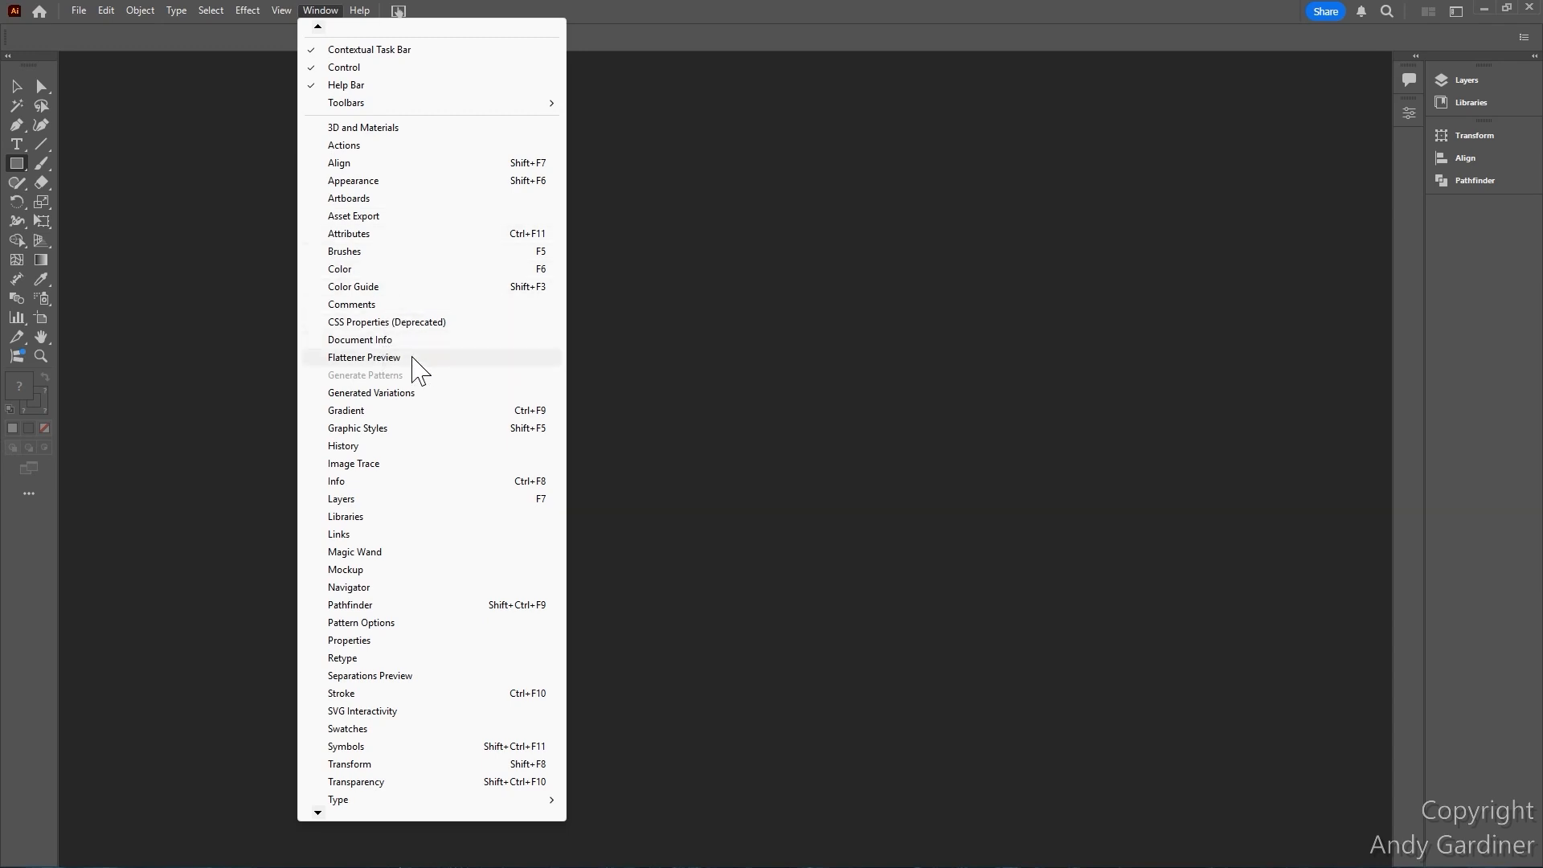
click(372, 411)
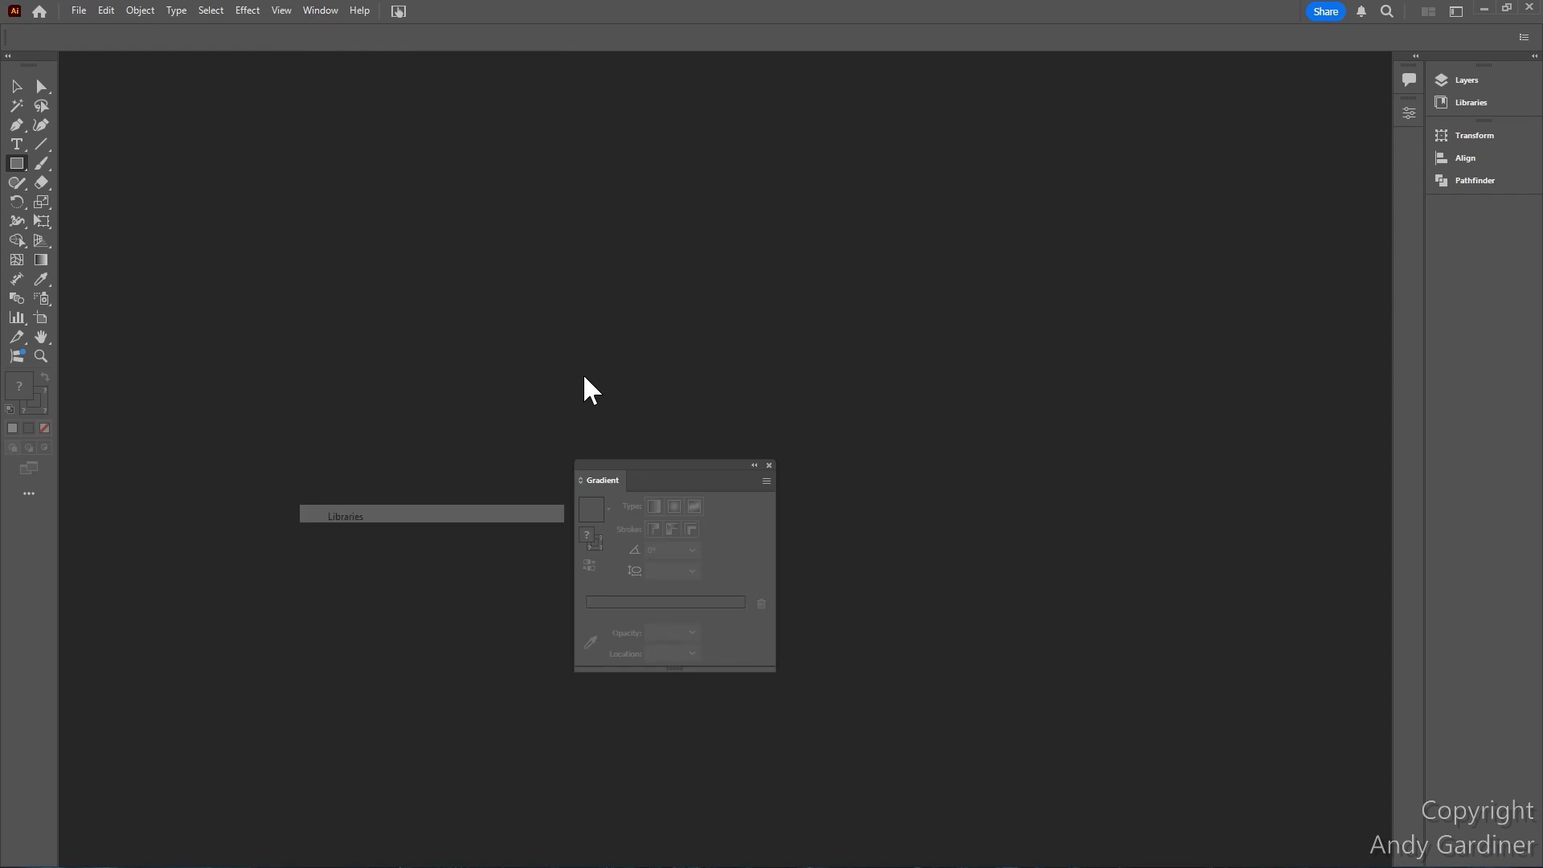
drag(593, 479, 1270, 342)
drag(1399, 212, 1481, 148)
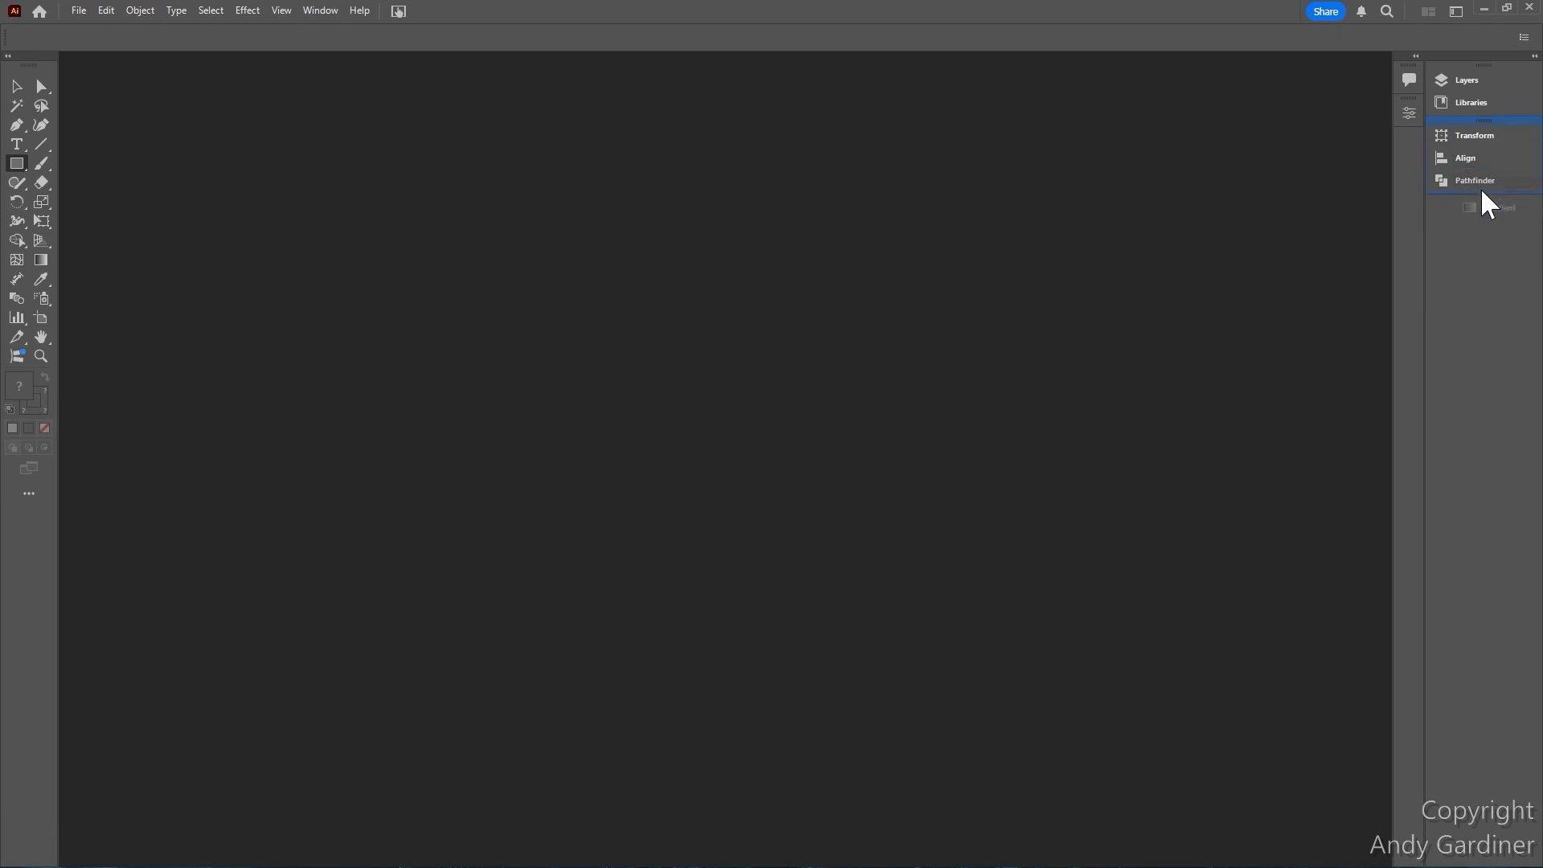
drag(1471, 207, 1471, 206)
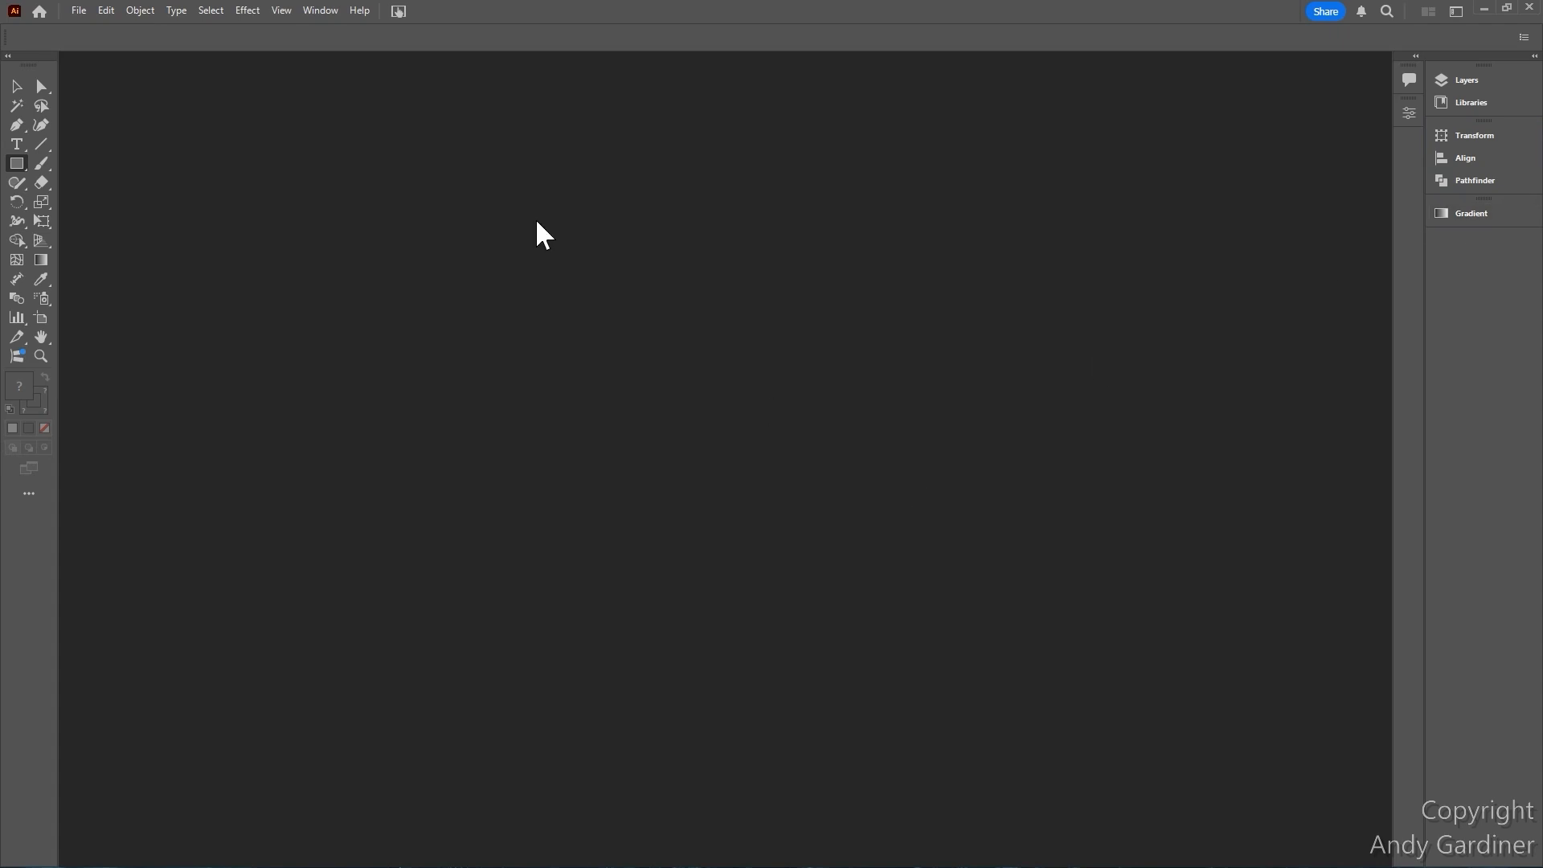
Step: Display the Swatches panel and dock it with Brushes and Symbols into the Gradient group
click(326, 10)
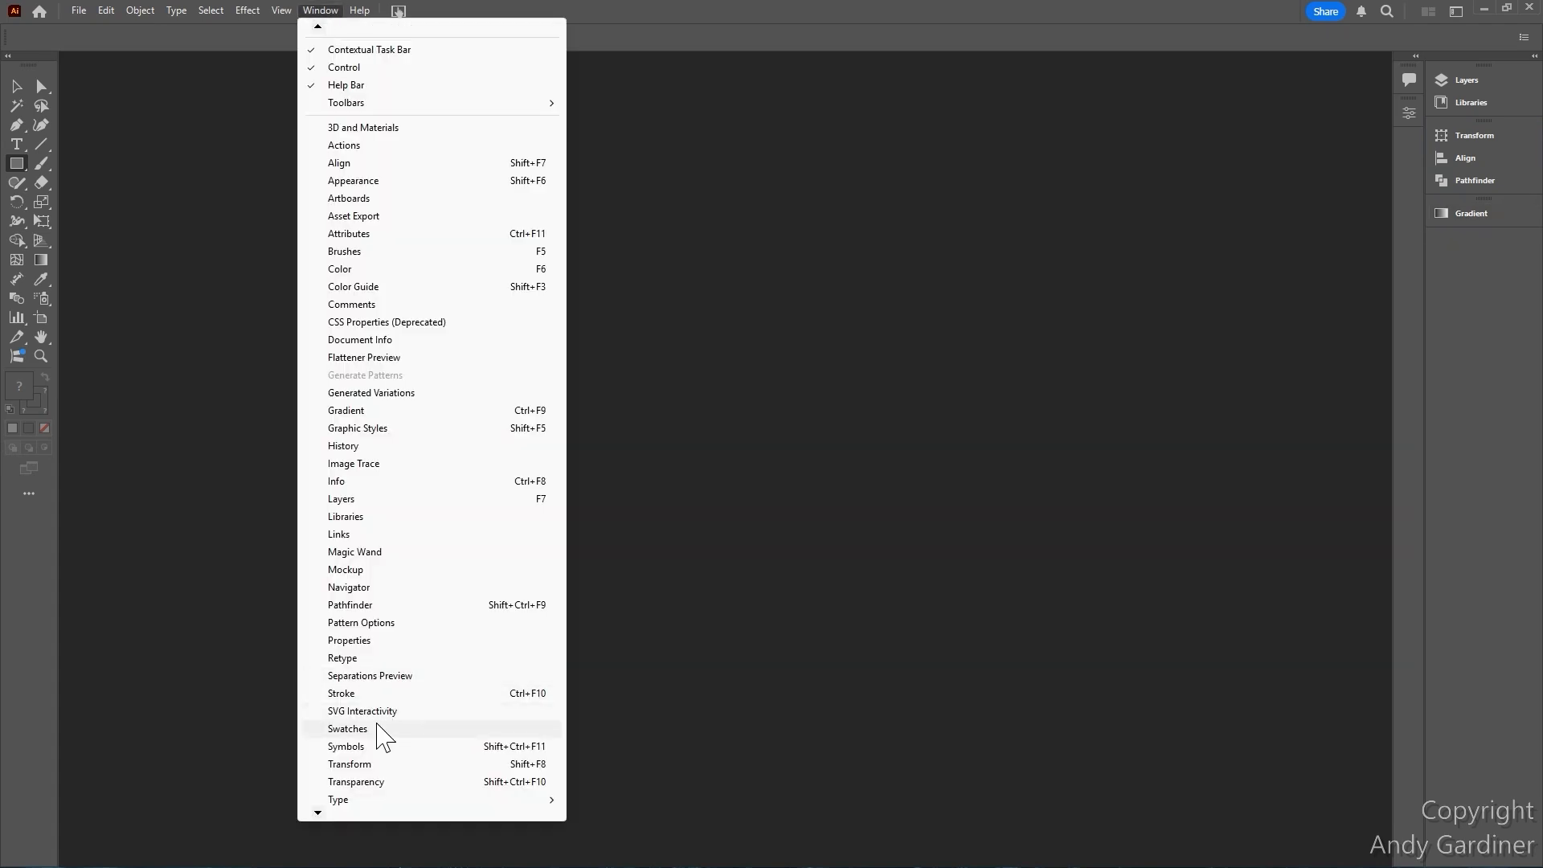
click(347, 729)
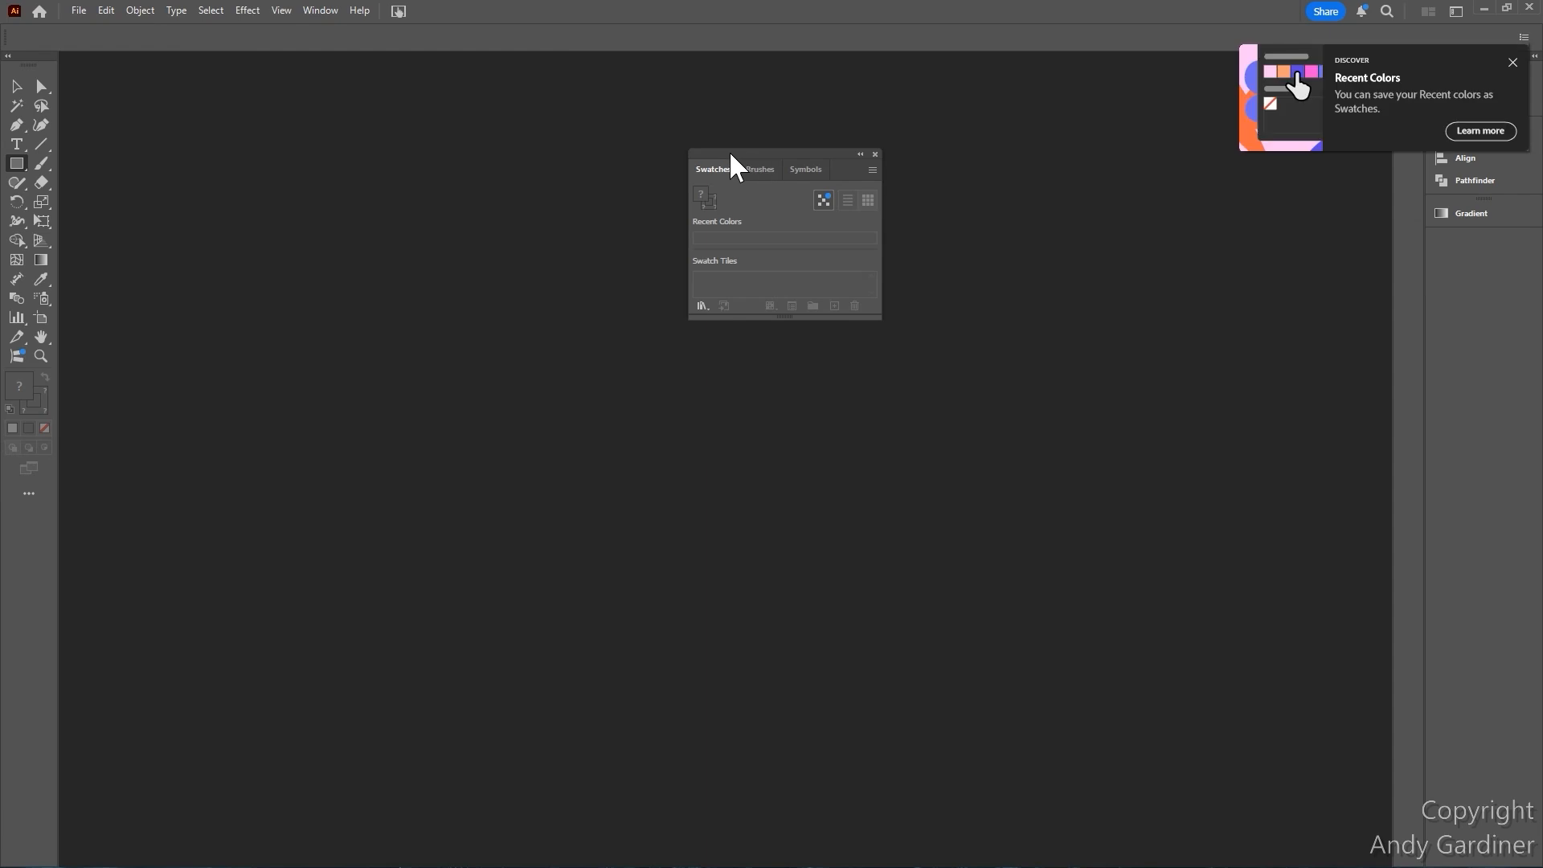
mouse_move(726, 149)
mouse_down()
mouse_move(1326, 218)
mouse_move(1468, 197)
mouse_move(1447, 233)
mouse_up()
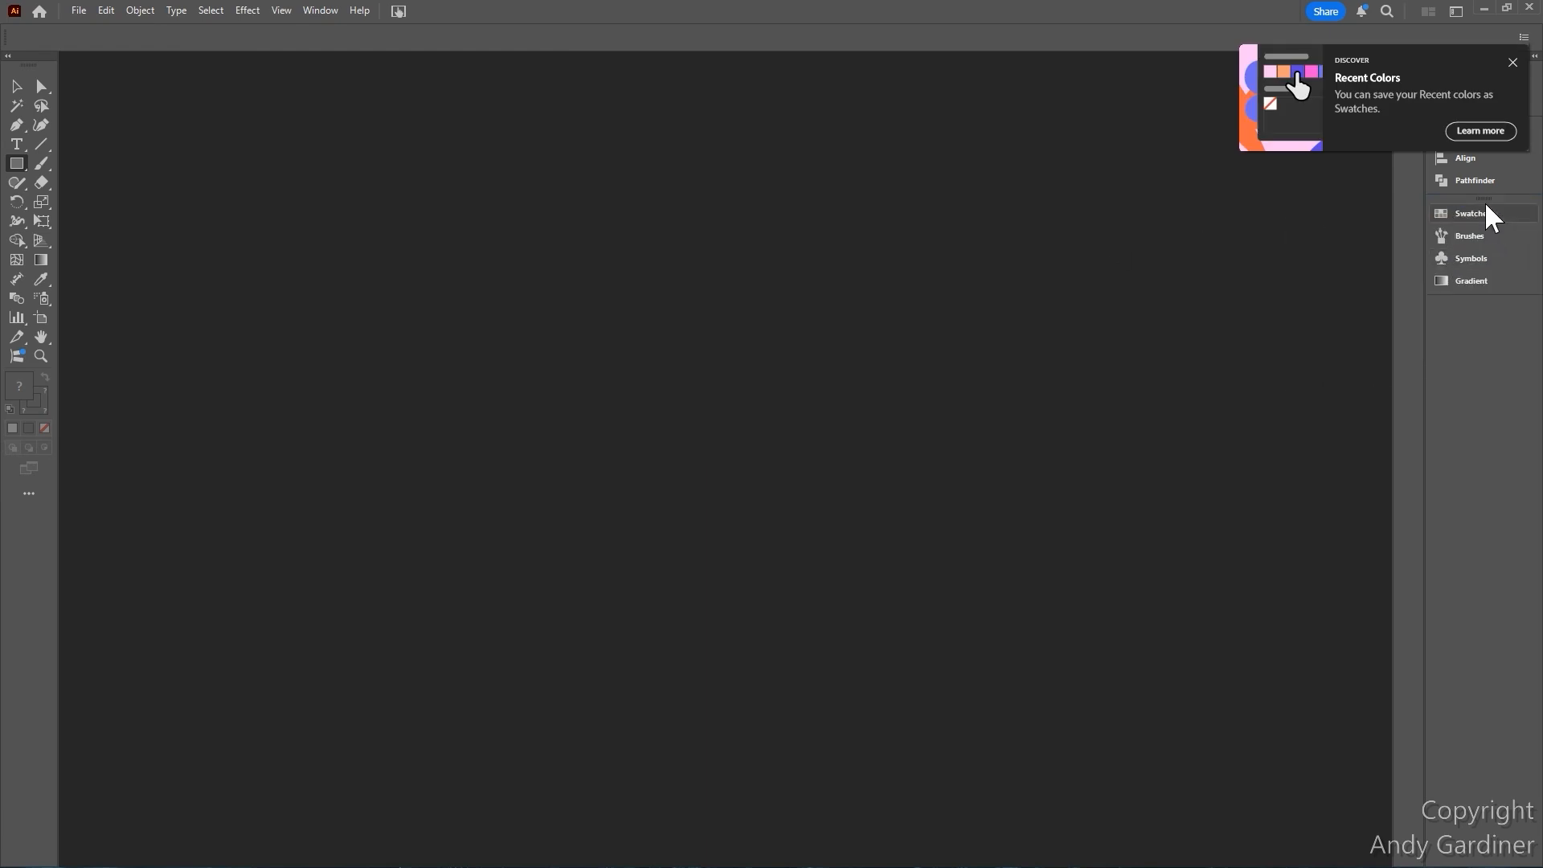
Step: Move the Libraries panel into the icon-only dock between Comments and Properties, and check that Libraries and Properties expand and collapse
click(1513, 63)
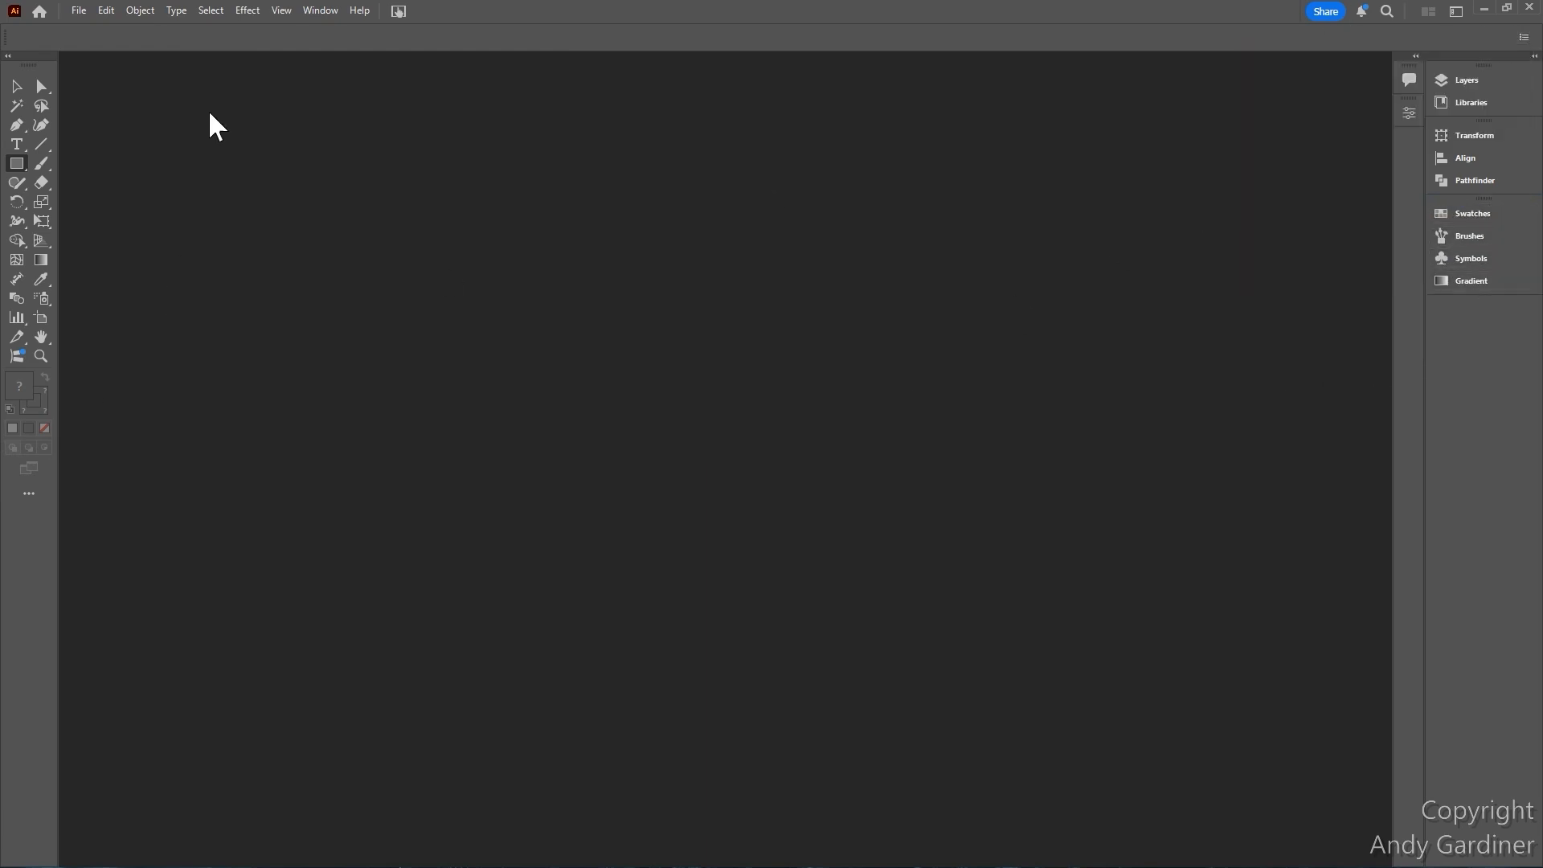
click(326, 10)
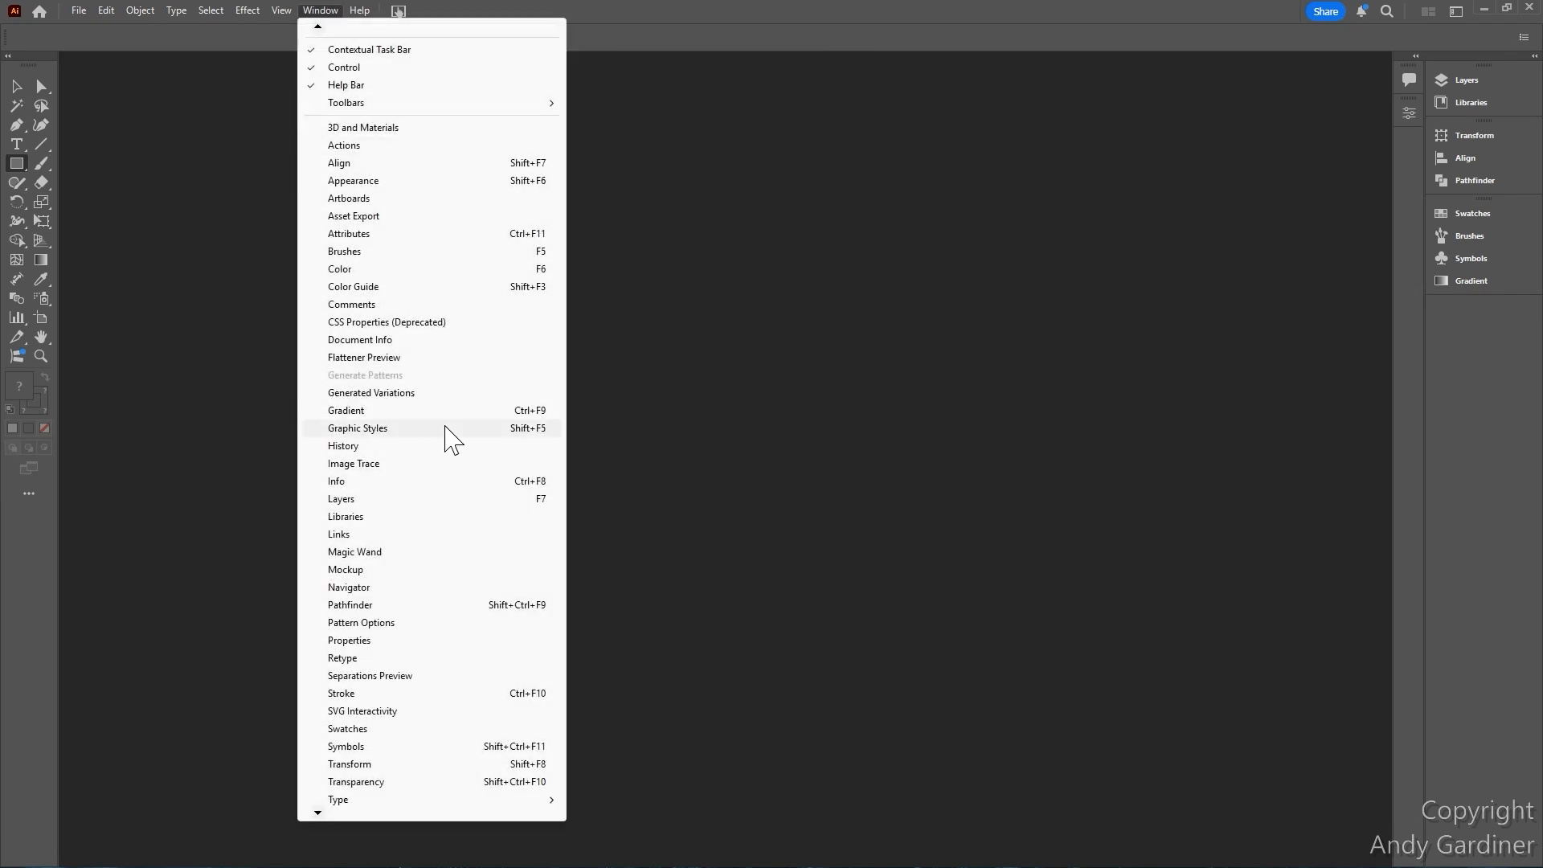
click(353, 517)
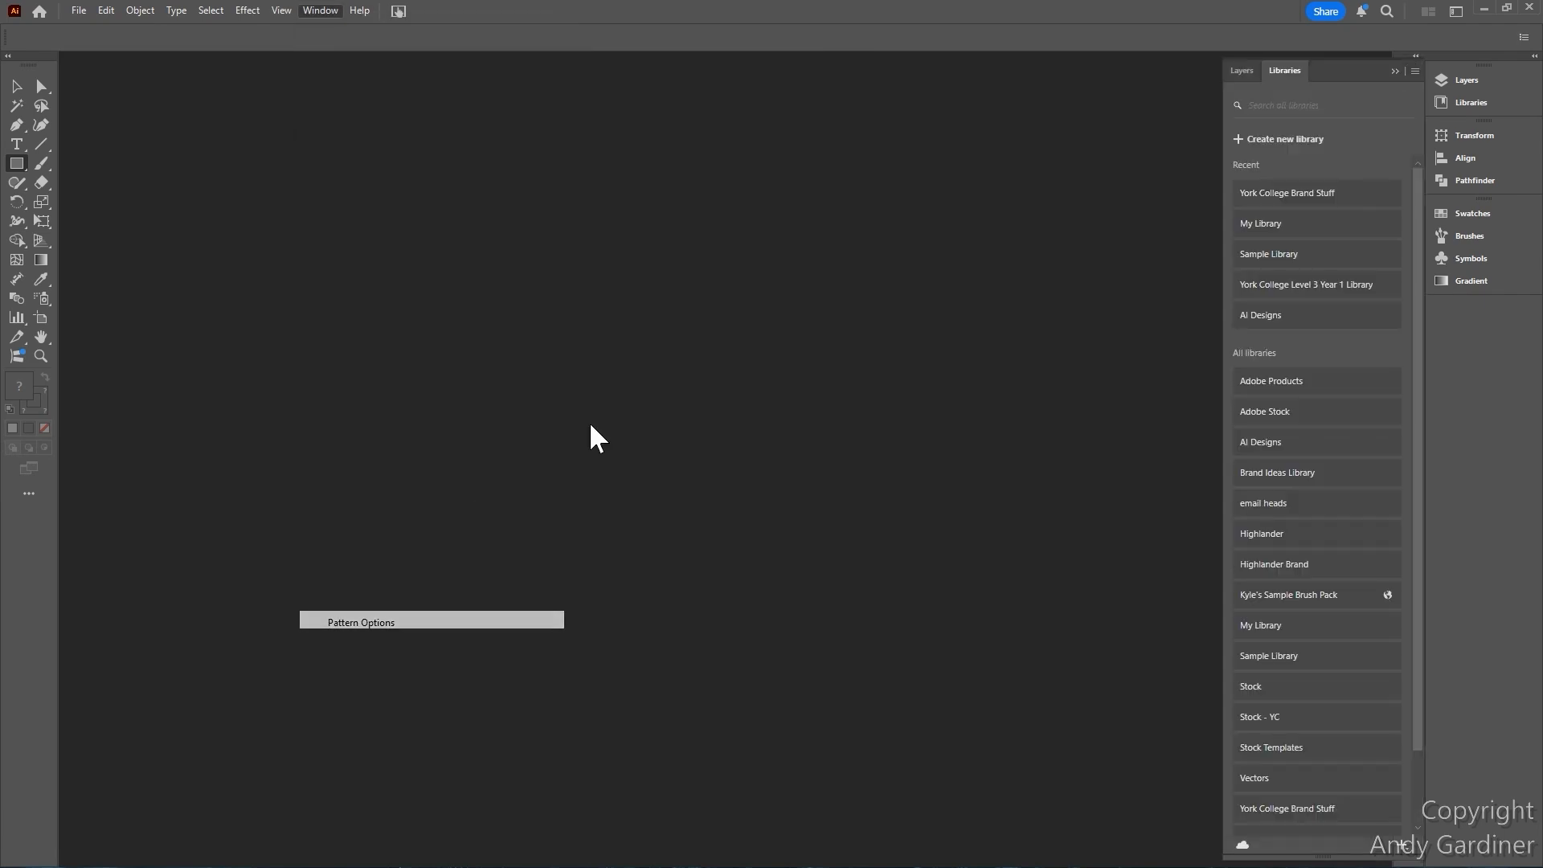
click(1392, 69)
drag(1461, 103, 1405, 95)
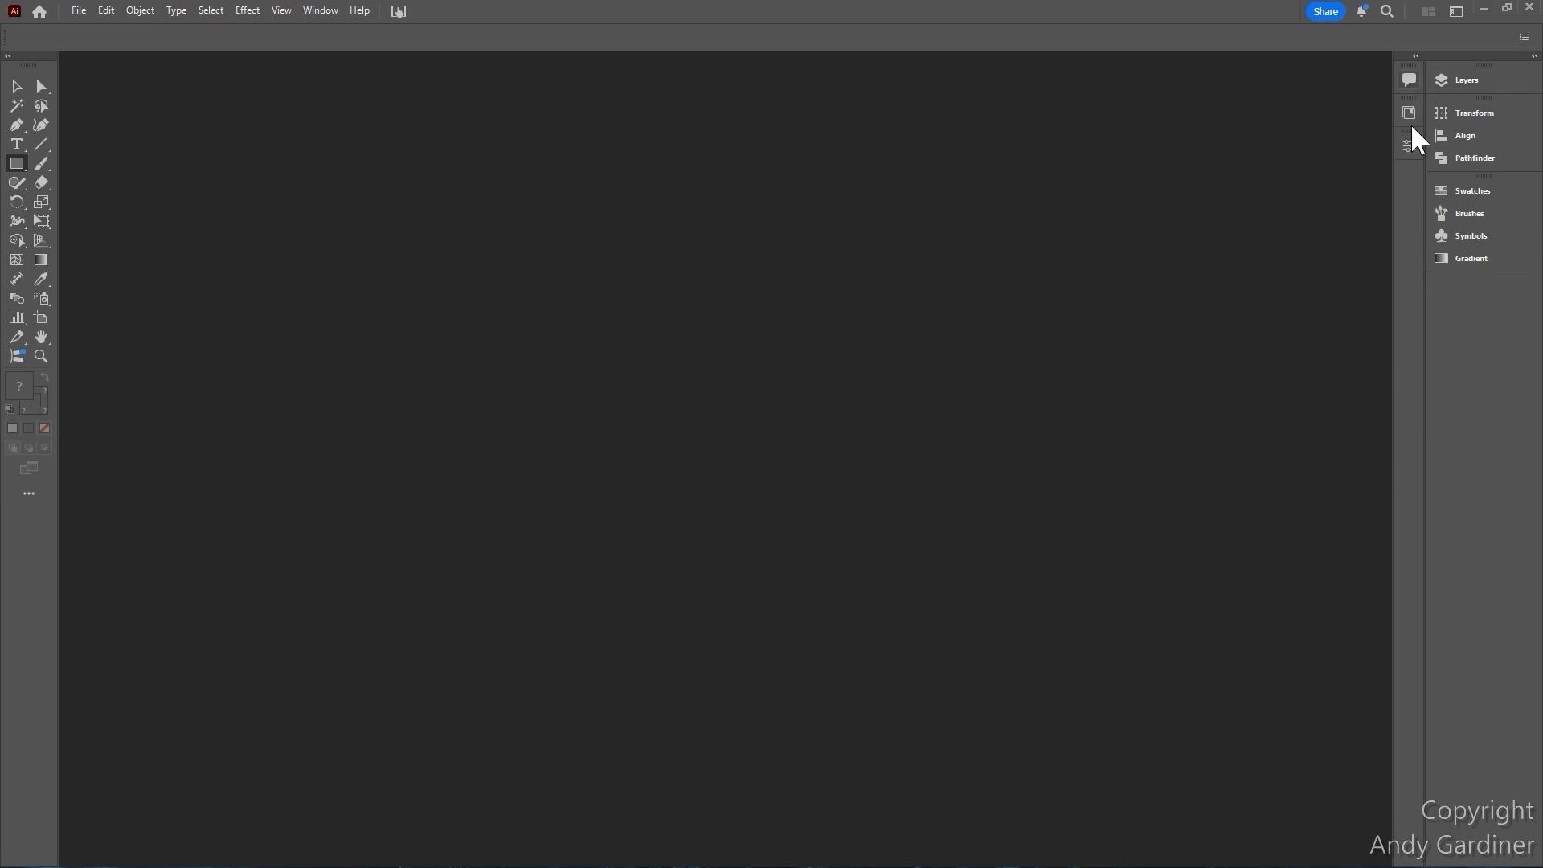
click(1406, 111)
click(1405, 110)
click(1406, 147)
click(1406, 148)
Step: Display the Paragraph panel and dock its group with Character and OpenType below the Swatches, Brushes, Symbols and Gradient group
click(320, 10)
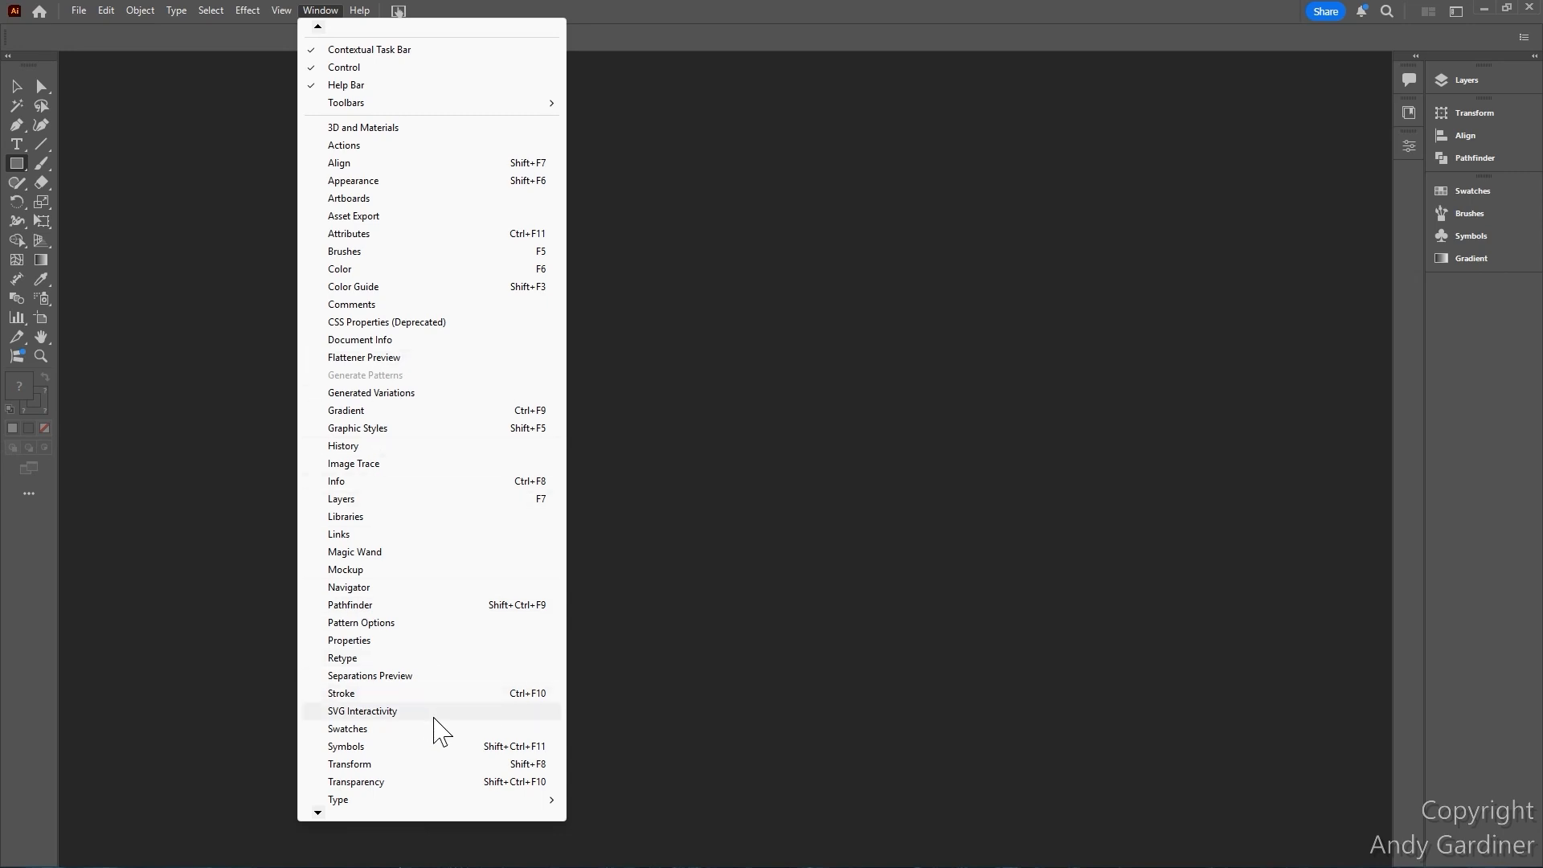
click(391, 746)
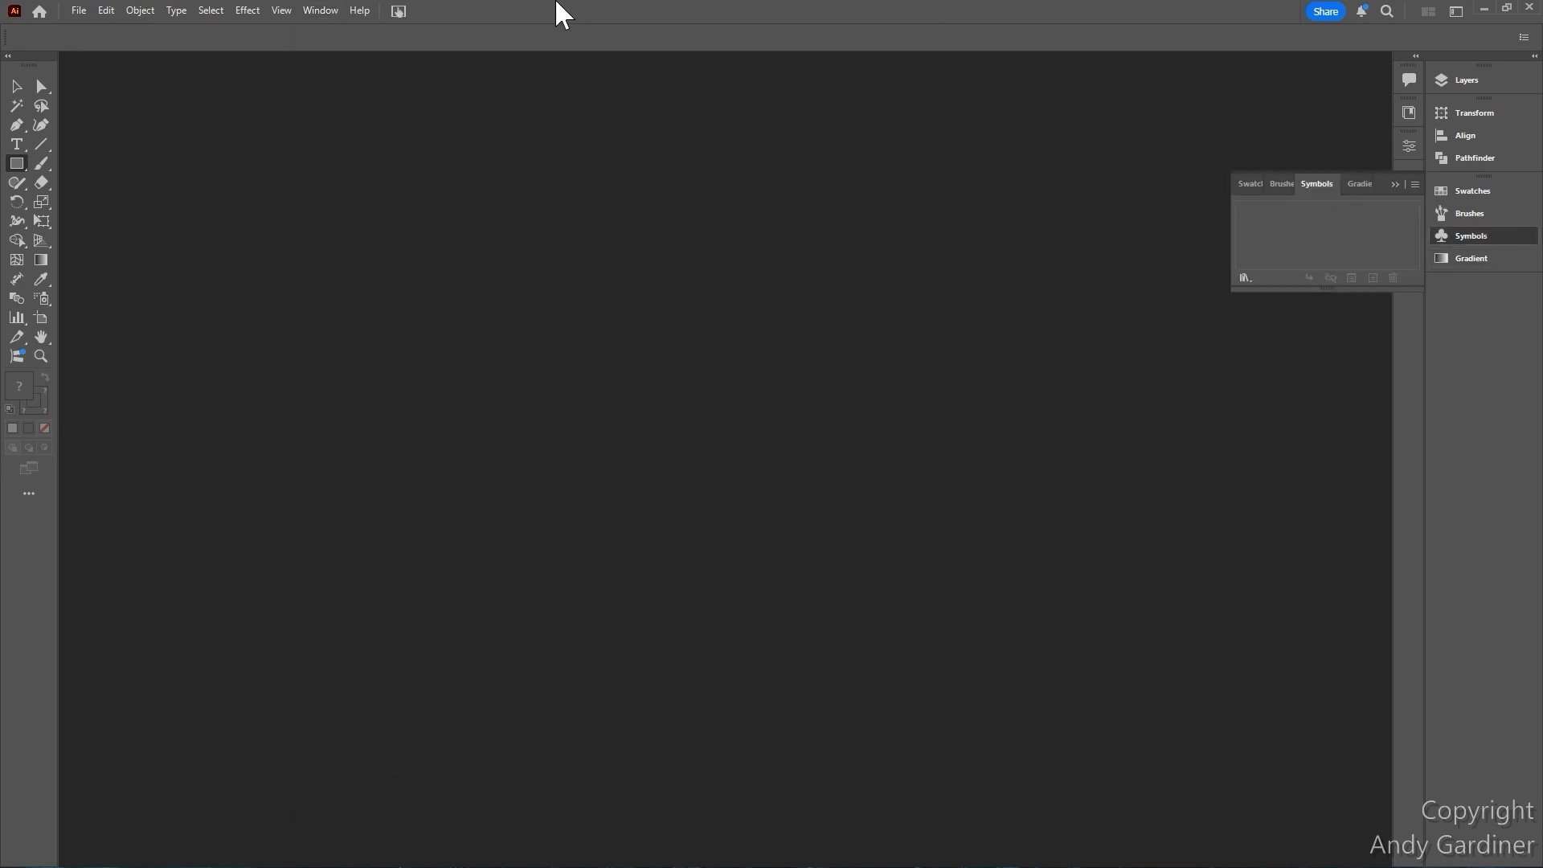
click(320, 11)
scroll(337, 813, down, 1)
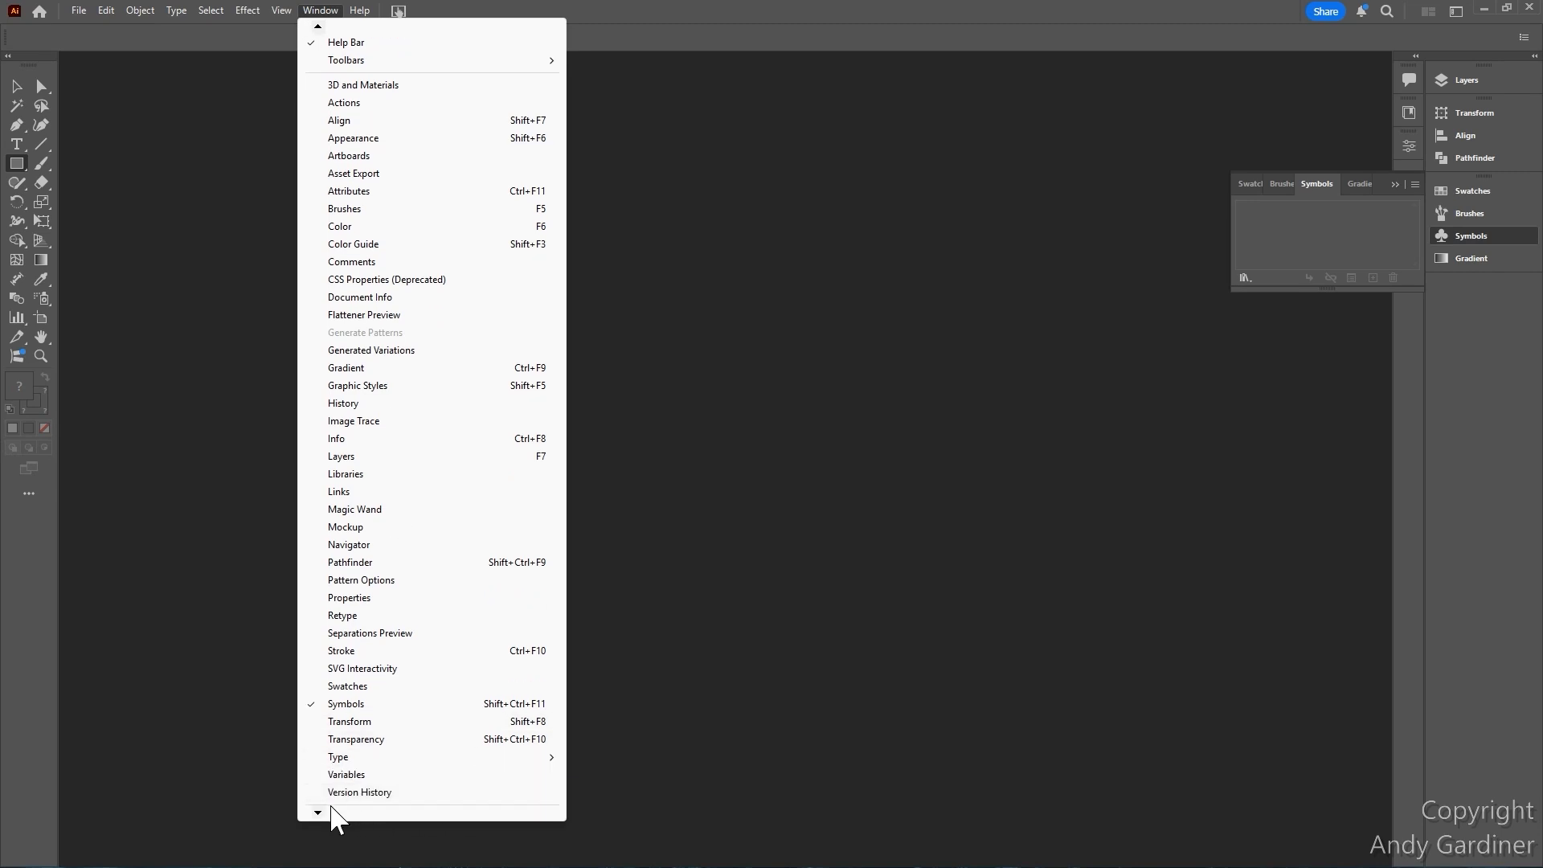
mouse_move(364, 758)
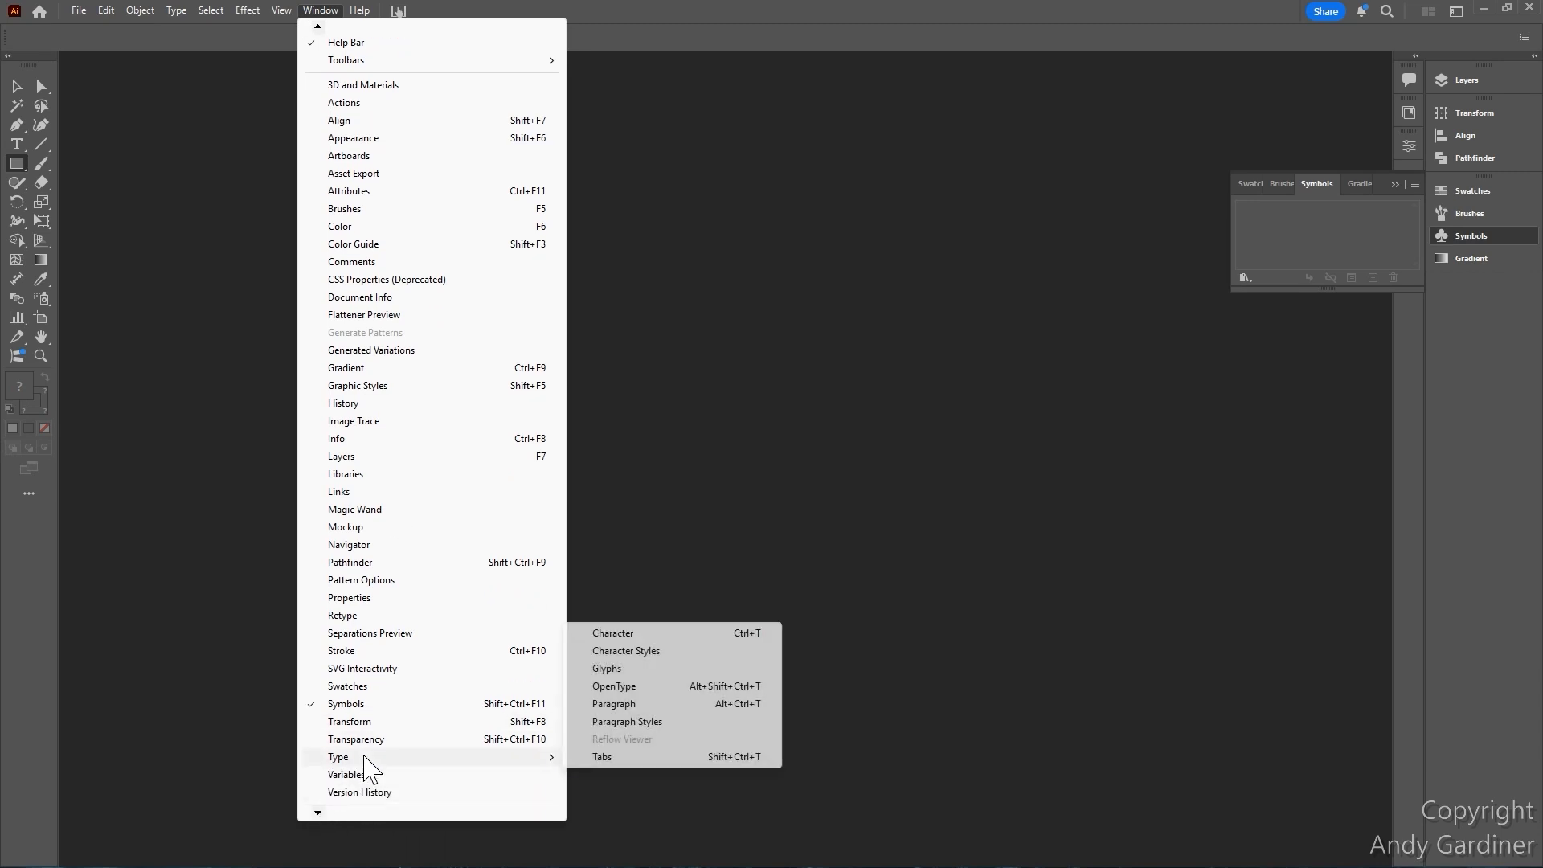
click(635, 704)
drag(618, 105, 1463, 305)
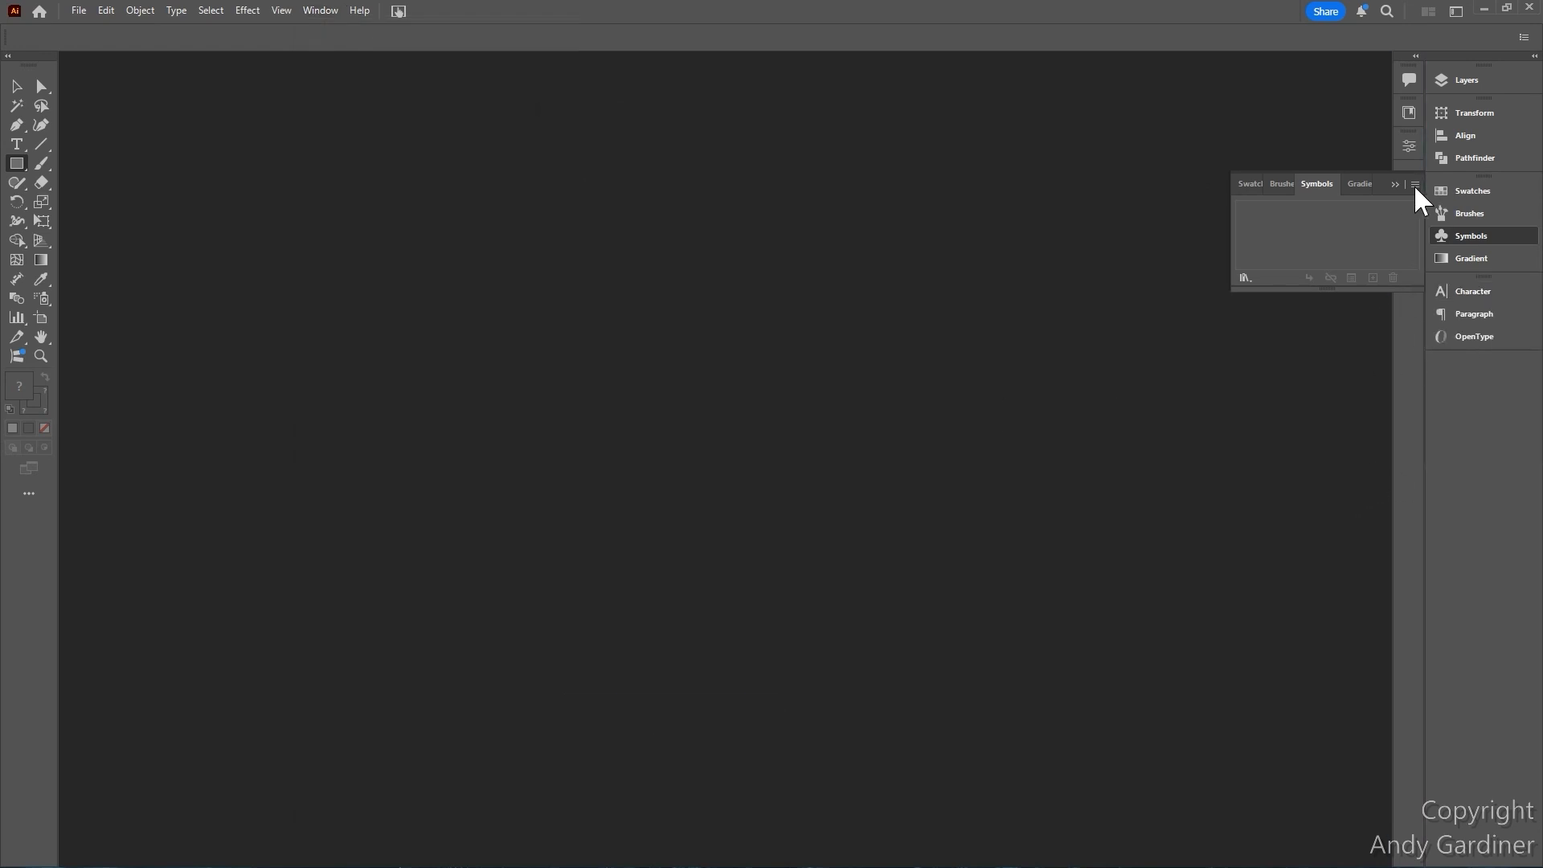
Step: Display the docked Transform panel and collapse it again
click(320, 11)
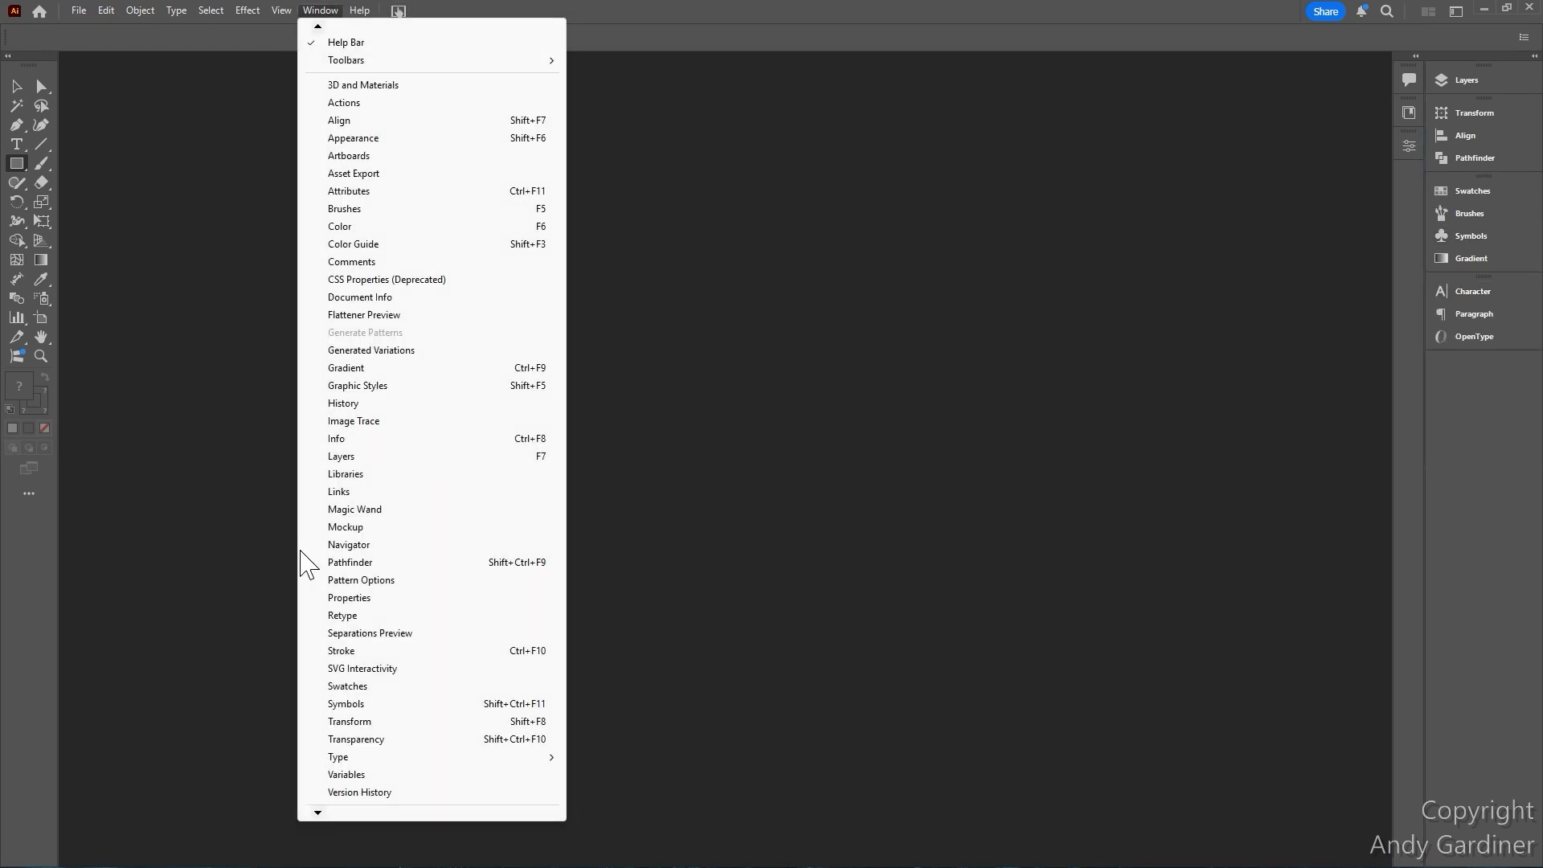
click(346, 723)
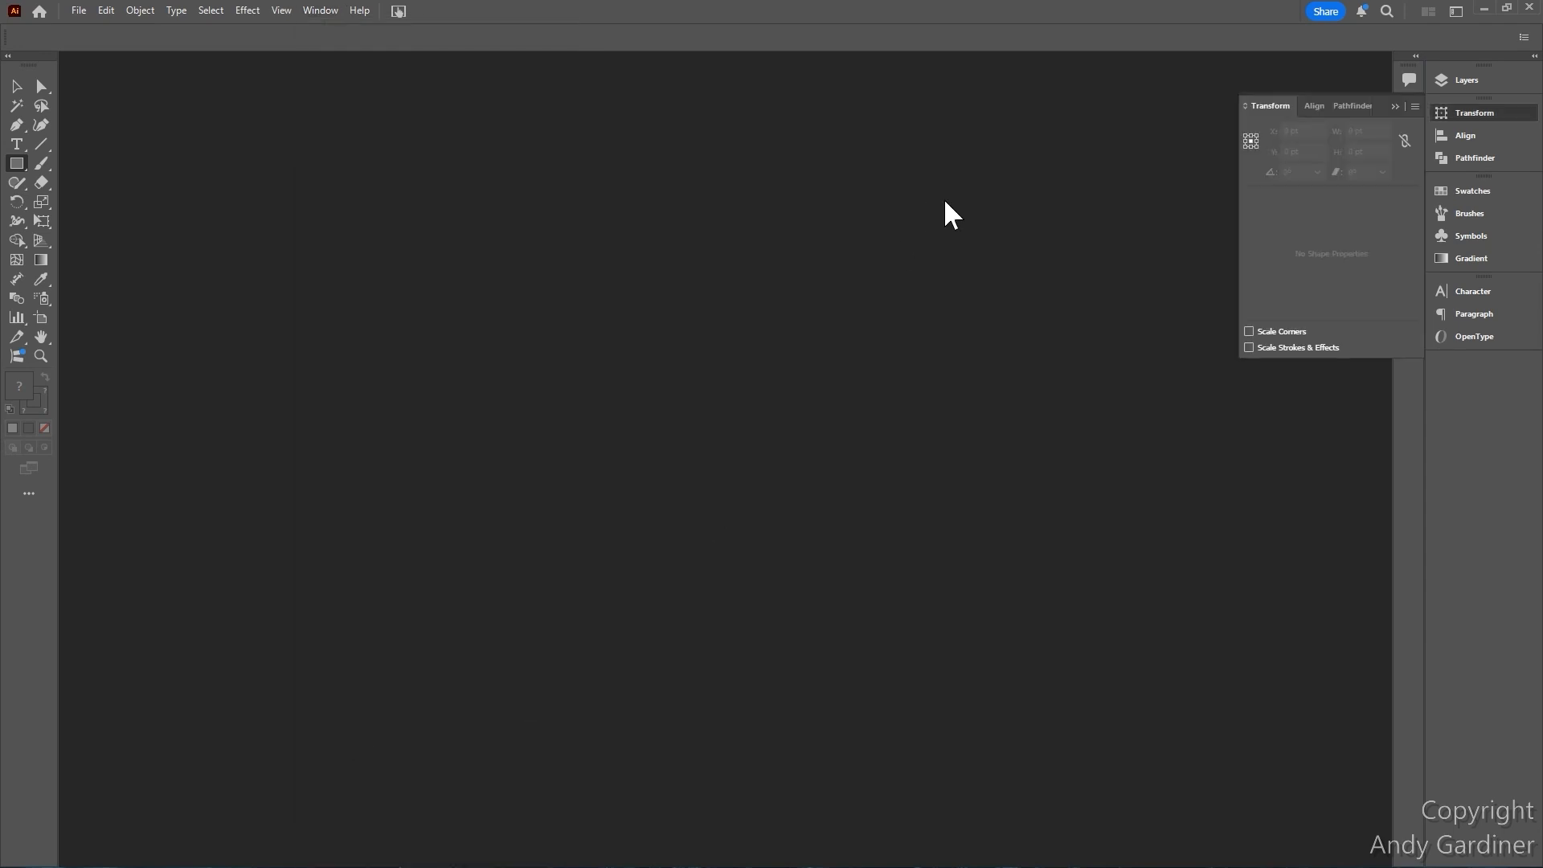
click(1495, 109)
Step: Display the History panel, dock it with Libraries in the icon-only dock, and remove the Comments panel from that dock
click(319, 11)
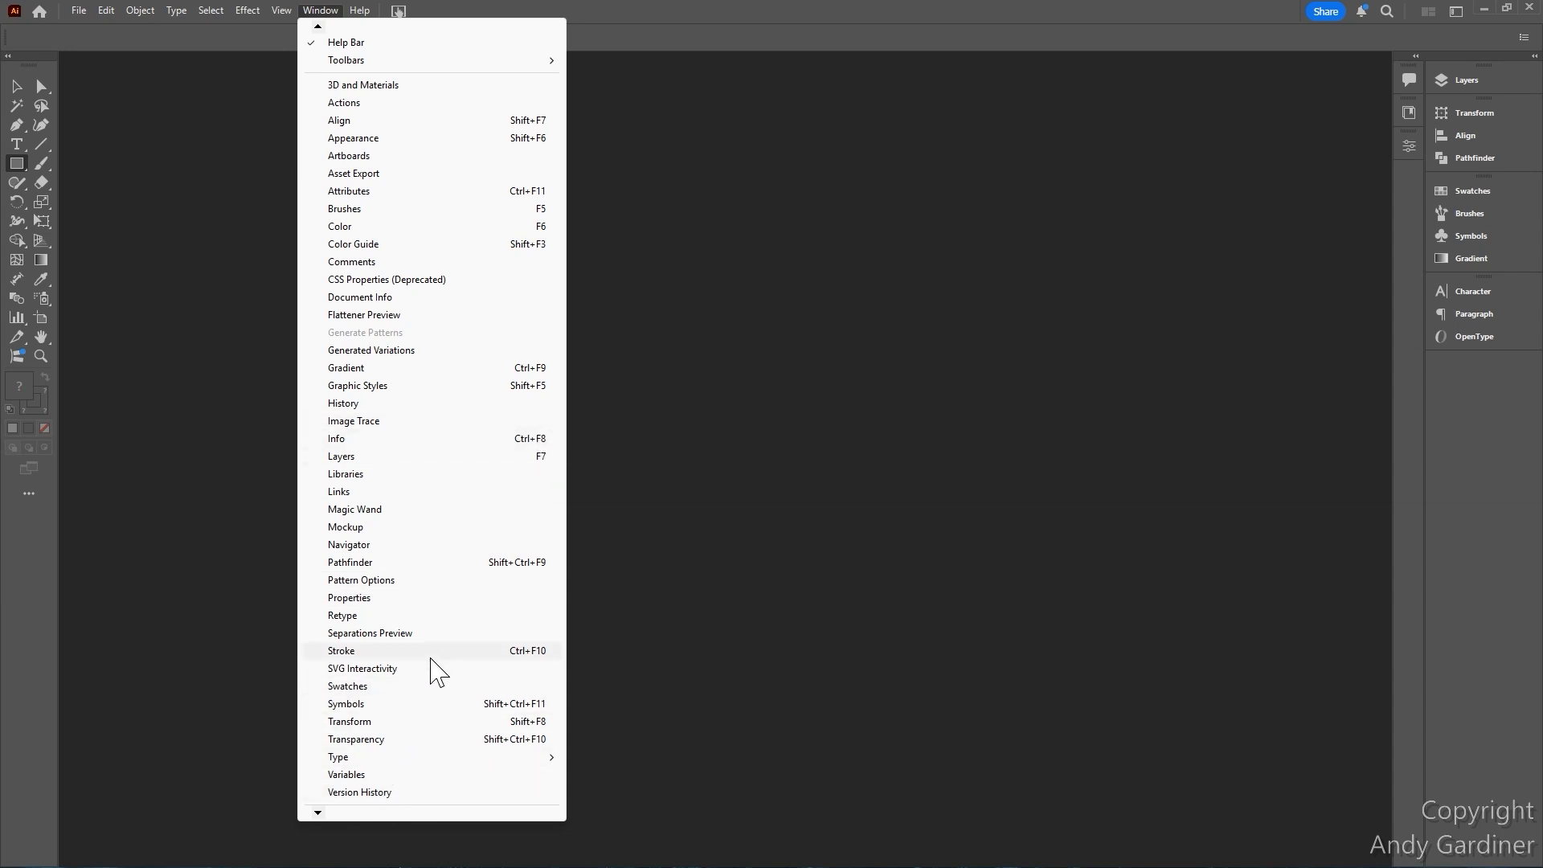
click(367, 402)
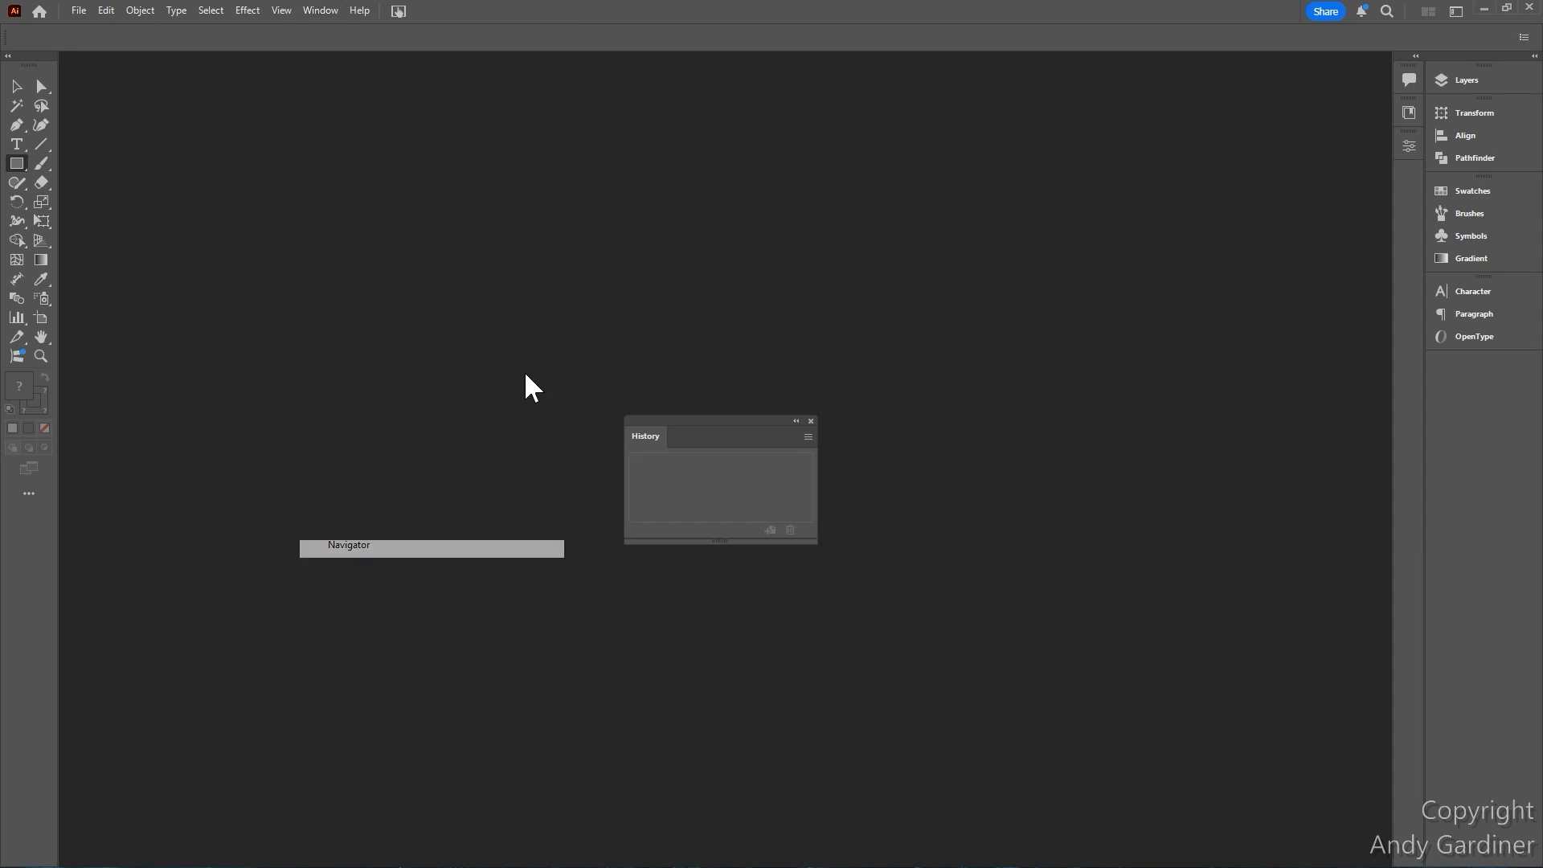
drag(640, 431, 1411, 95)
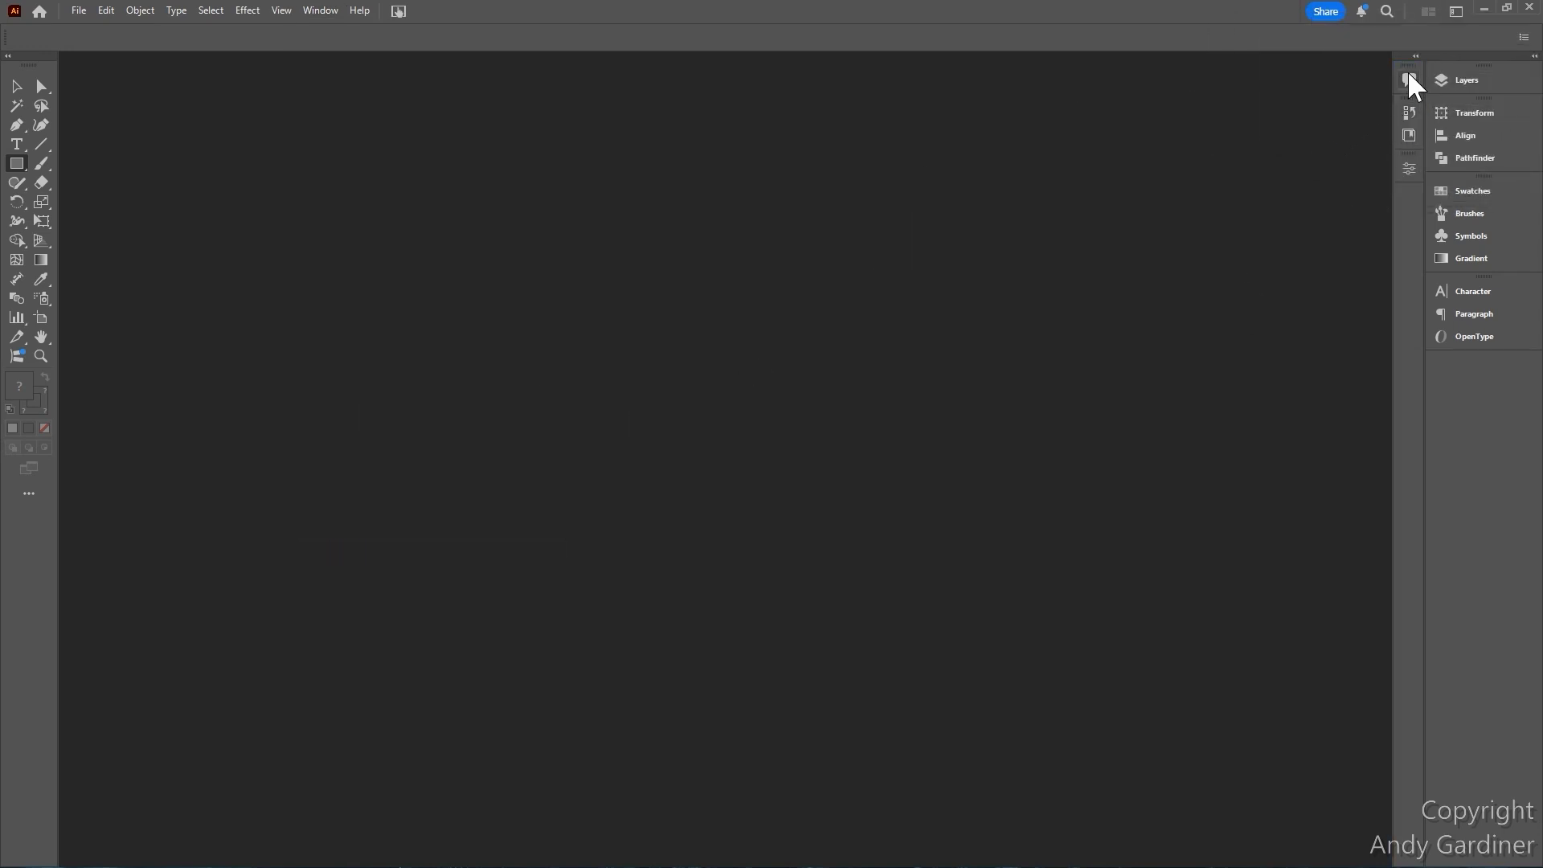
drag(1407, 74, 1235, 81)
Step: Save the current panel arrangement as a new workspace named Tuesday
click(330, 9)
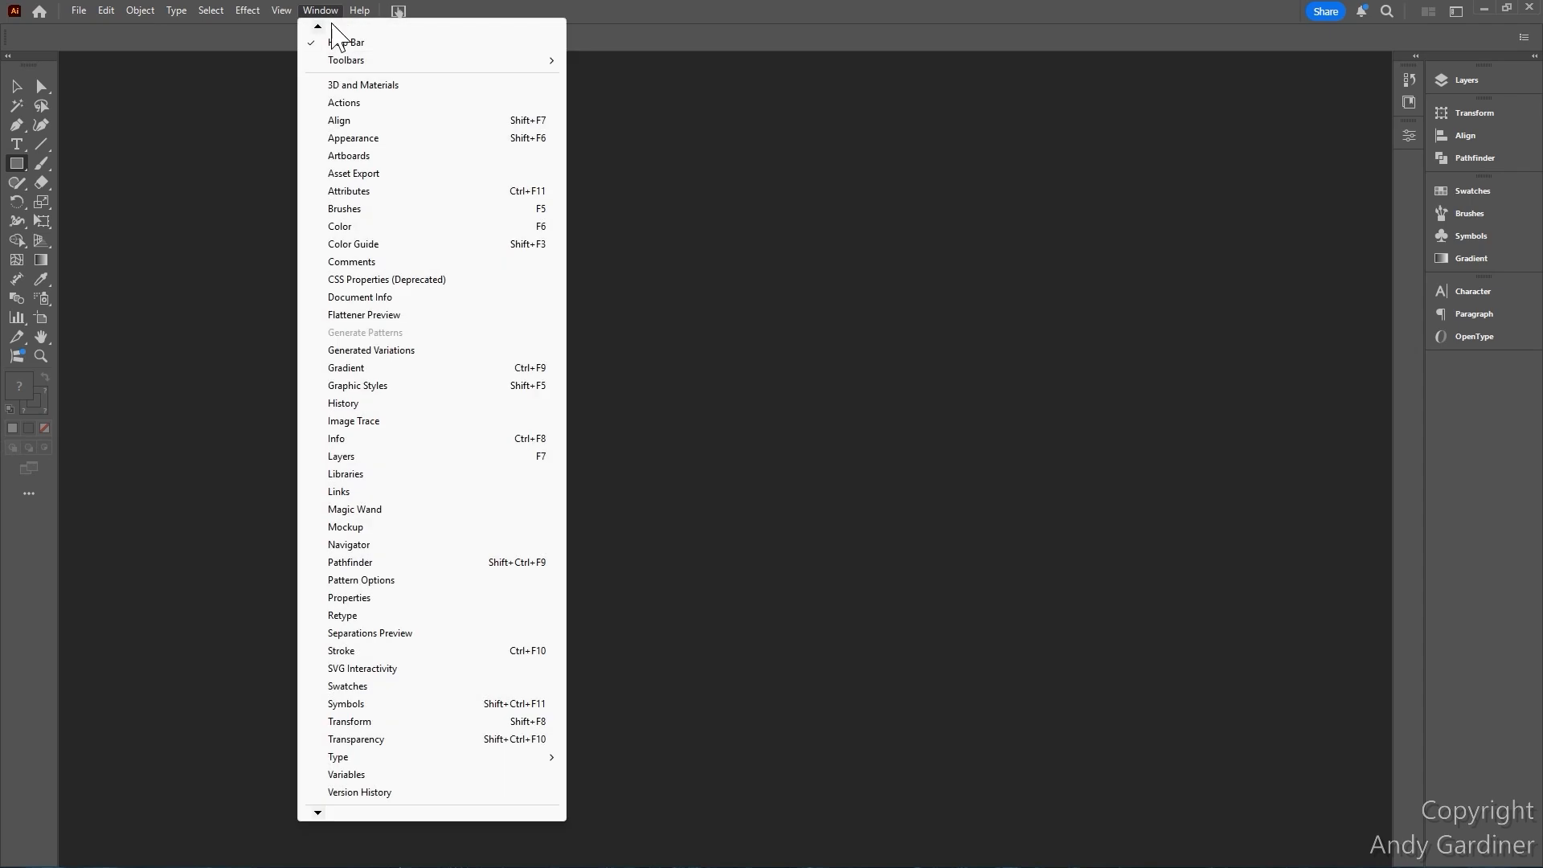
mouse_move(317, 27)
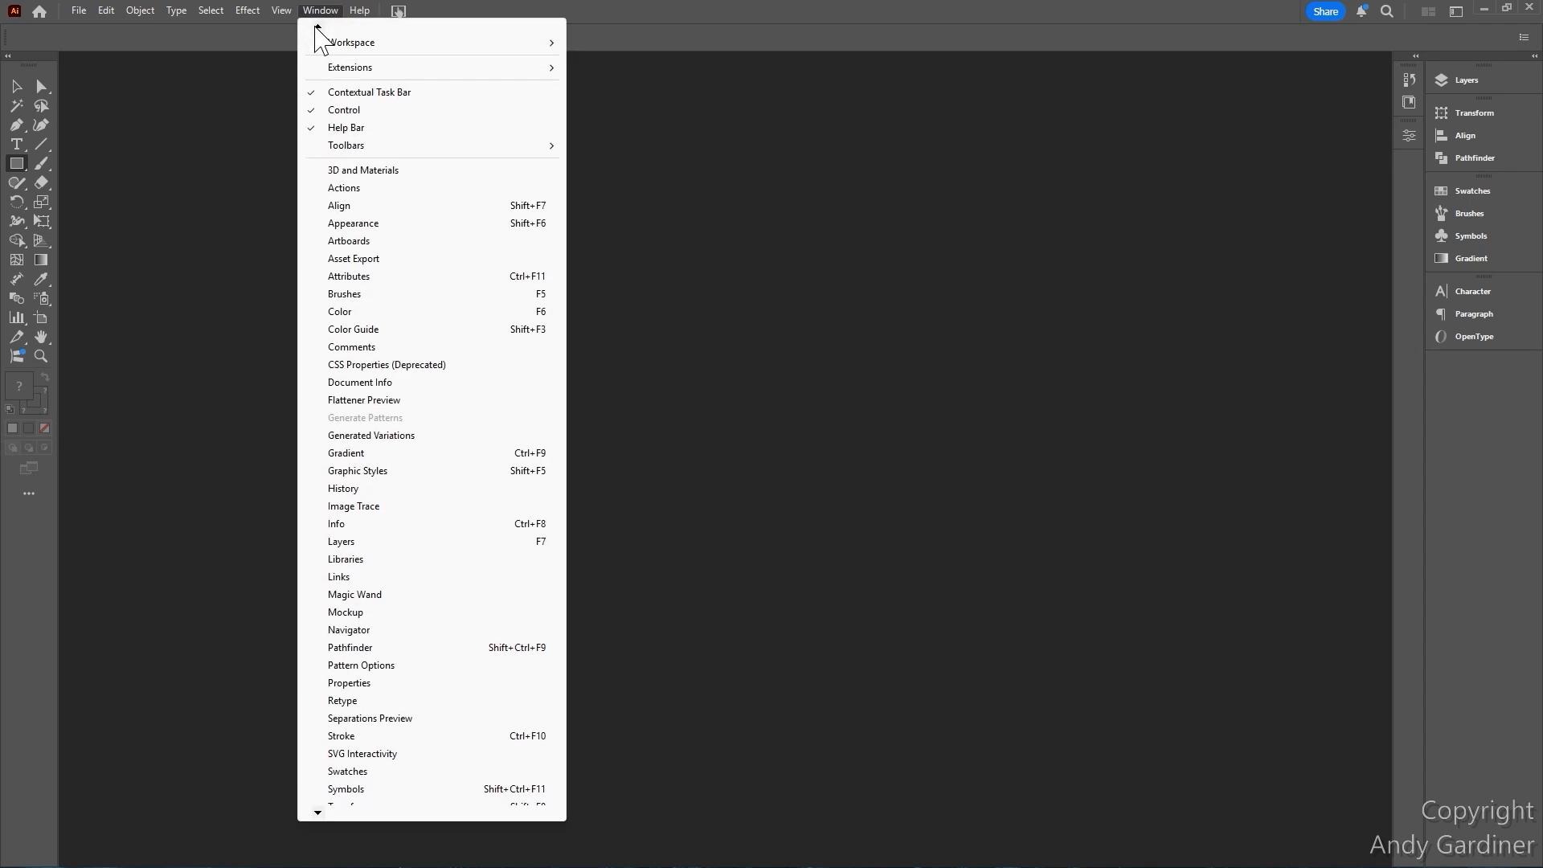
mouse_move(397, 103)
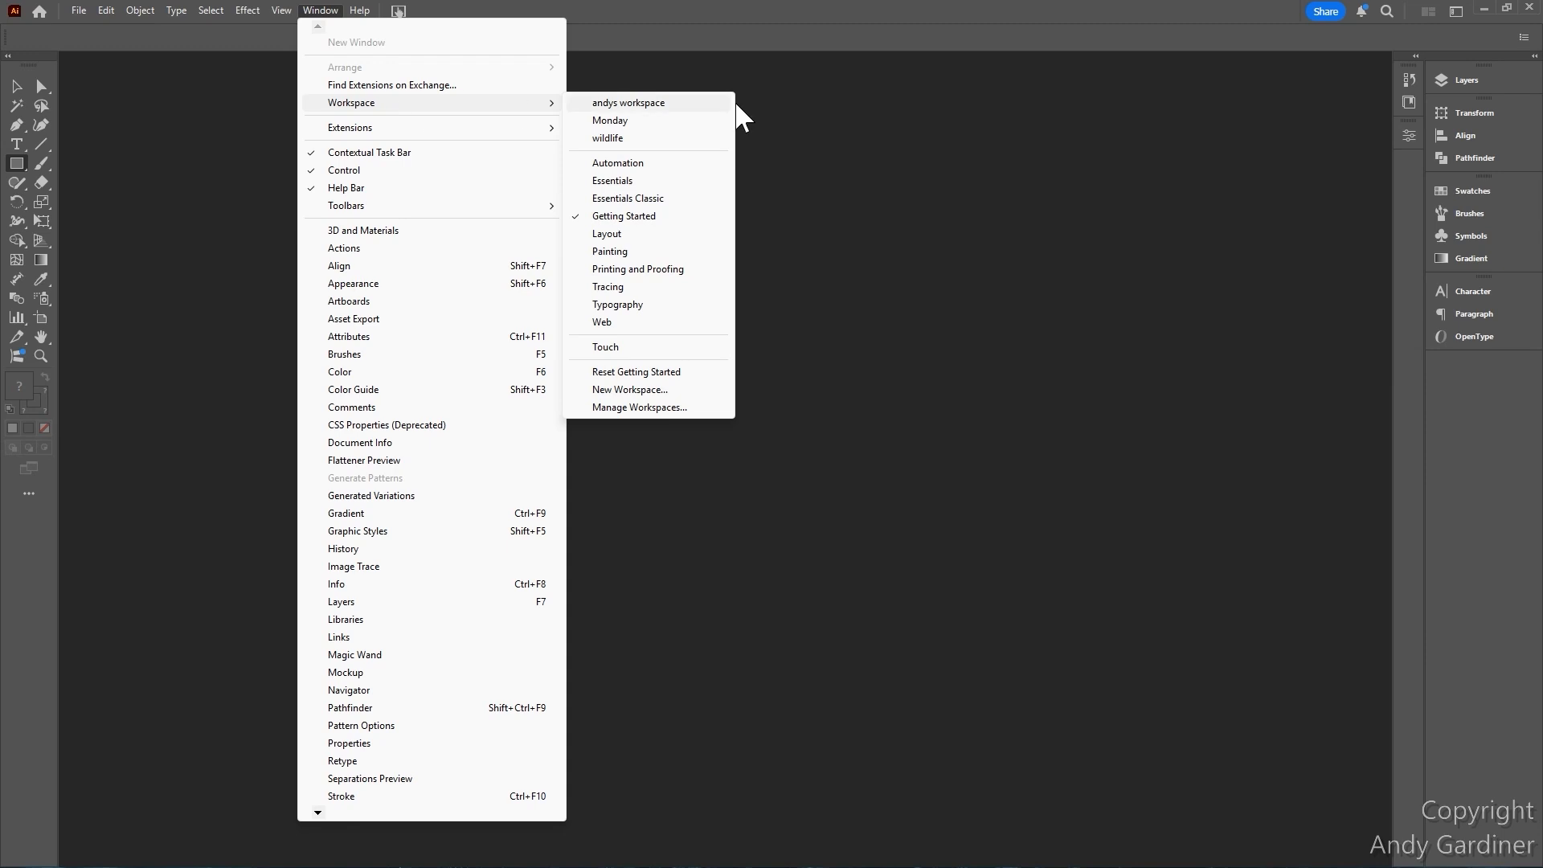
click(644, 392)
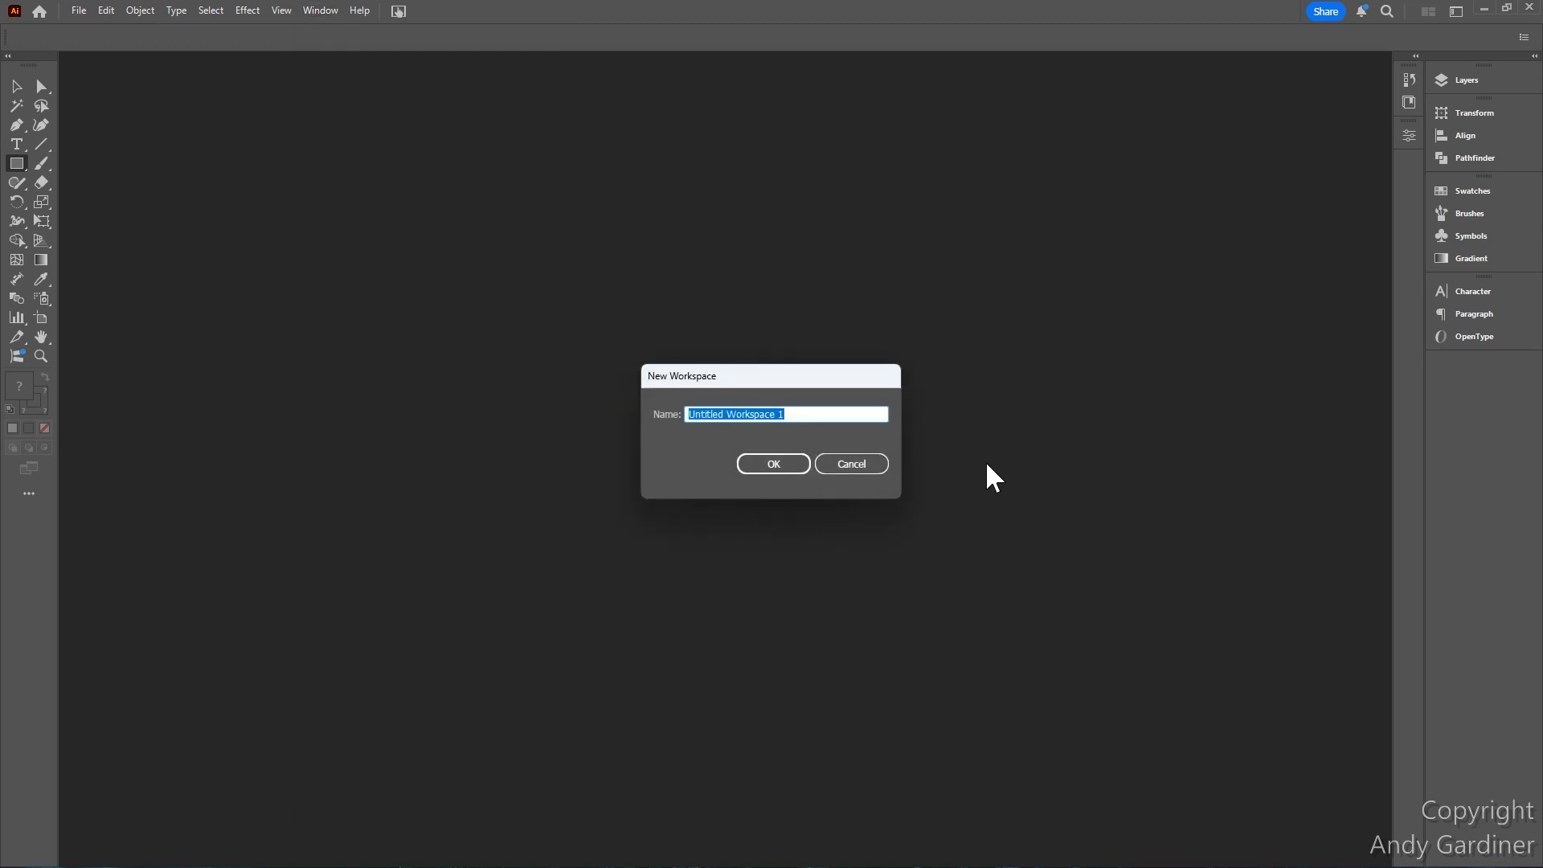
text(Tuesday)
click(786, 472)
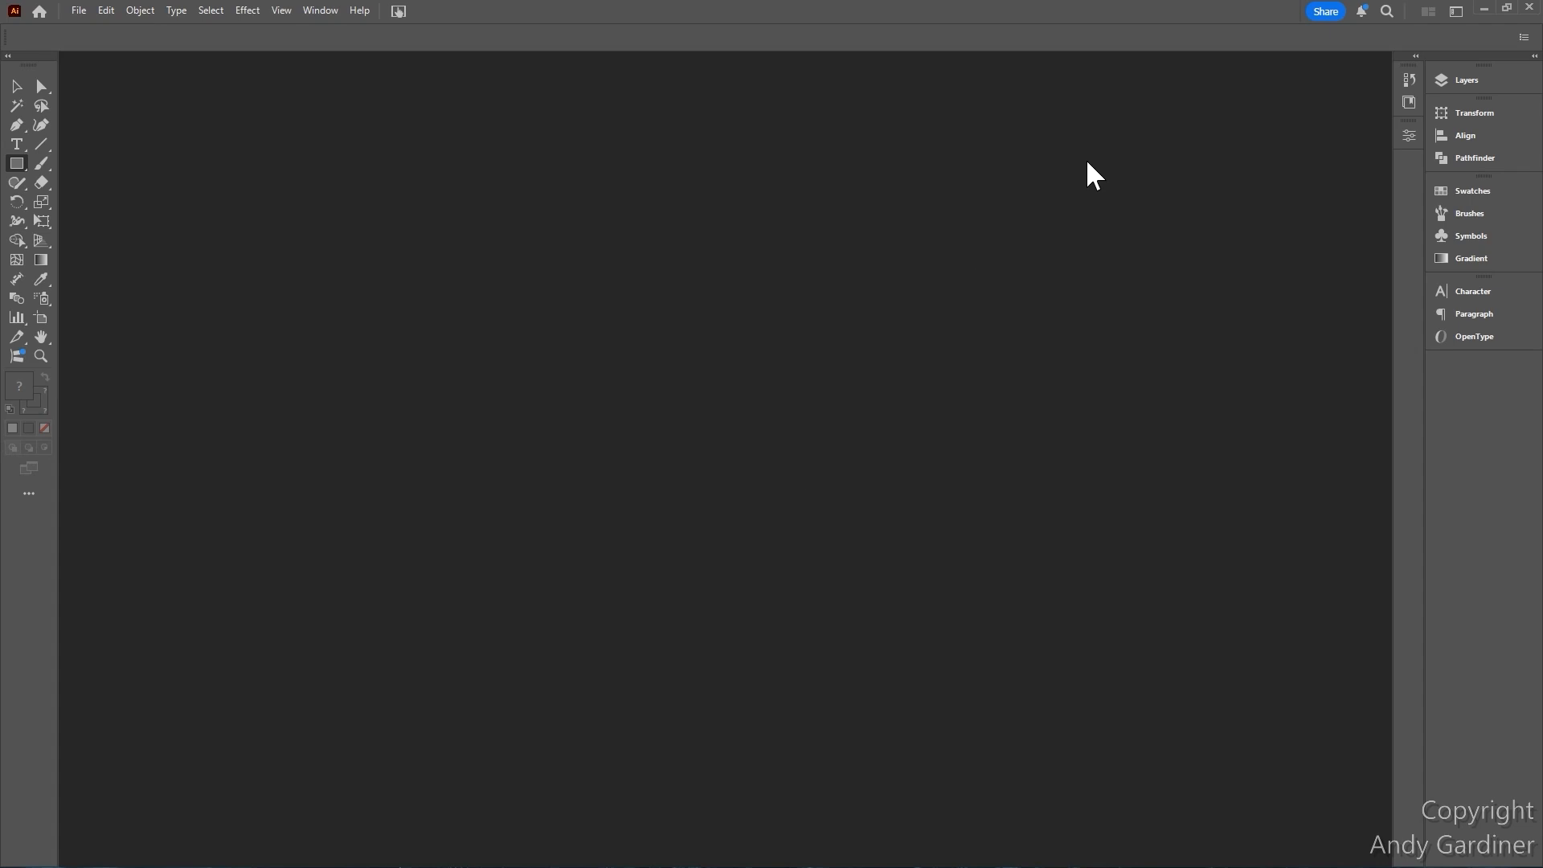
Step: Pull the Swatches, Transform and Character groups out of the dock as floating groups, and undock and close Layers
mouse_move(1473, 170)
mouse_down()
mouse_move(562, 238)
mouse_move(566, 225)
mouse_up()
drag(1486, 98, 1101, 541)
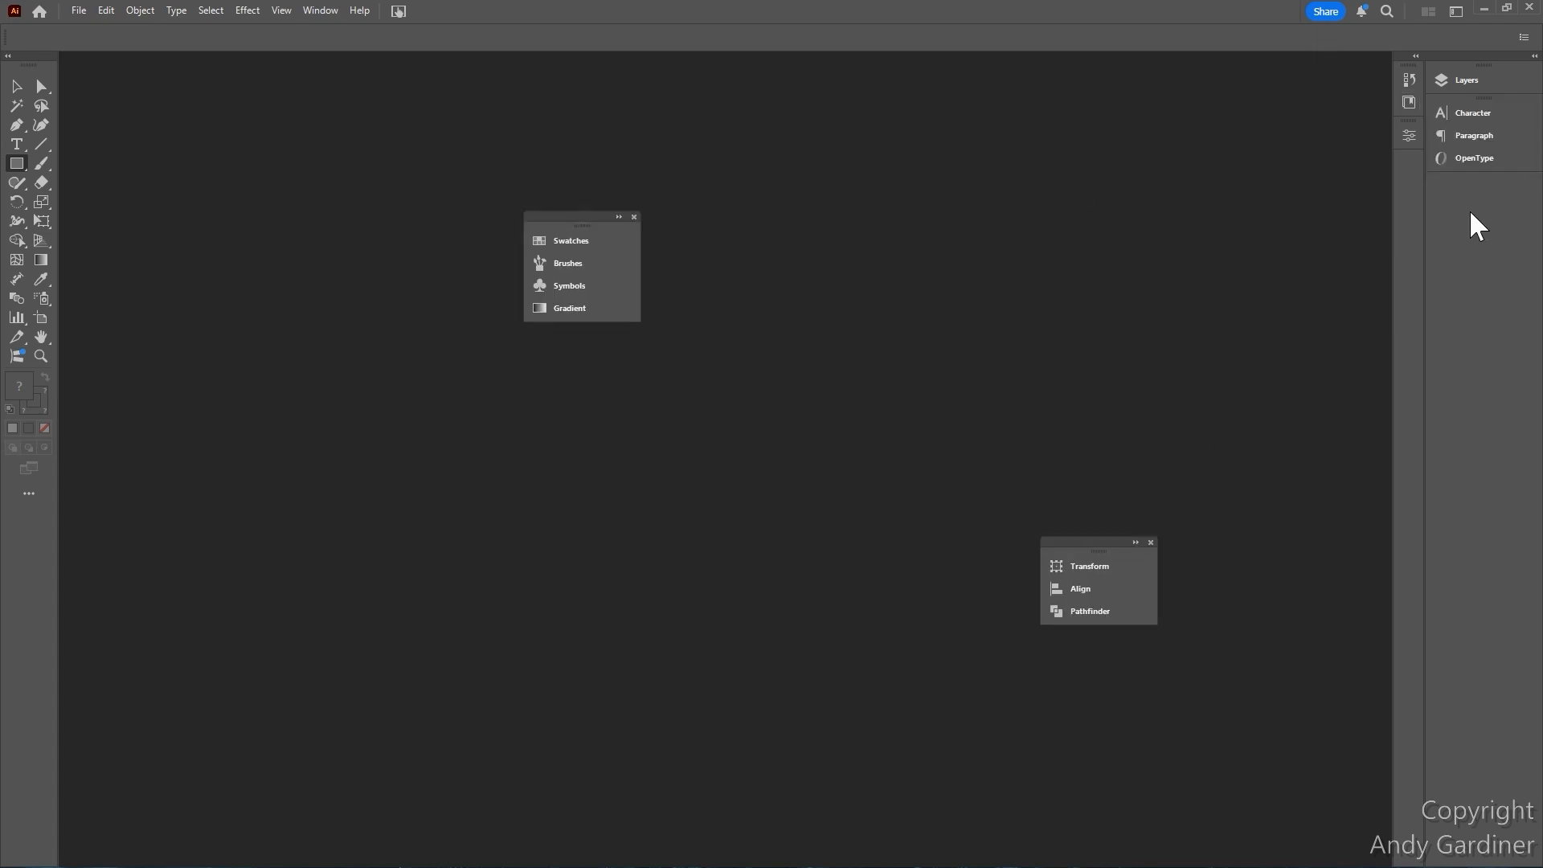
drag(1488, 97, 376, 109)
drag(1469, 64, 804, 368)
click(867, 371)
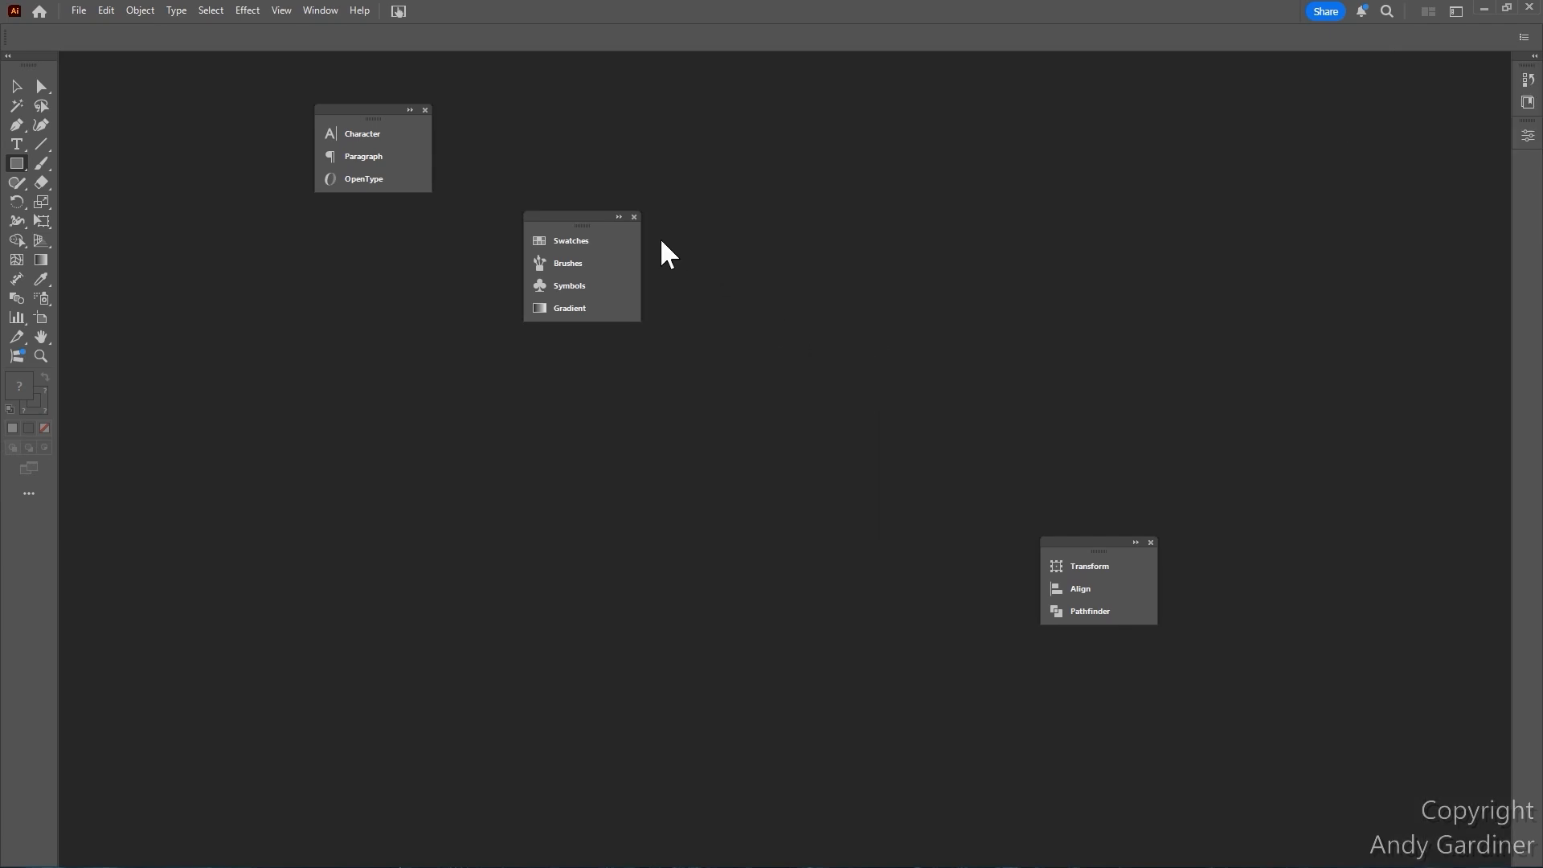
Step: Close the floating Swatches group, undock the toolbar, and split the Transform and Character groups into separate floating panels
click(634, 218)
drag(29, 67, 1133, 193)
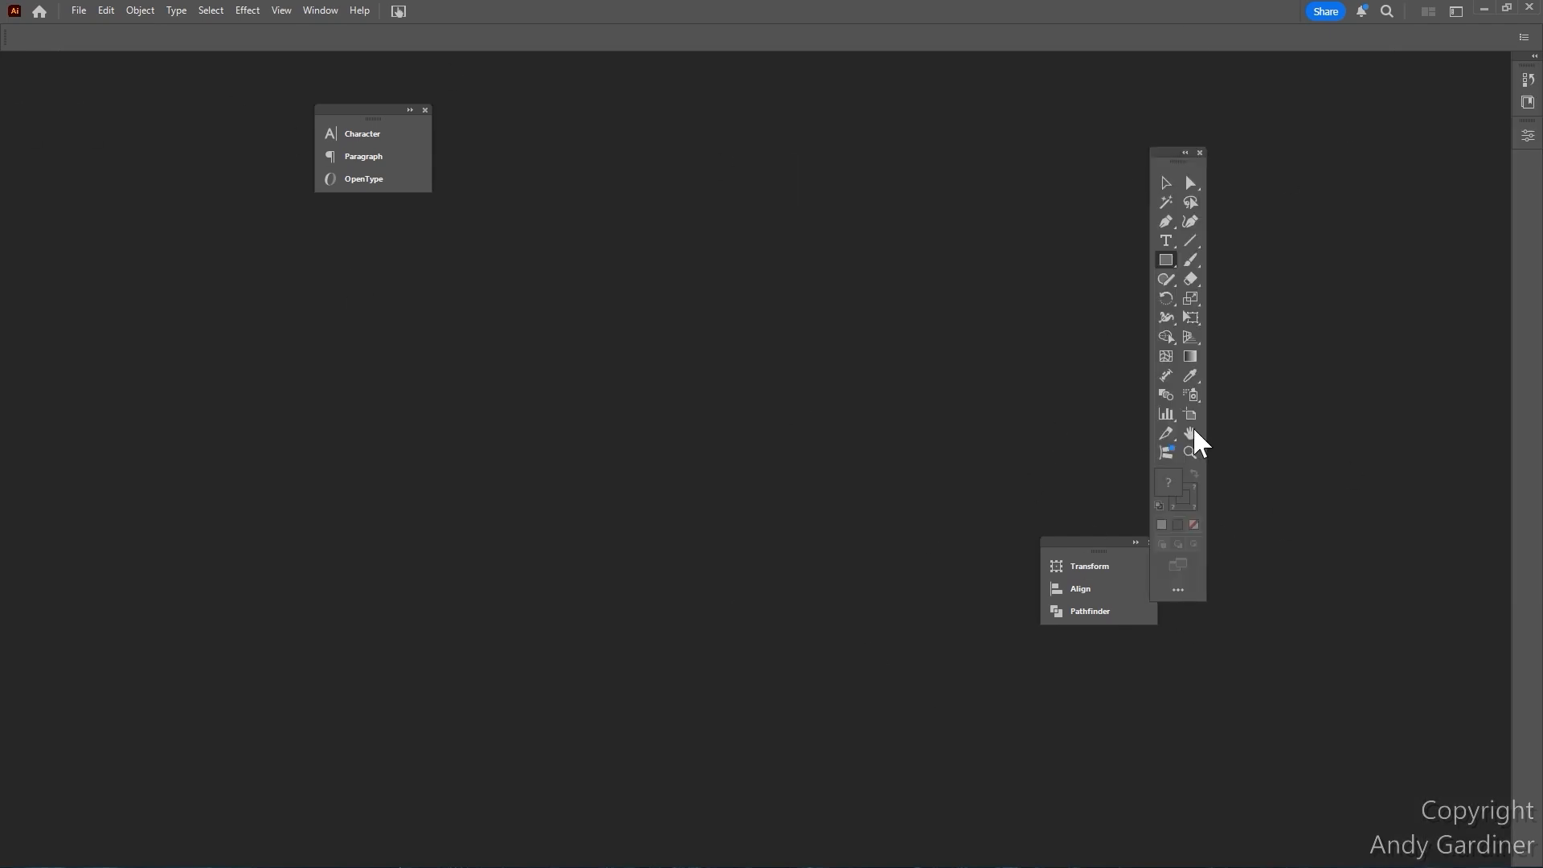
drag(1052, 562, 748, 552)
drag(362, 159, 967, 537)
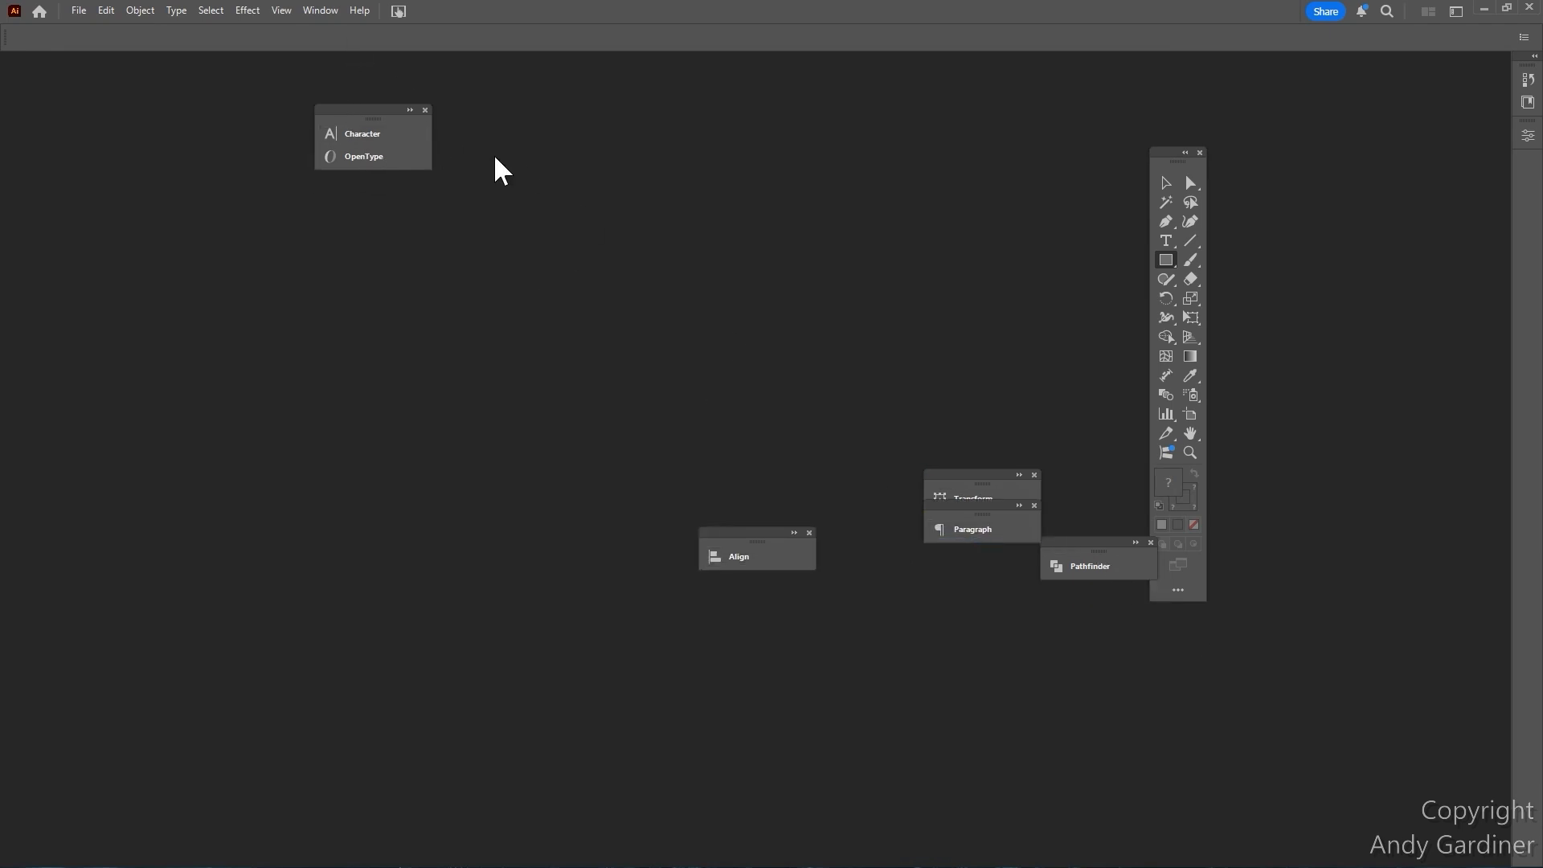
drag(360, 159, 751, 555)
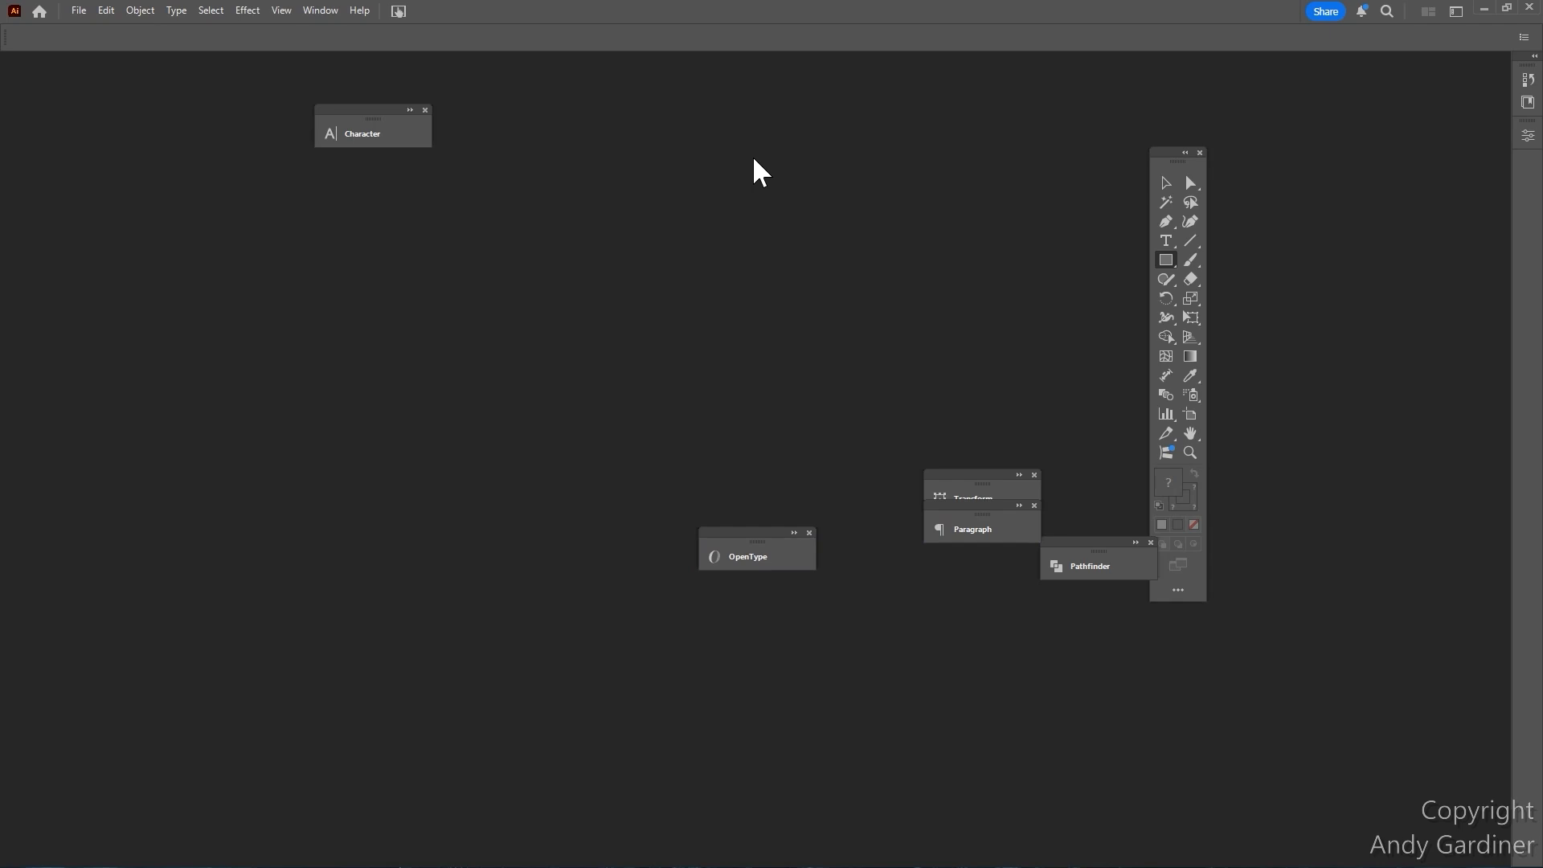
Step: Reset the Tuesday workspace to its saved layout and collapse the expanded Comments panel
click(319, 12)
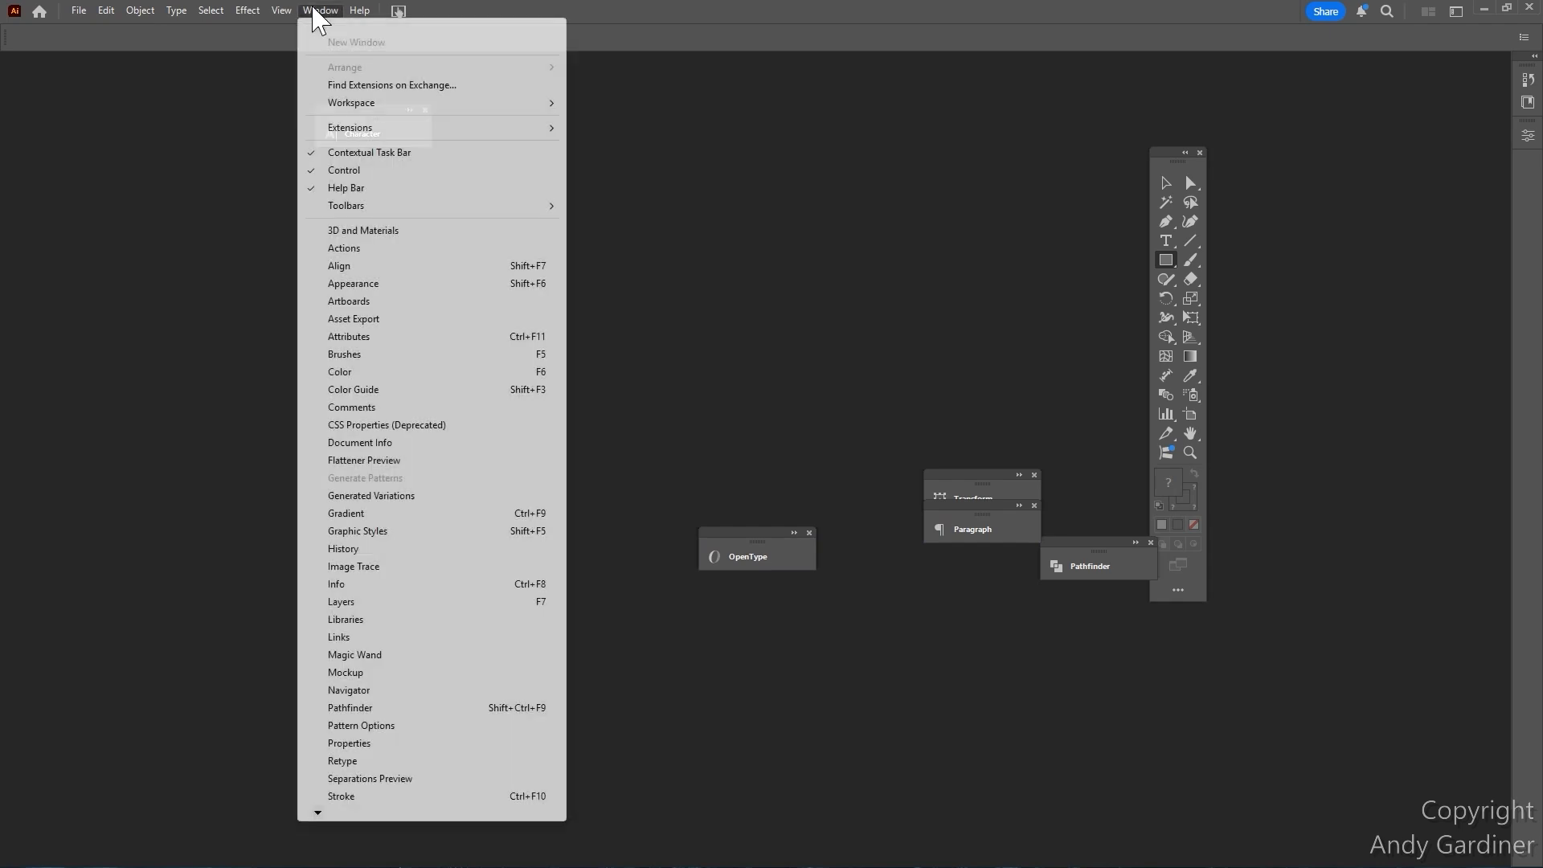
mouse_move(353, 102)
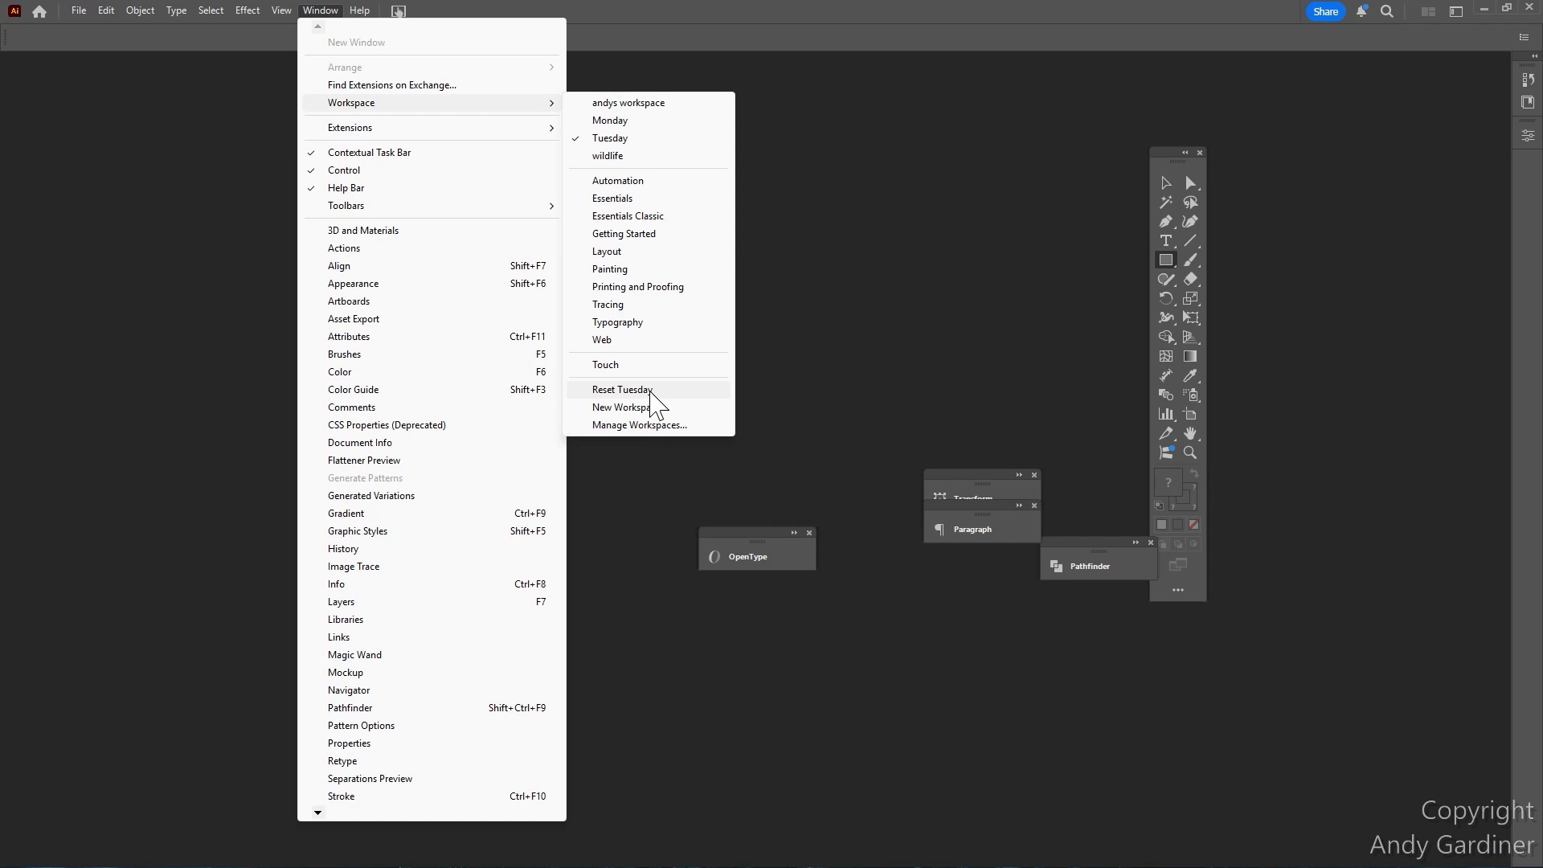
click(651, 389)
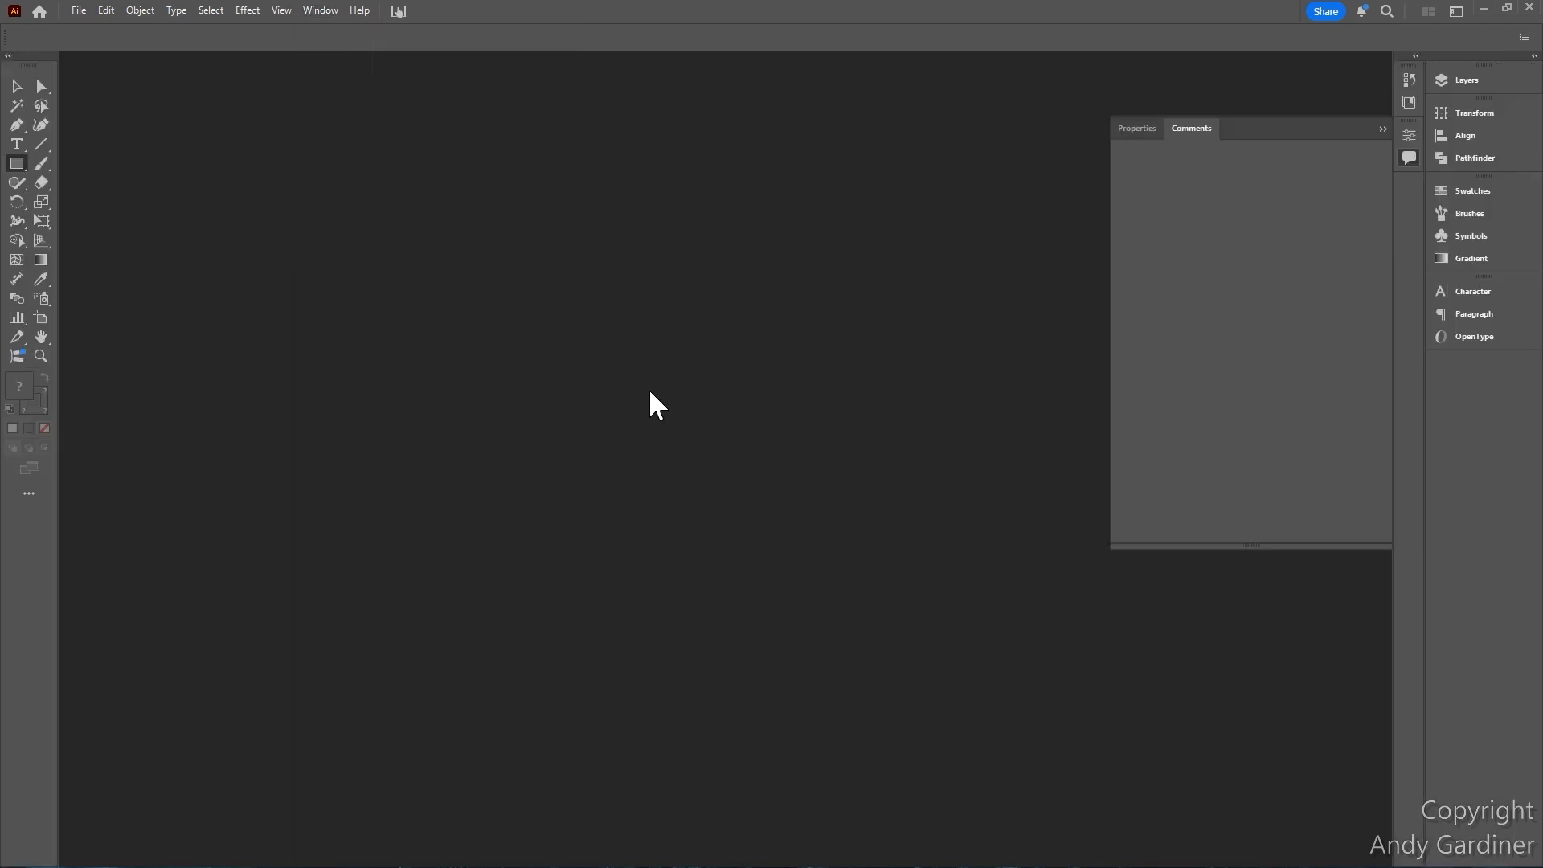
click(1382, 129)
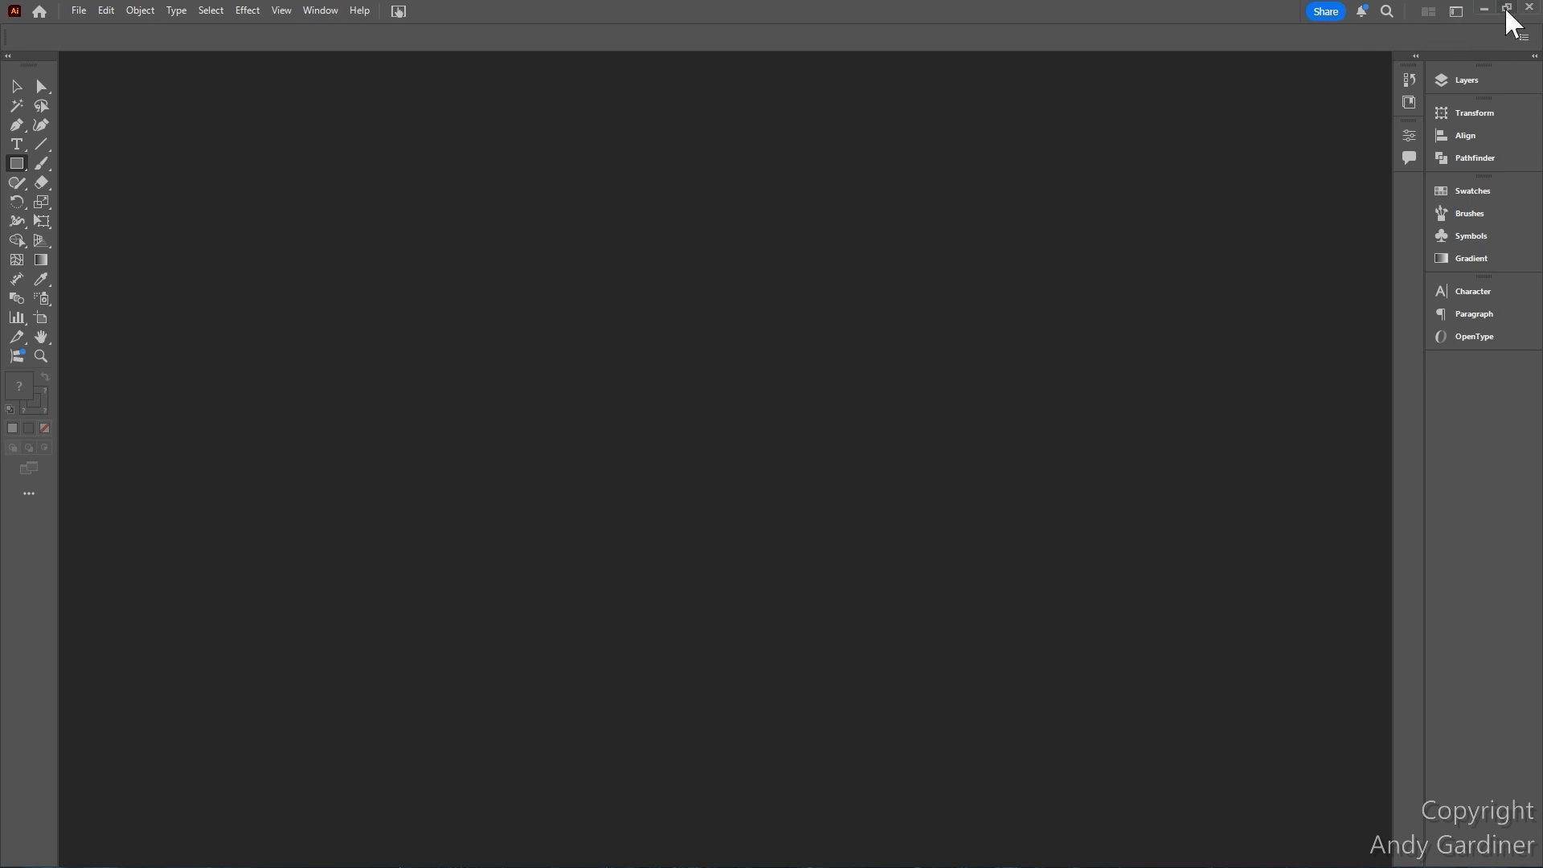
Step: Review the available workspaces and the reset, new and manage options in the workspace switcher
click(1455, 9)
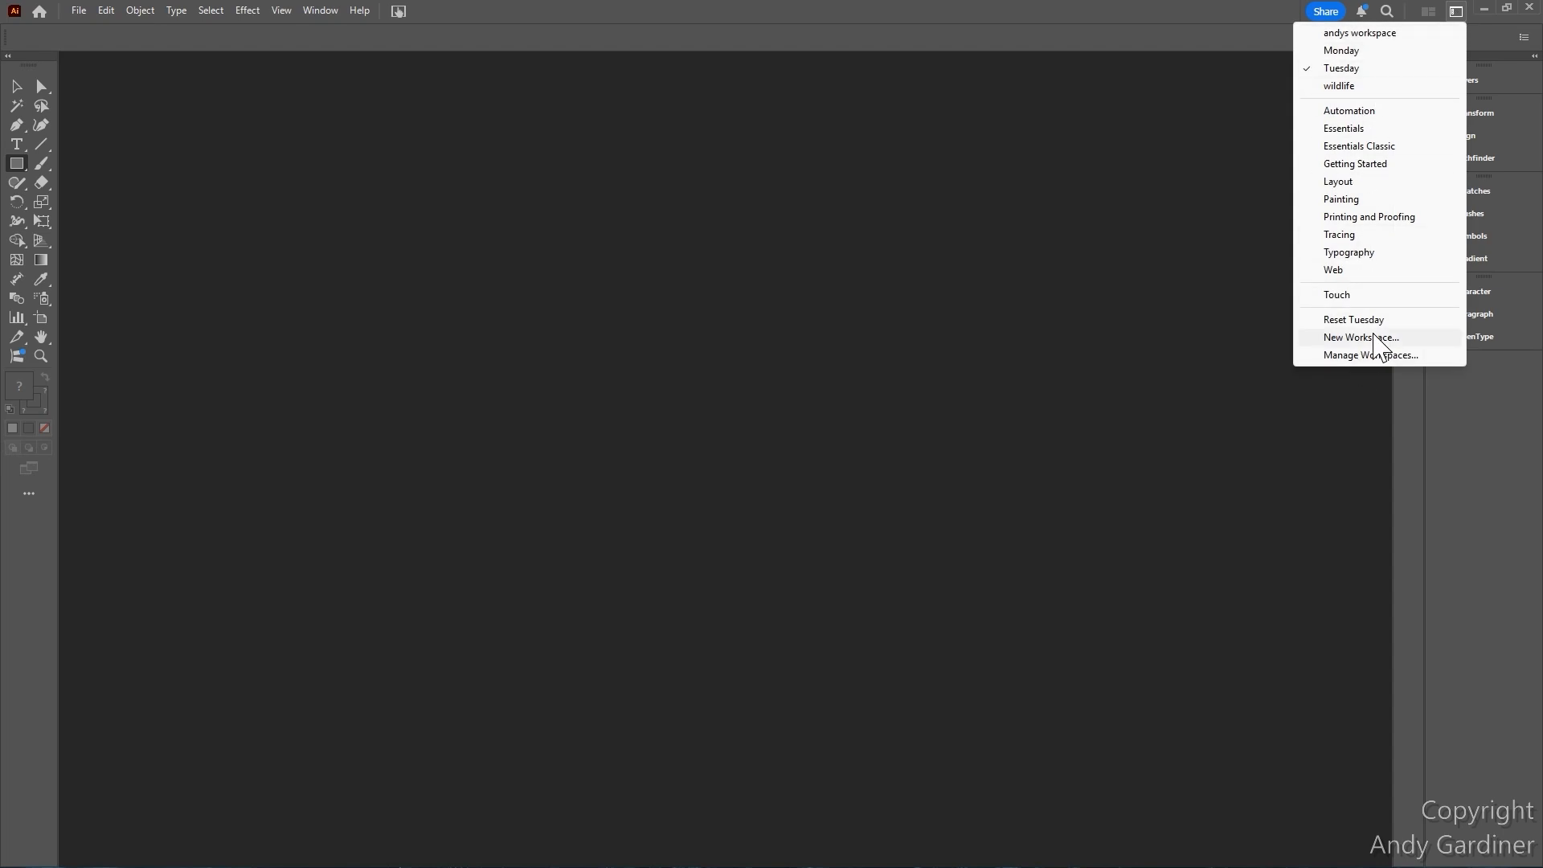
click(1121, 15)
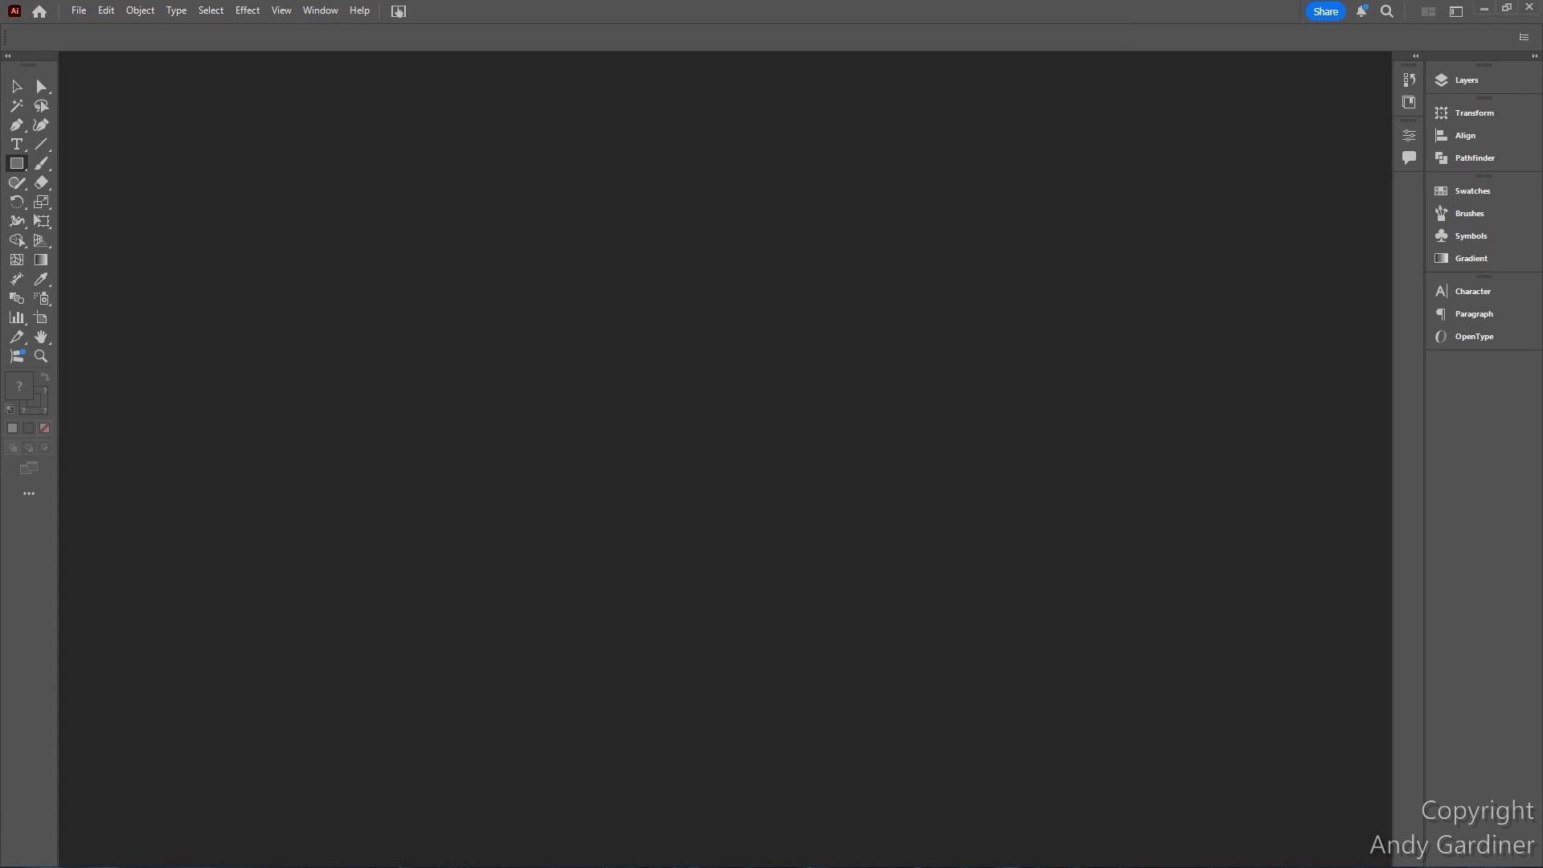
click(1457, 11)
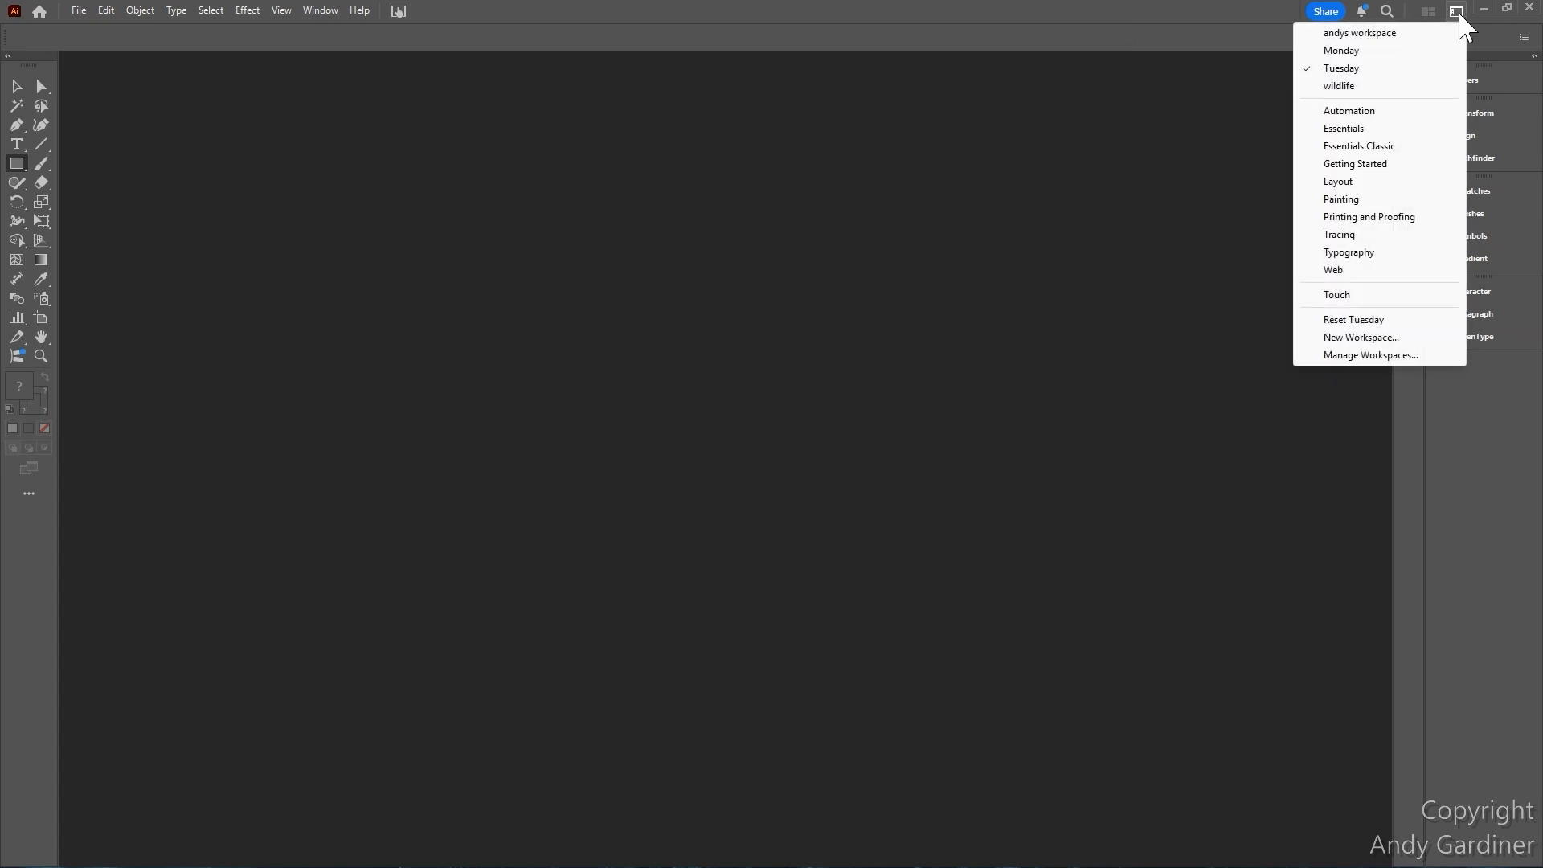
click(843, 10)
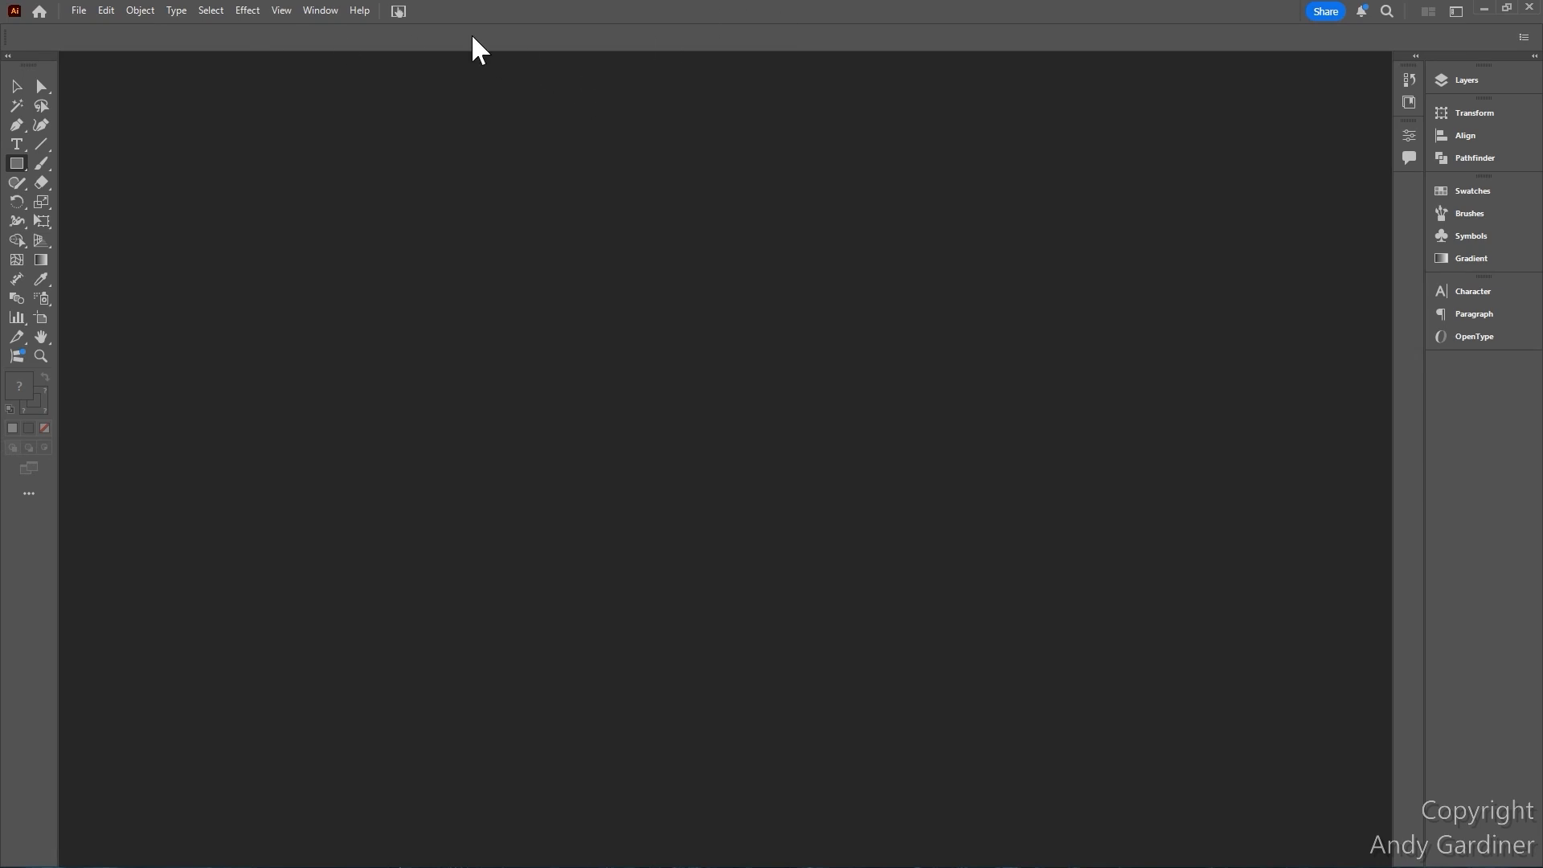
Step: Undock the two-column toolbar and dock it again at the edge of the workspace
click(321, 10)
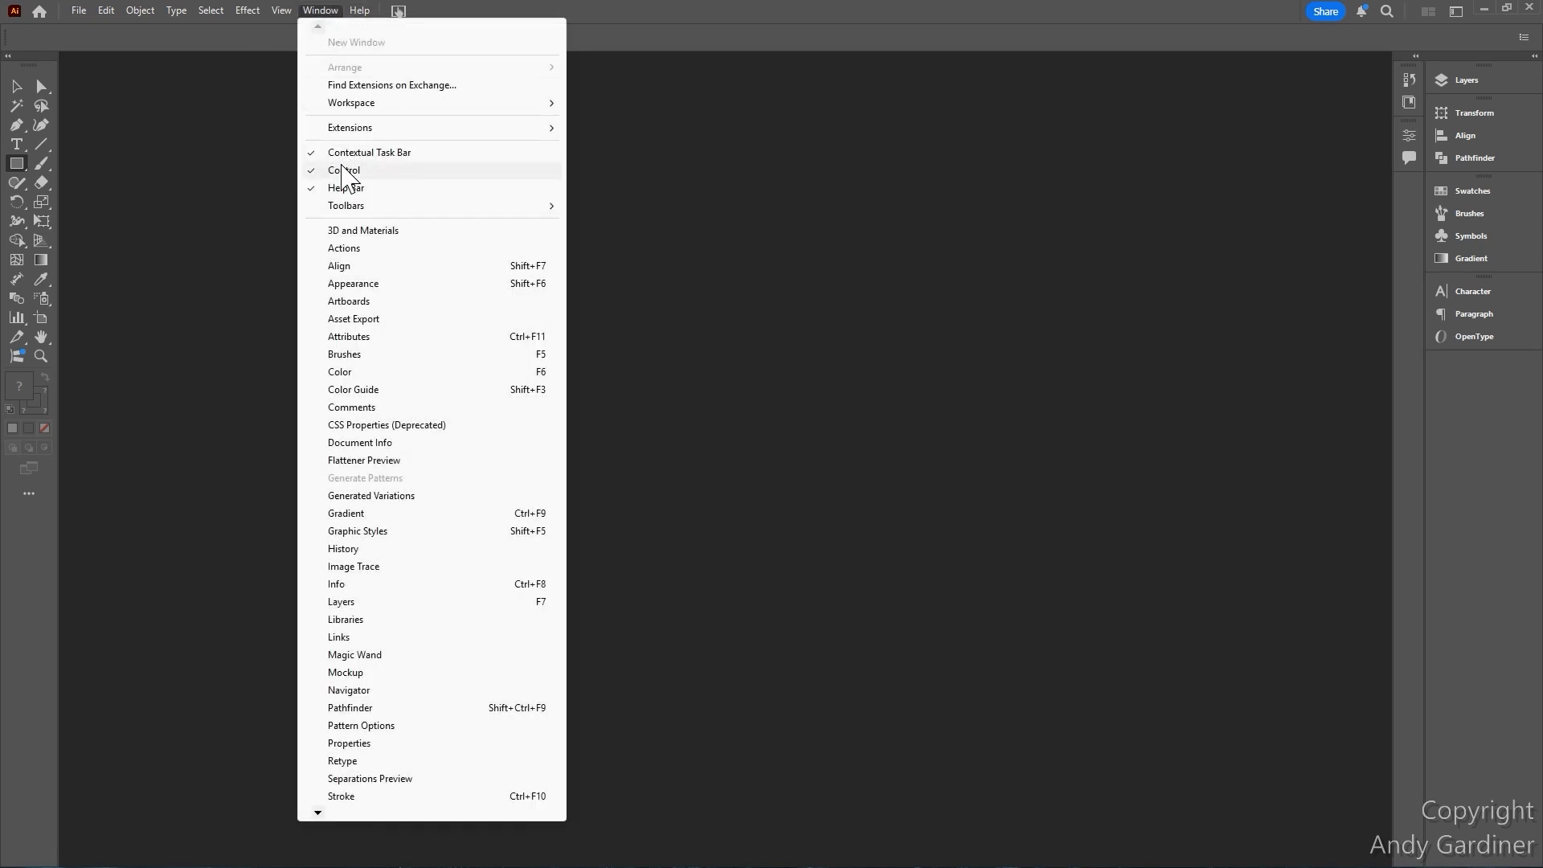
click(30, 65)
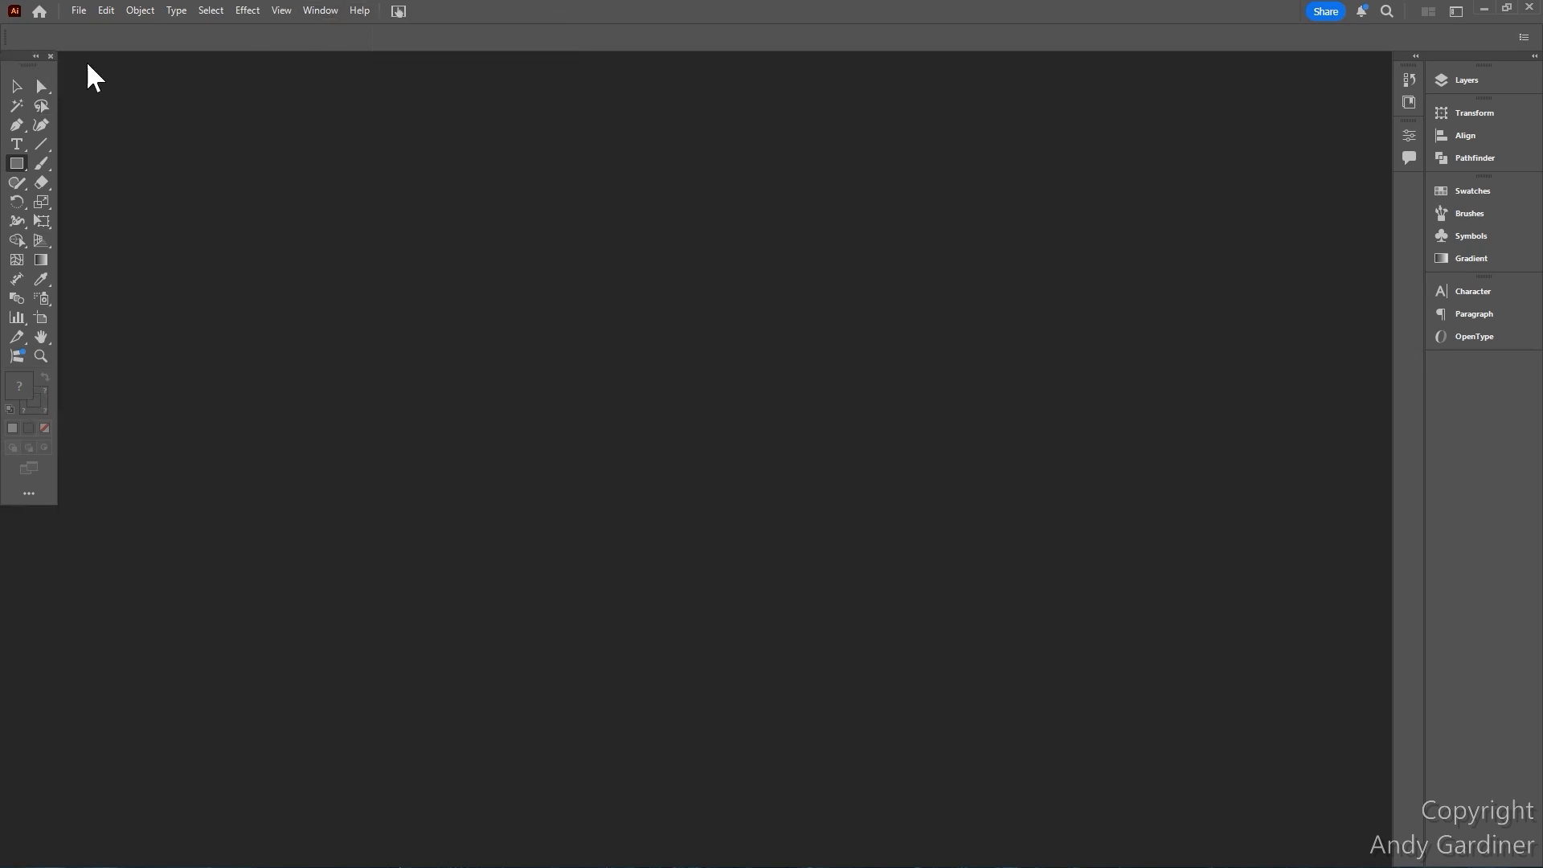
drag(40, 67, 8, 76)
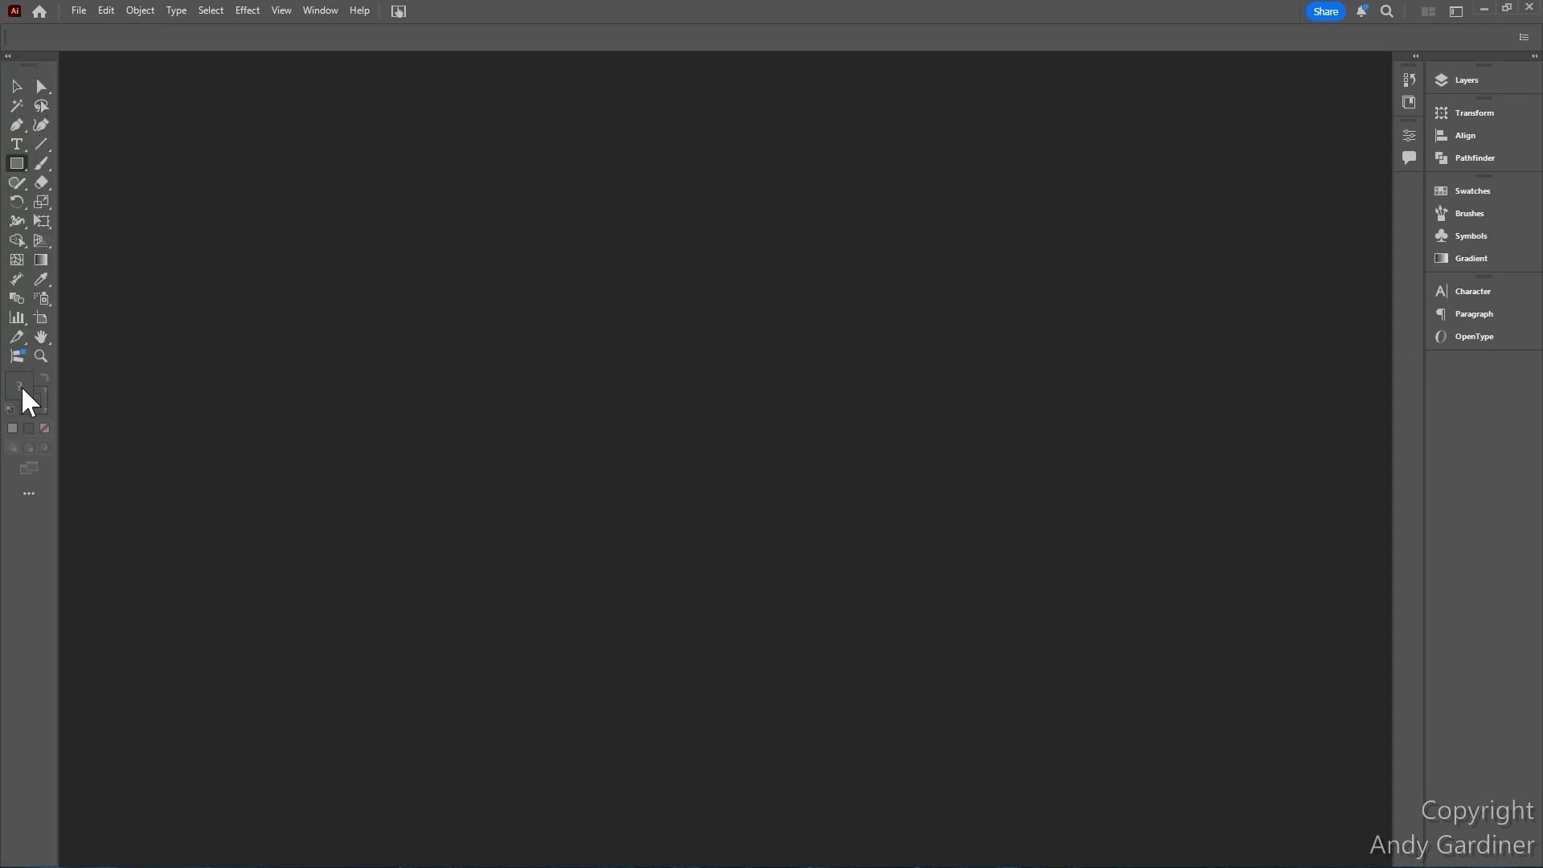
Step: Examine the All Tools drawer with its toolbar options and the Properties panel, closing each again
click(28, 492)
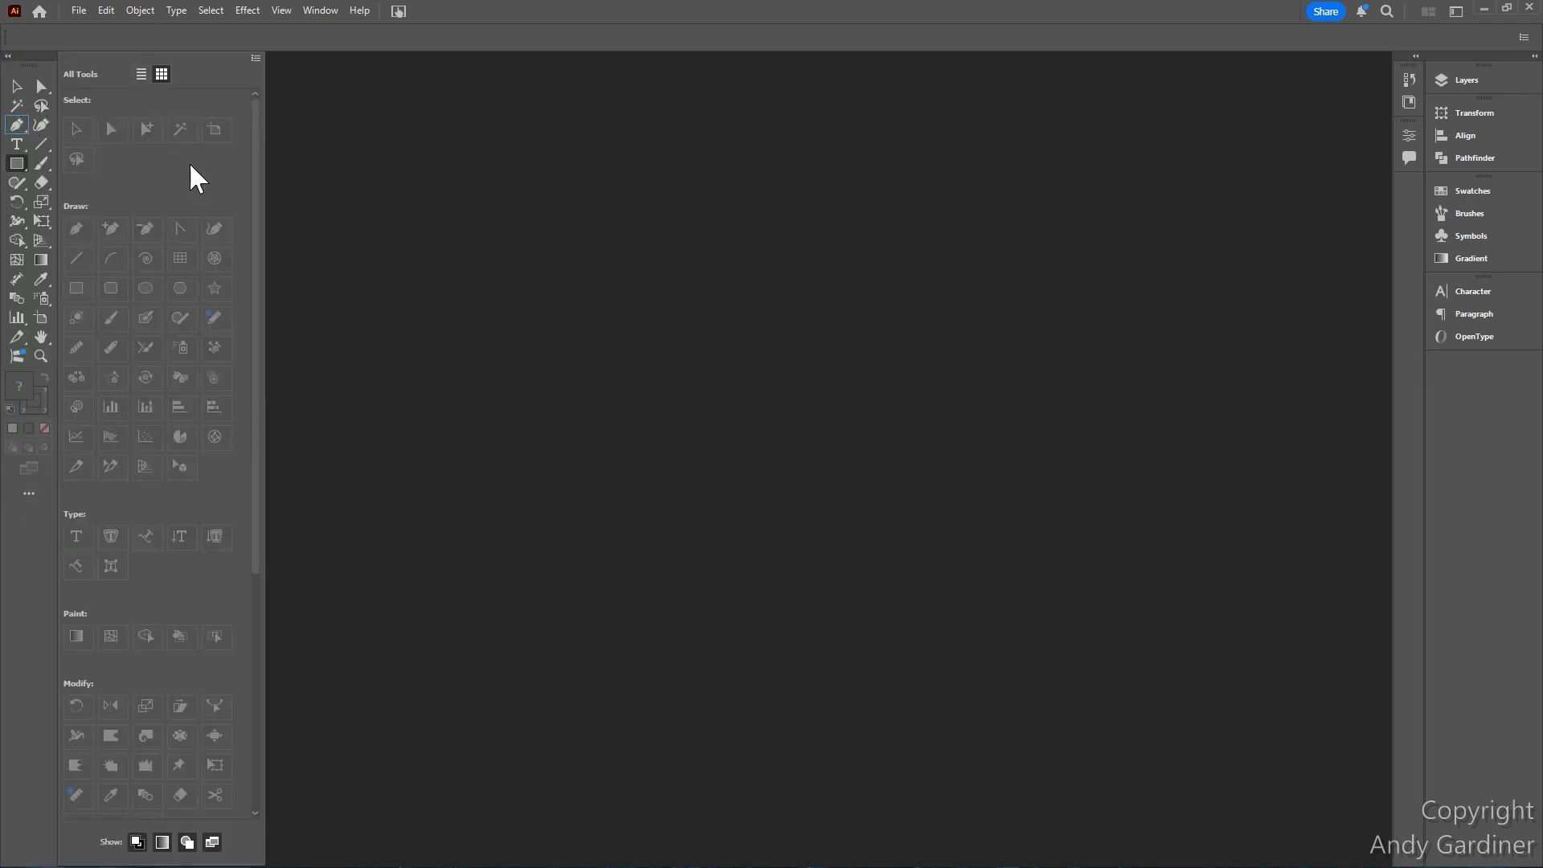
click(255, 57)
click(814, 171)
click(815, 172)
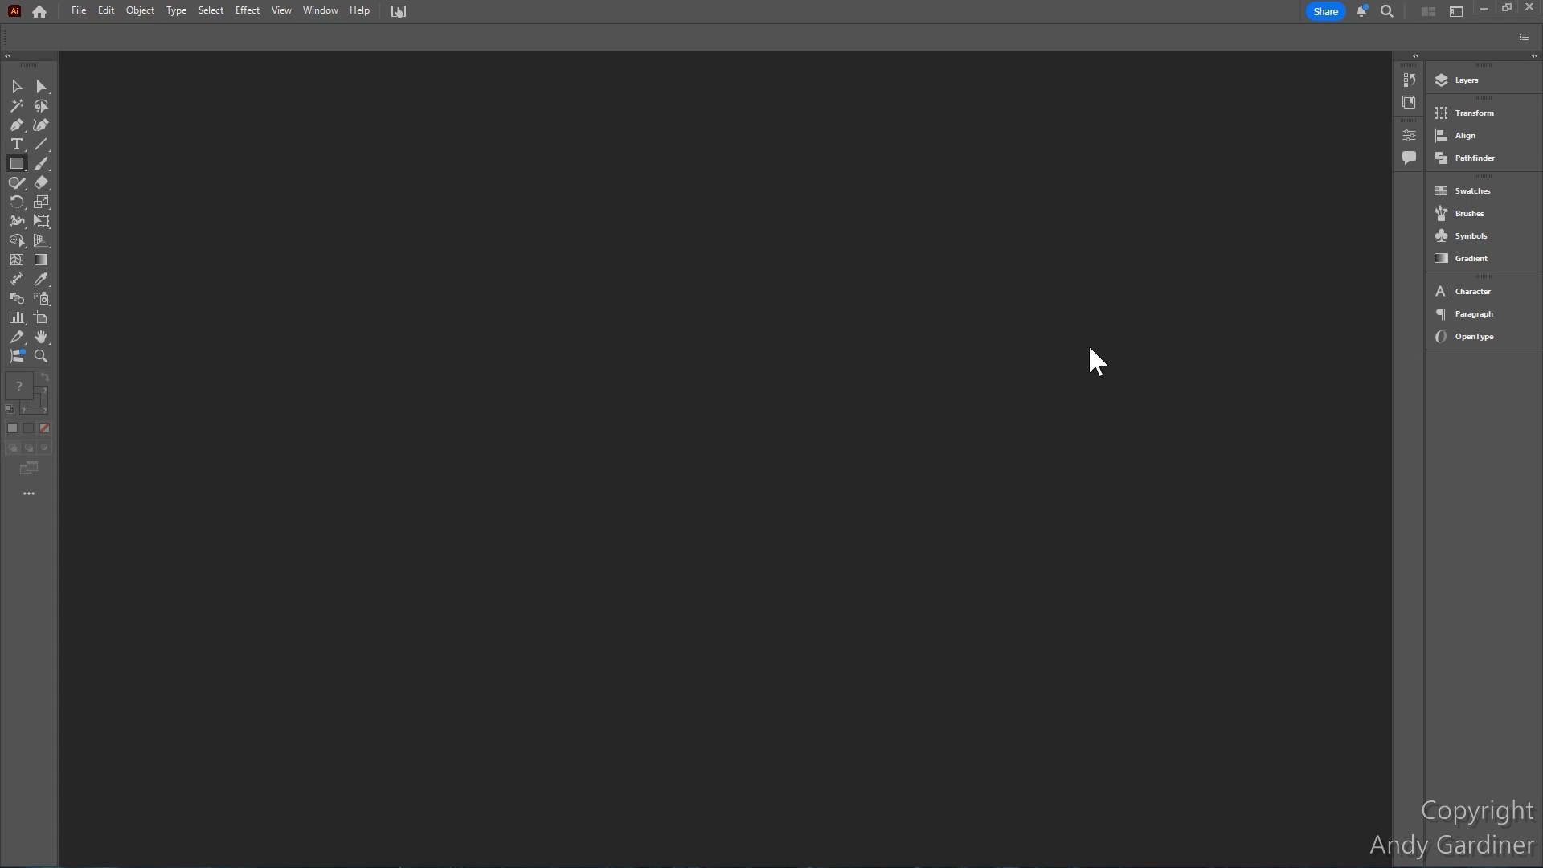
click(1405, 136)
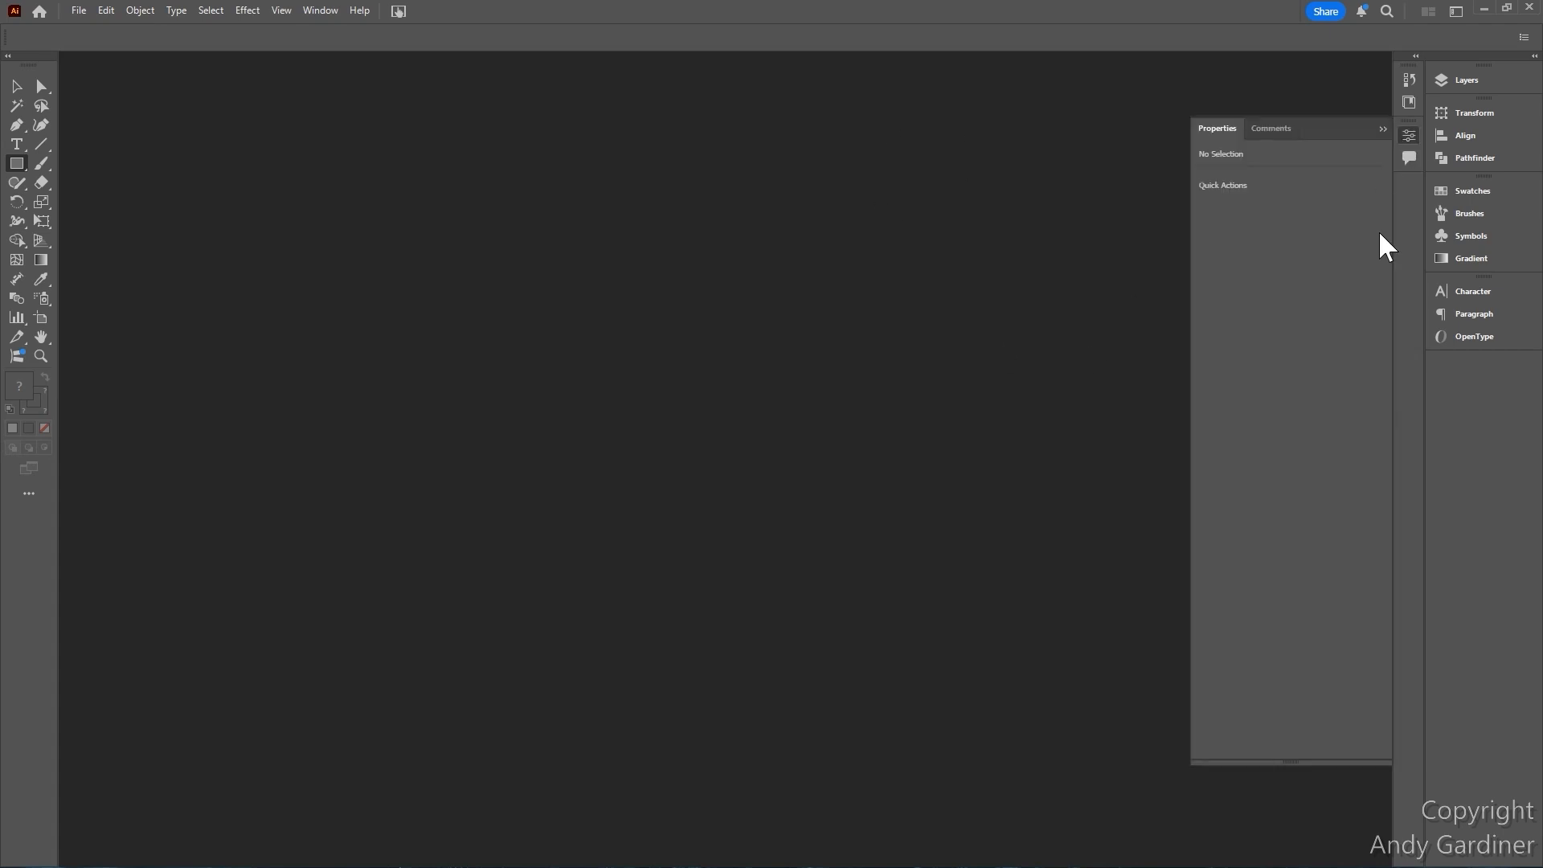
click(1410, 133)
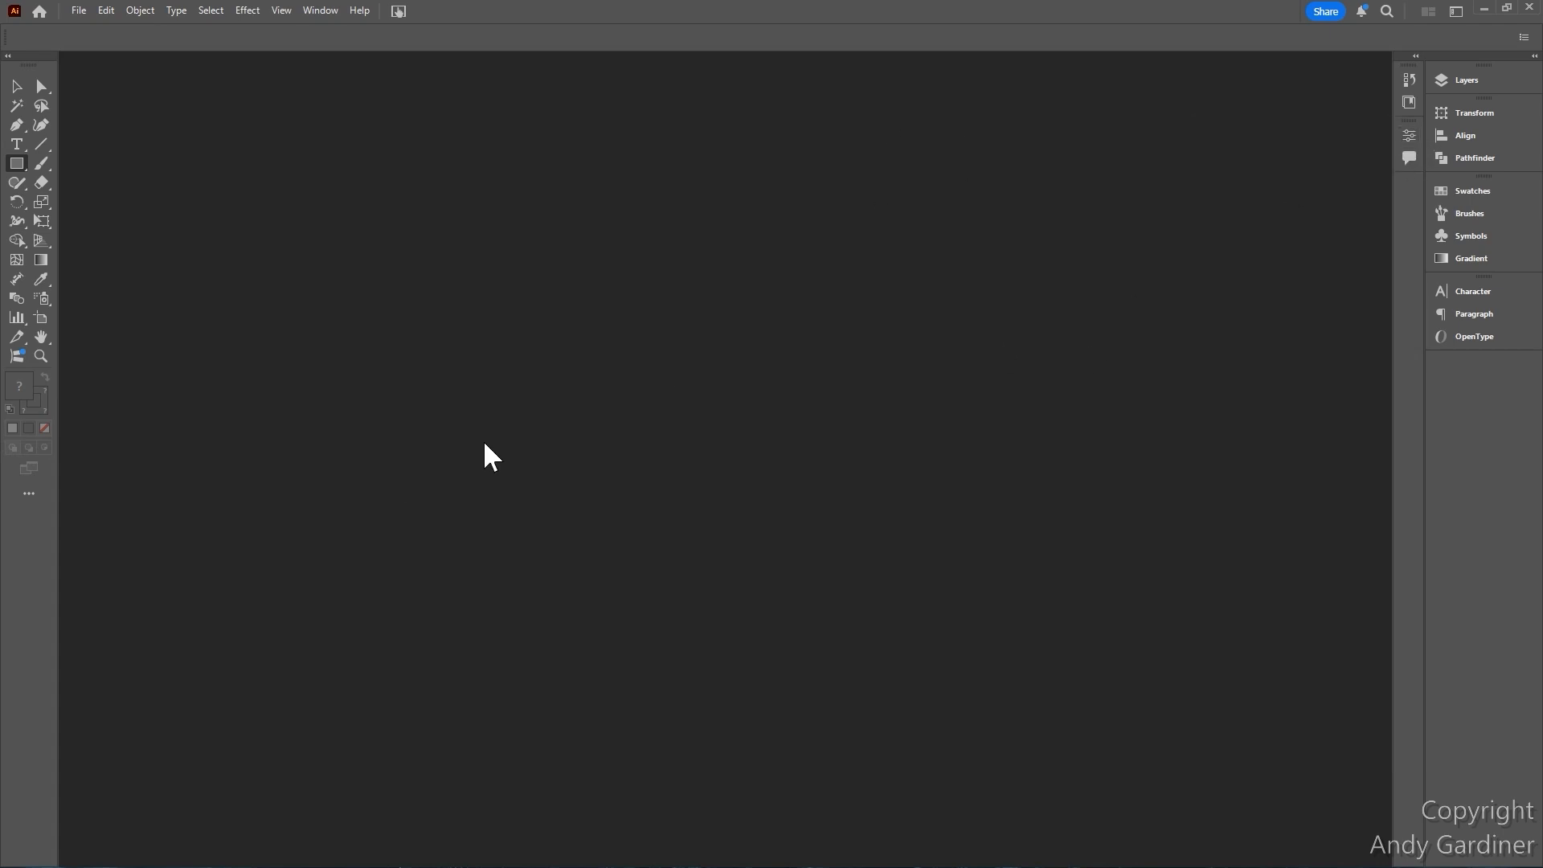